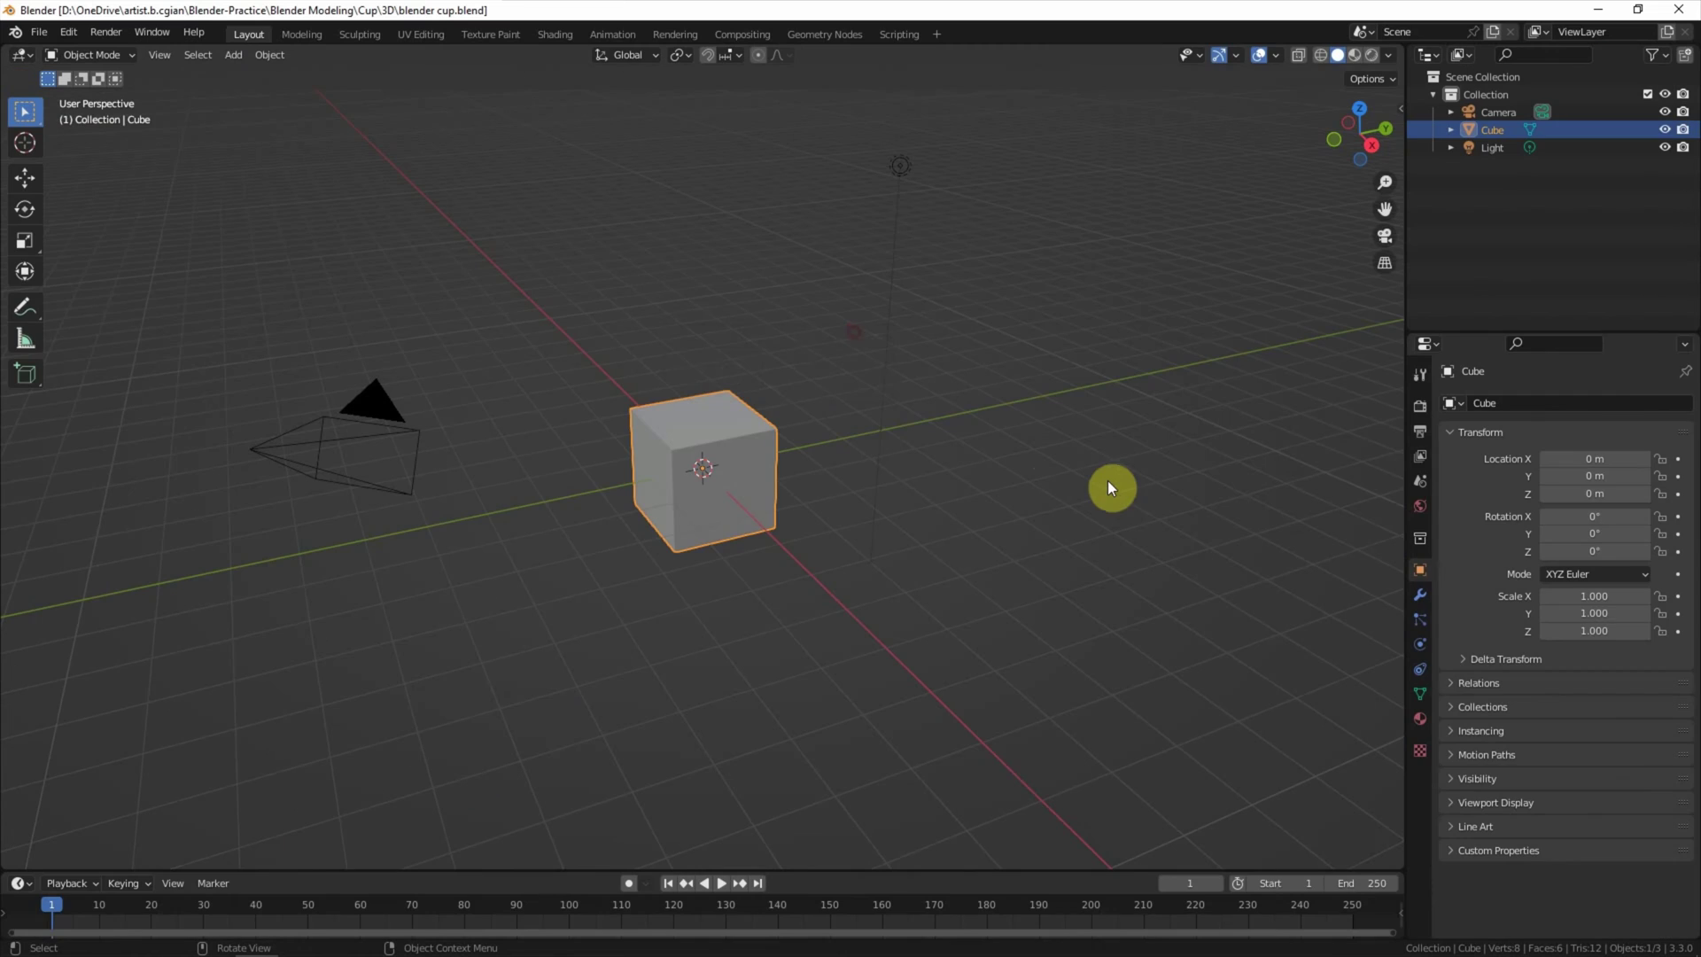
- Box-select the default camera, cube and light together in the viewport
drag(1042, 112, 188, 694)
- Delete the default objects and add a cylinder mesh to the empty scene
key(x)
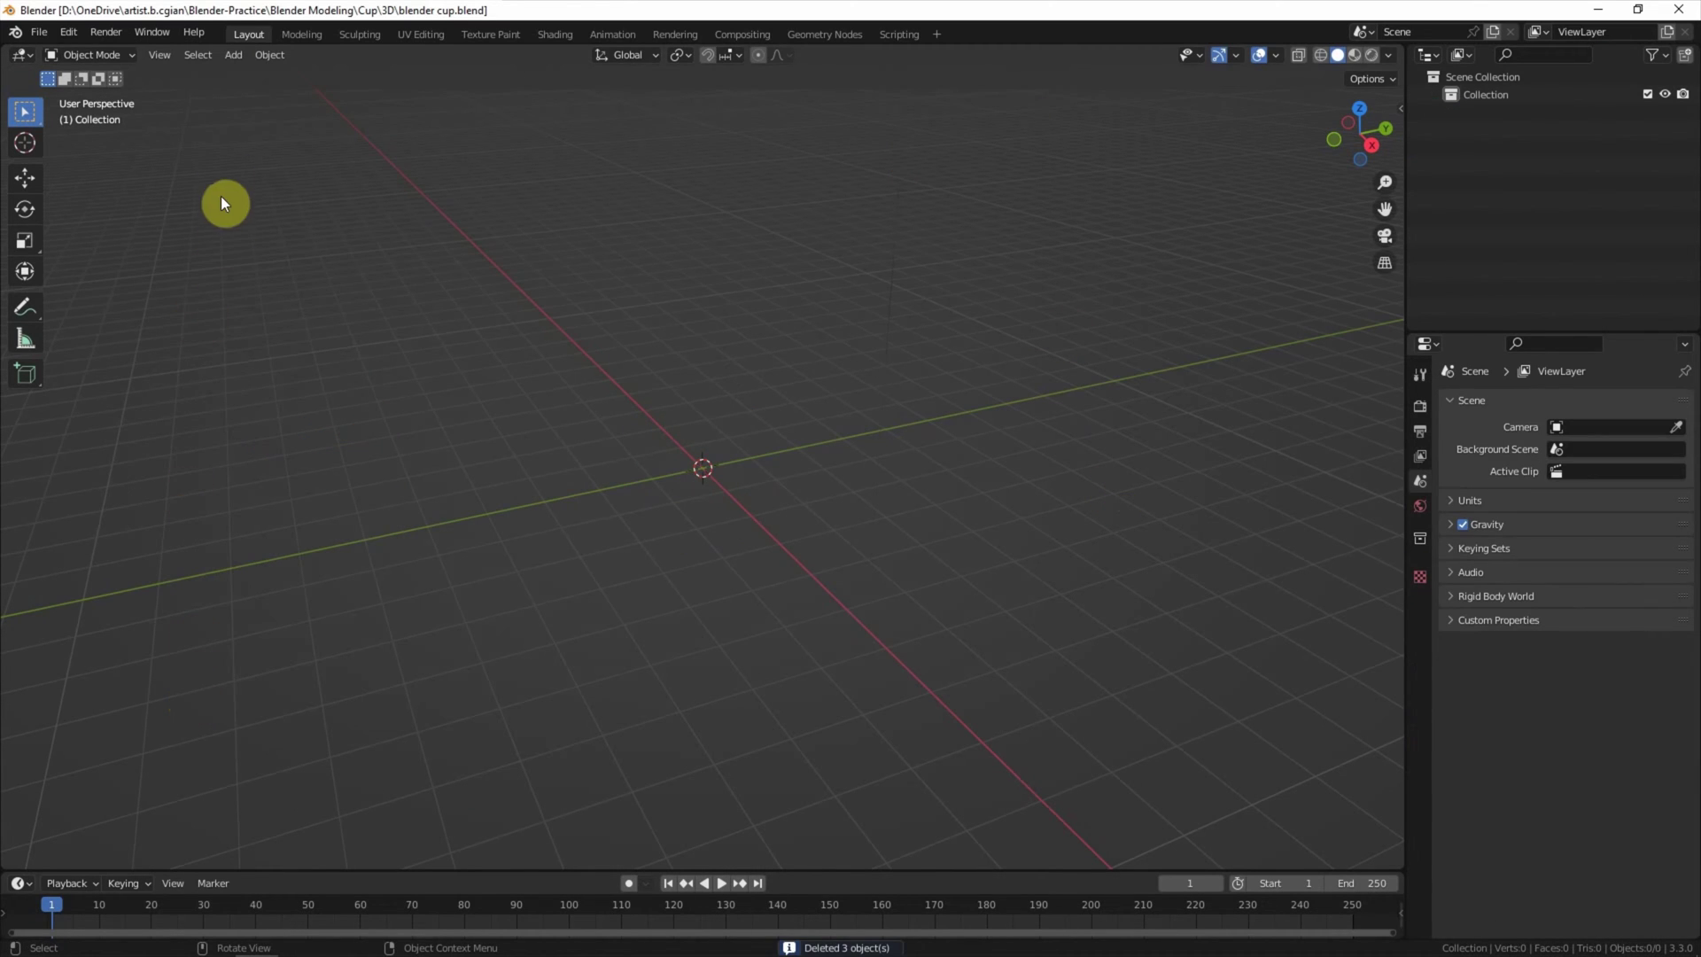
click(236, 57)
mouse_move(243, 74)
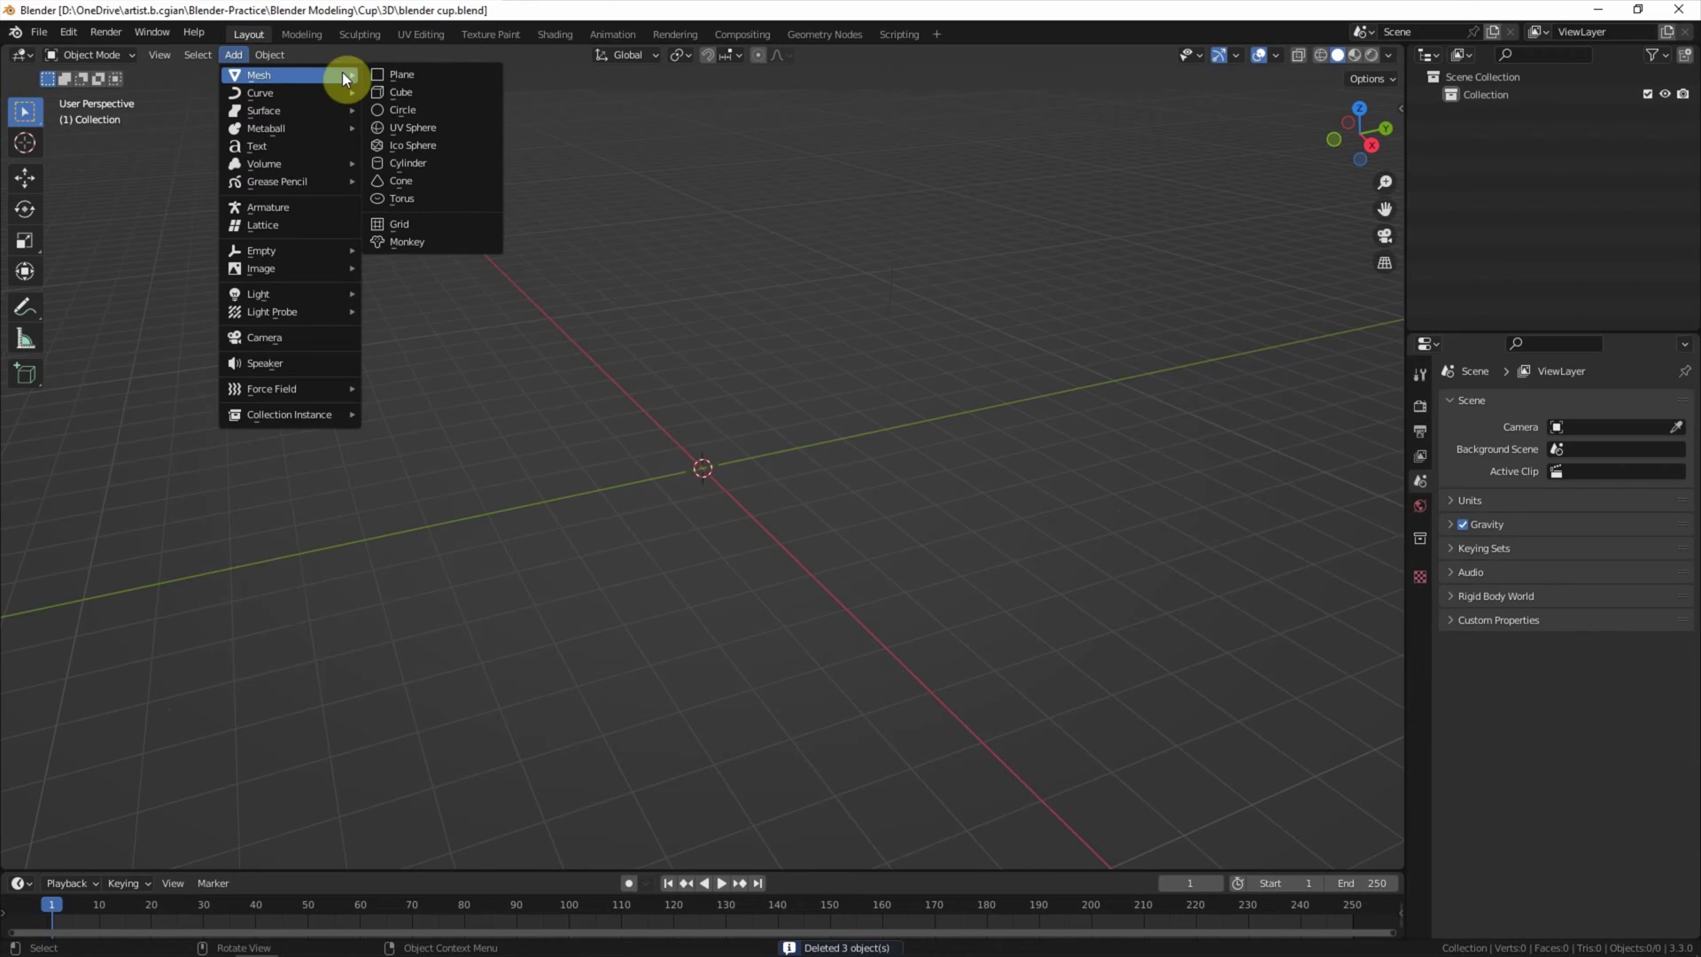
click(465, 162)
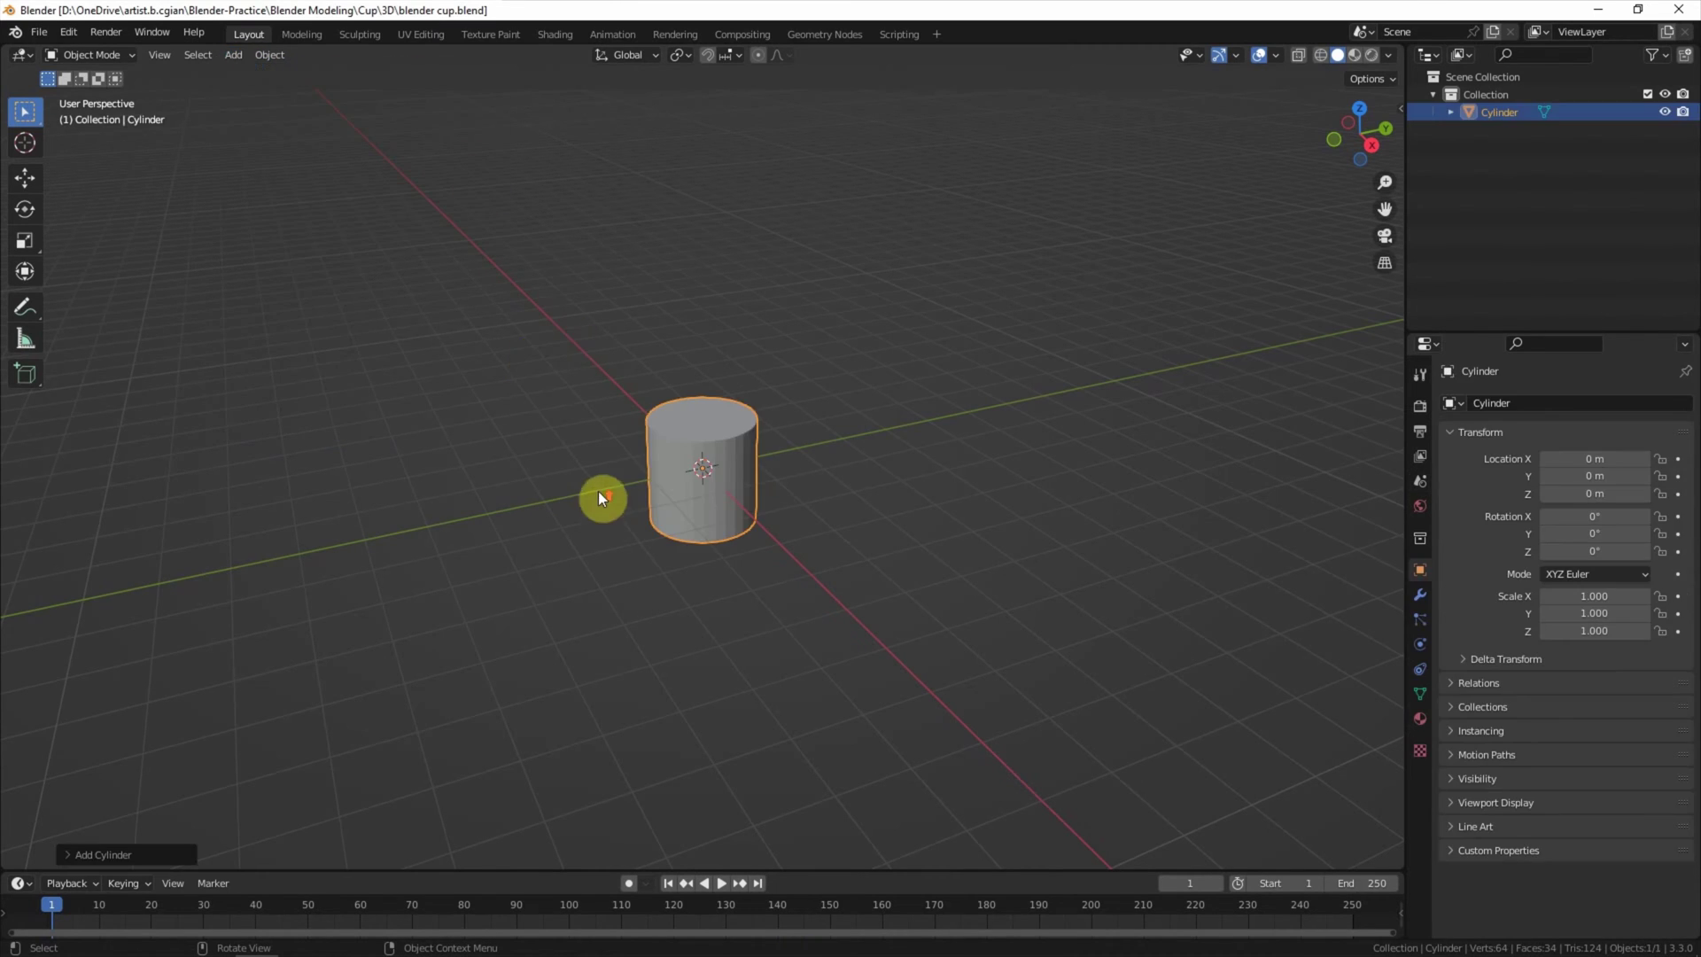
scroll(601, 497, up, 8)
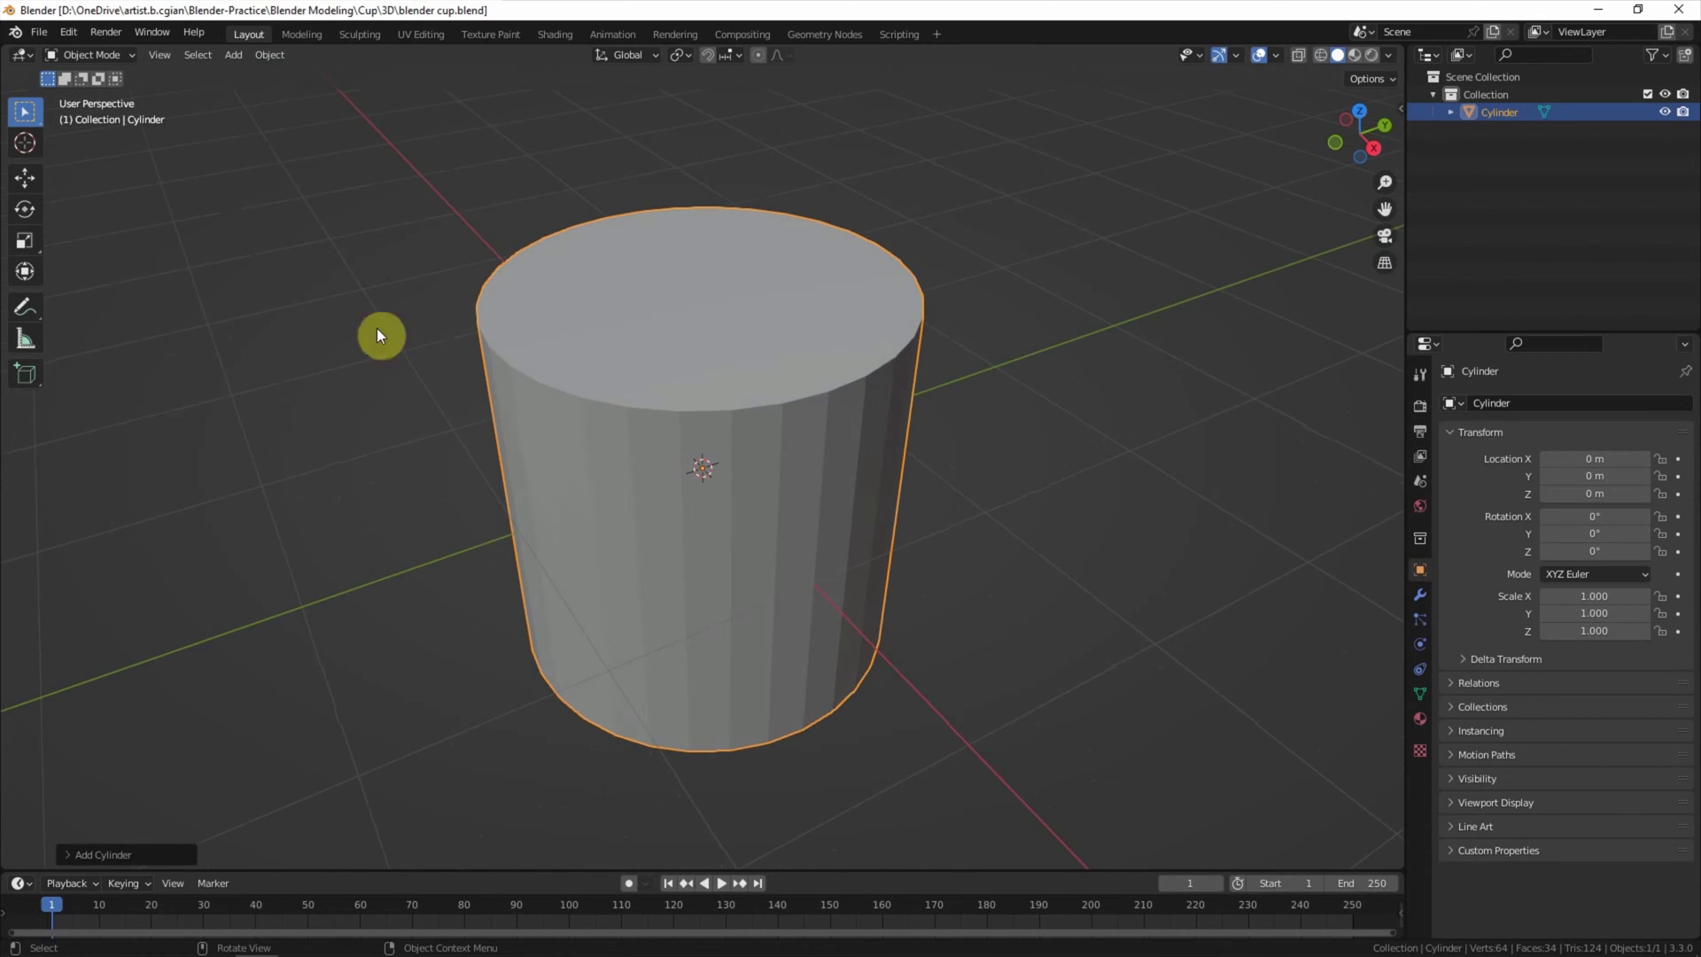
- In Edit Mode with face select, delete the cylinder's top face
click(109, 58)
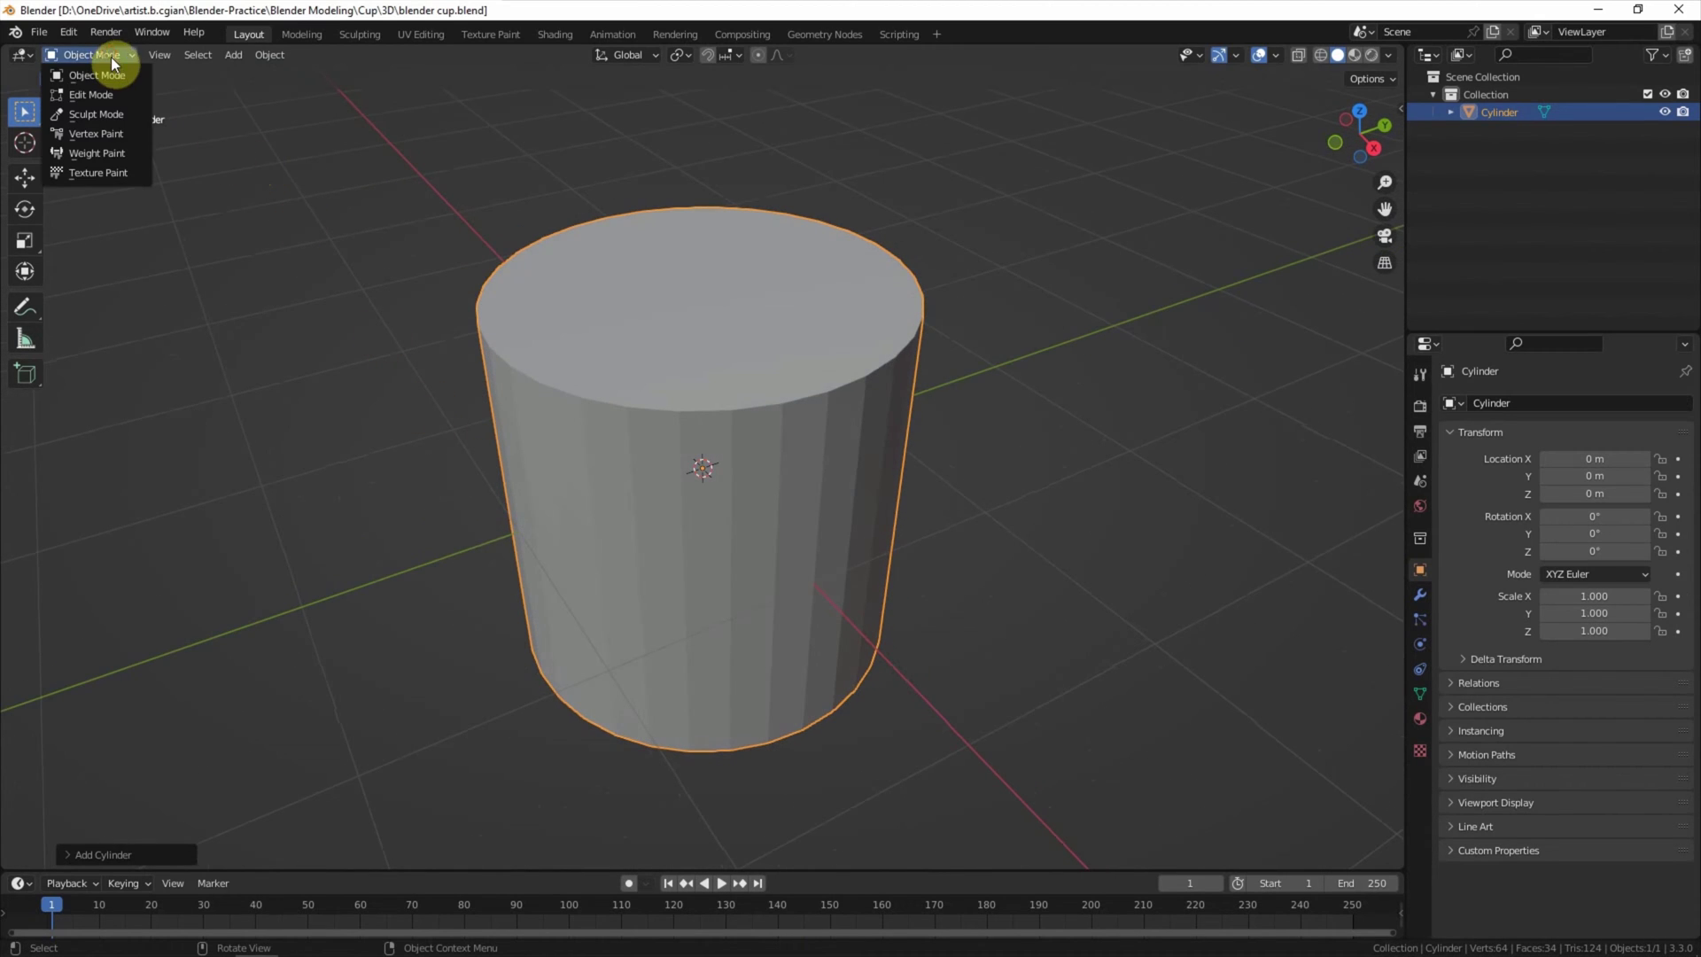
click(126, 98)
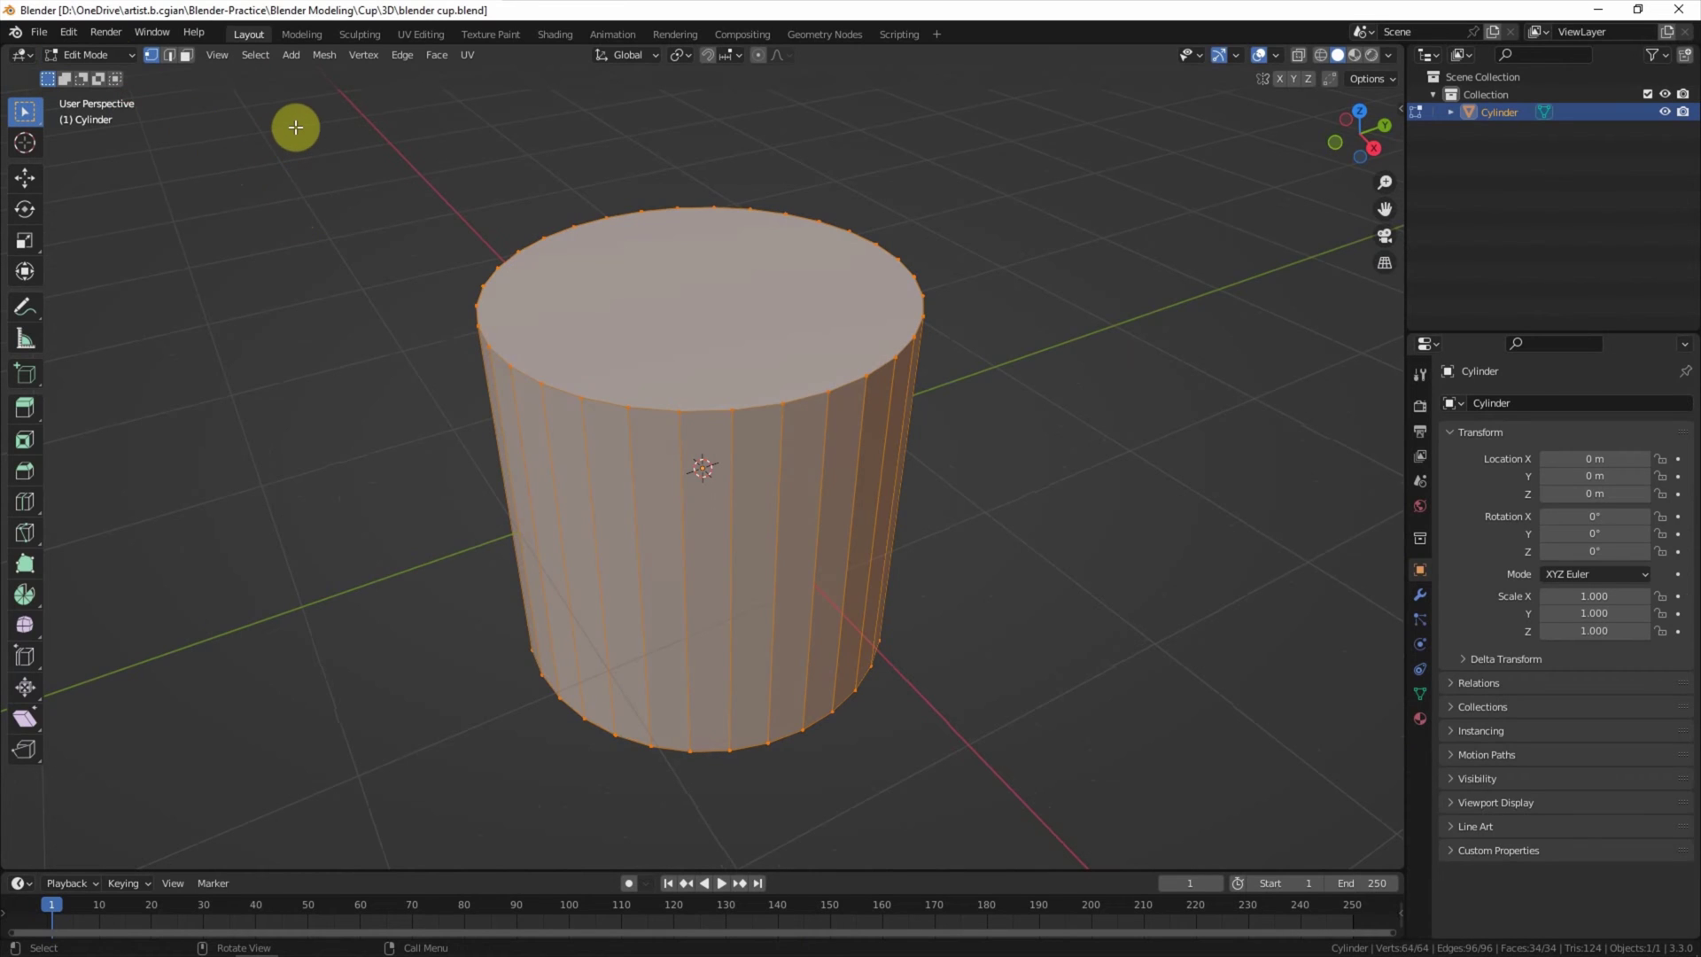
click(186, 56)
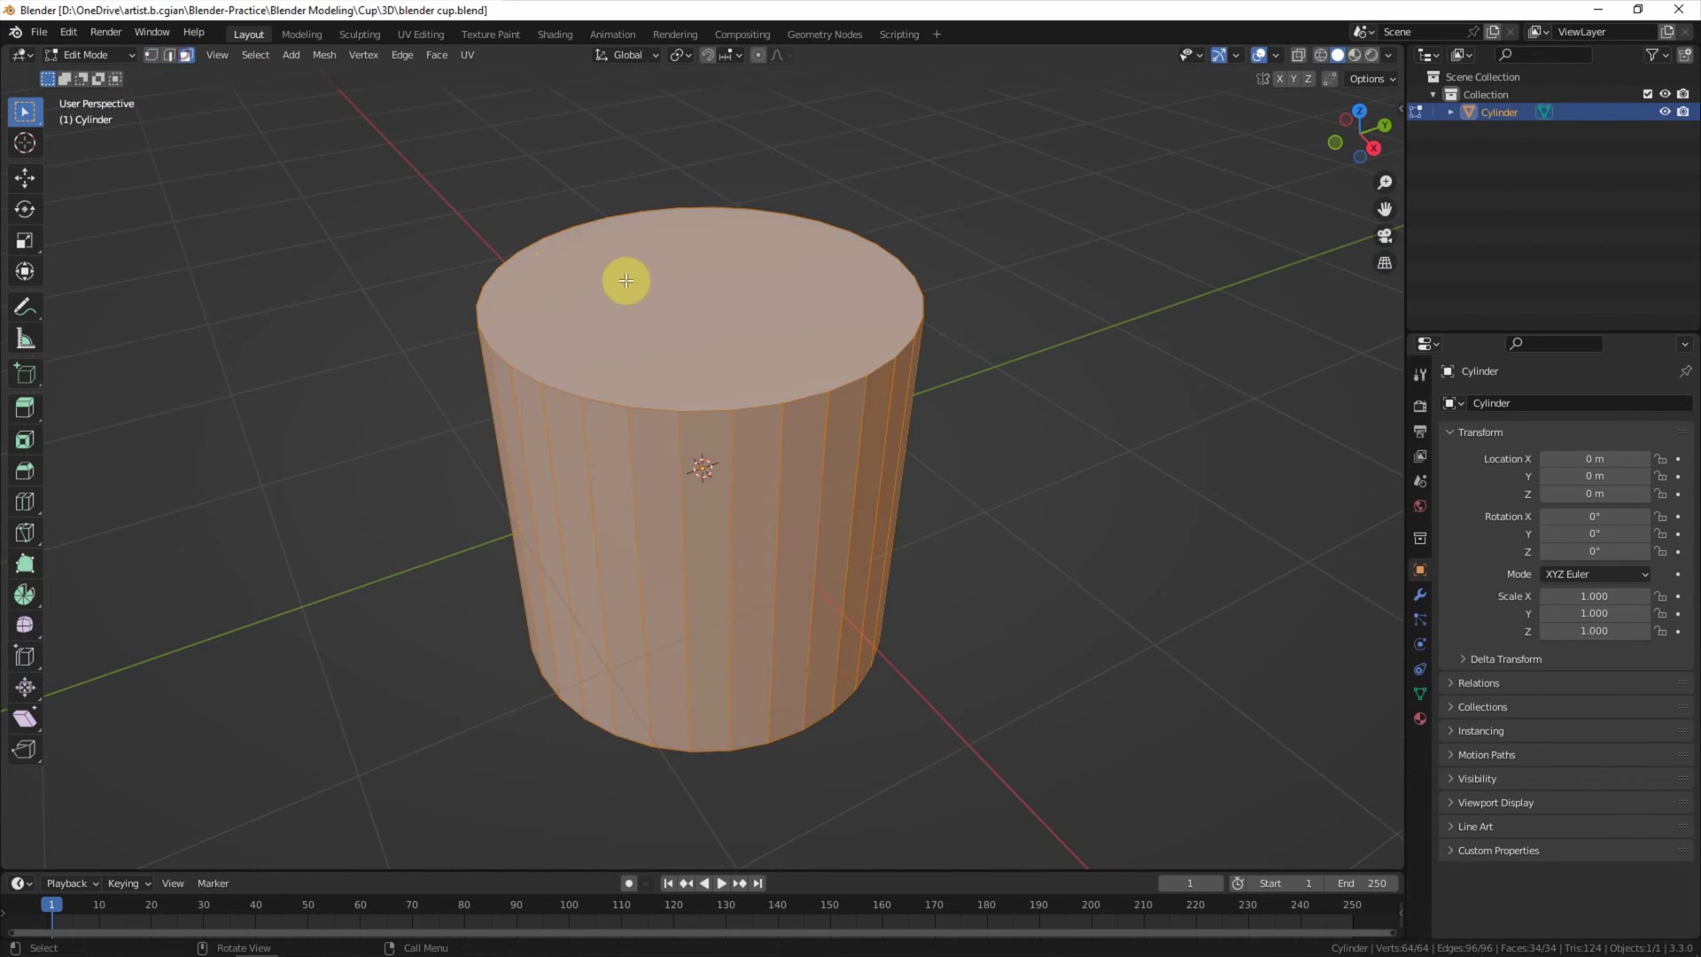
click(642, 280)
key(x)
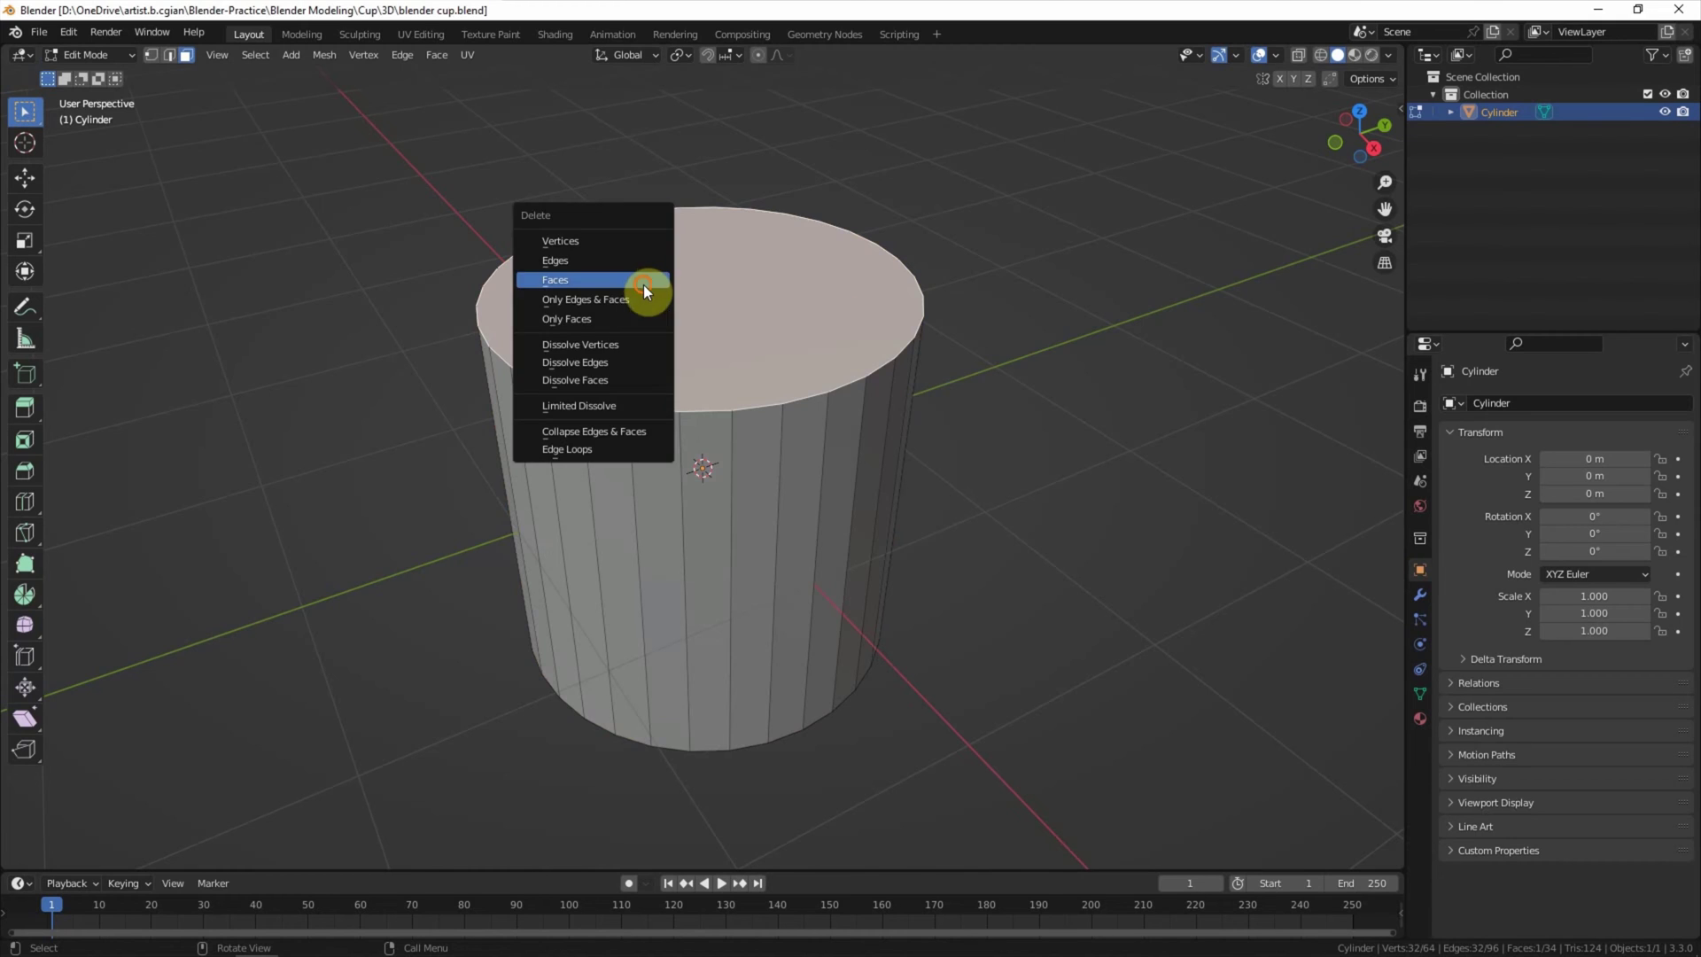
click(643, 284)
- Delete the cylinder's bottom face and select the bottom rim edge loop
middle_drag(644, 284, 640, 449)
click(644, 491)
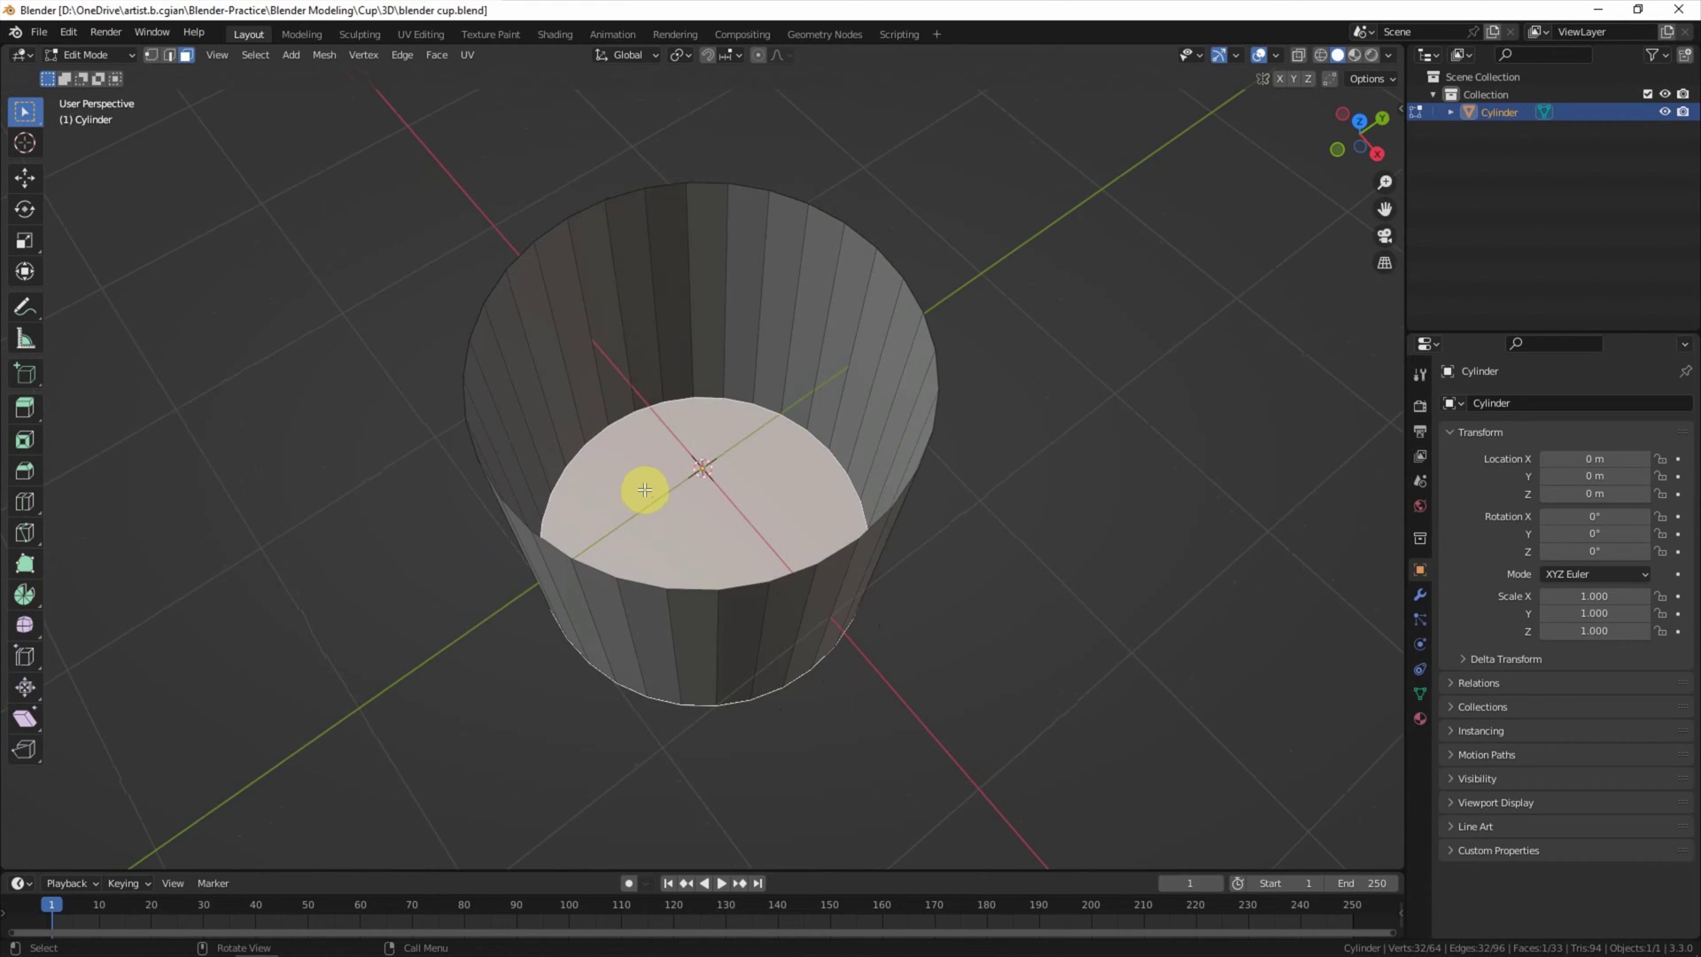
key(x)
click(645, 490)
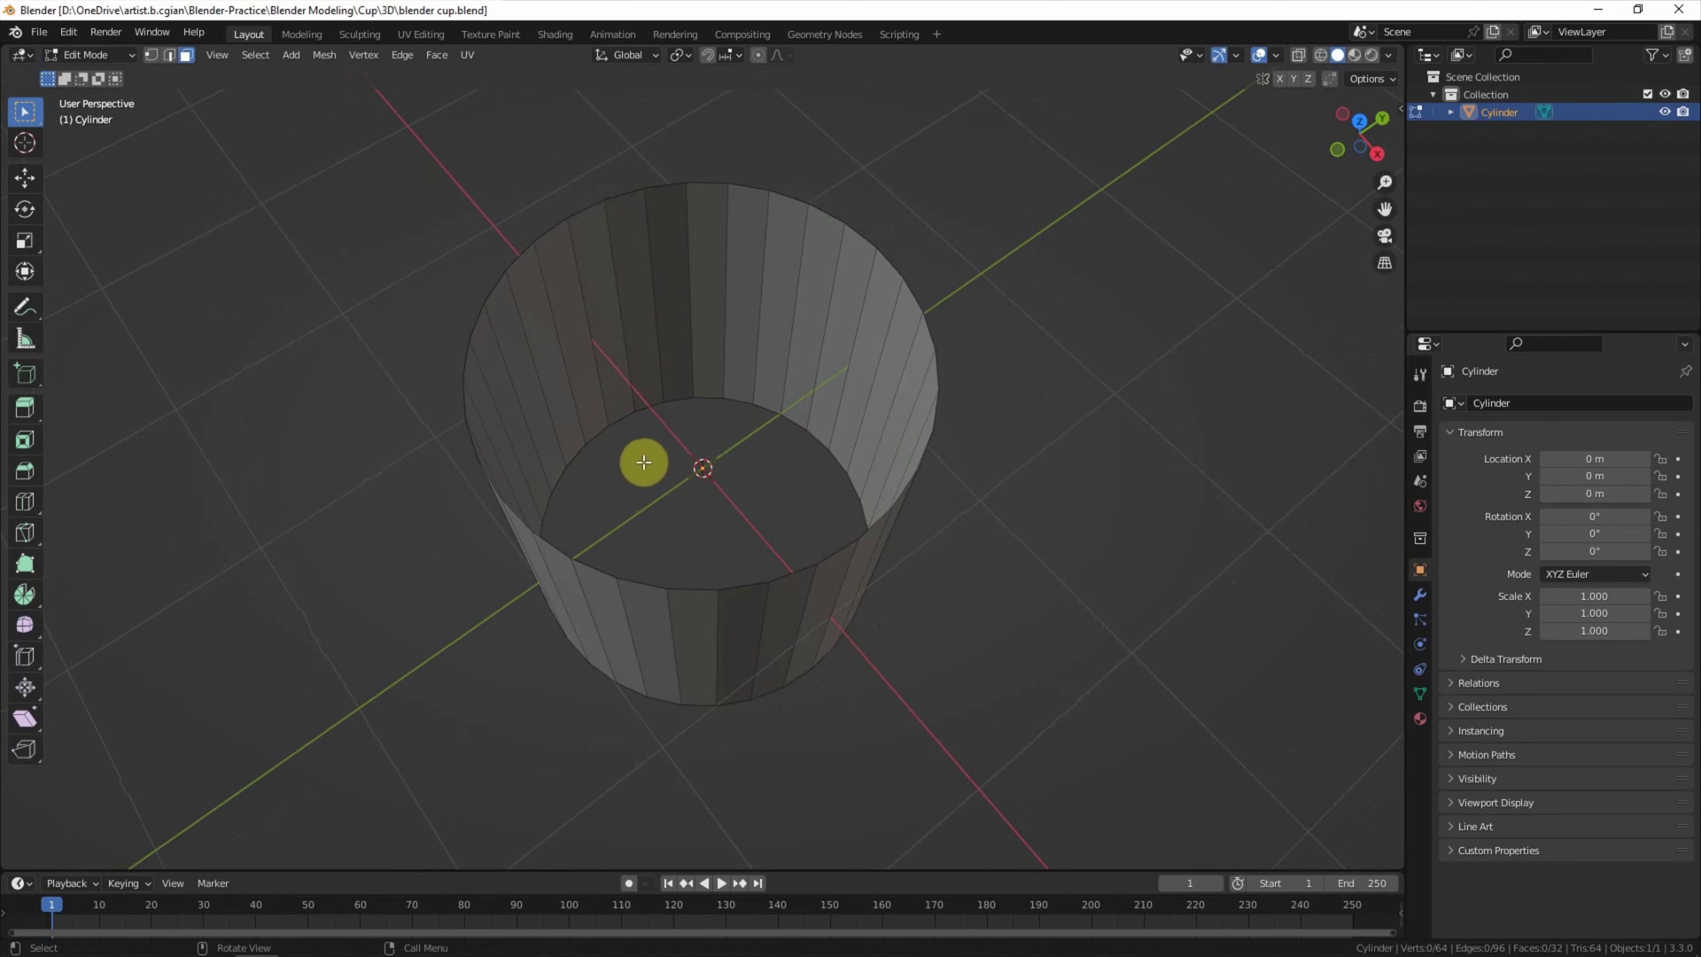
click(169, 55)
alt+click(629, 415)
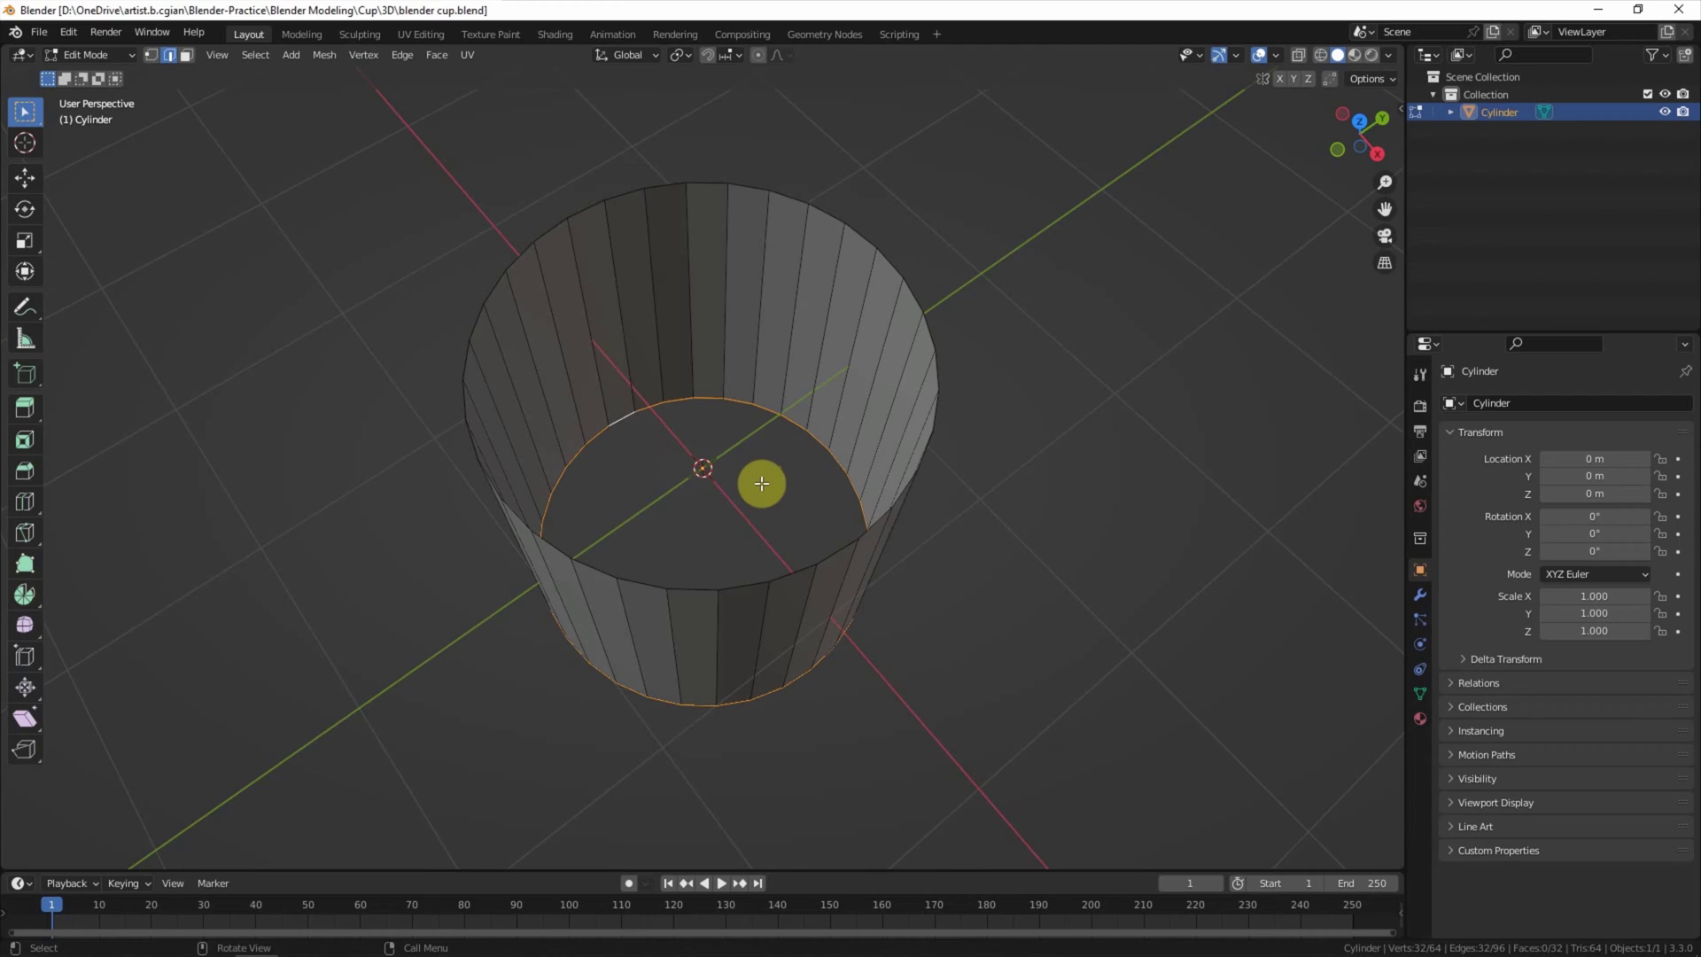
- Extrude the bottom edge loop and scale it inward into a base ring
key(e)
key(s)
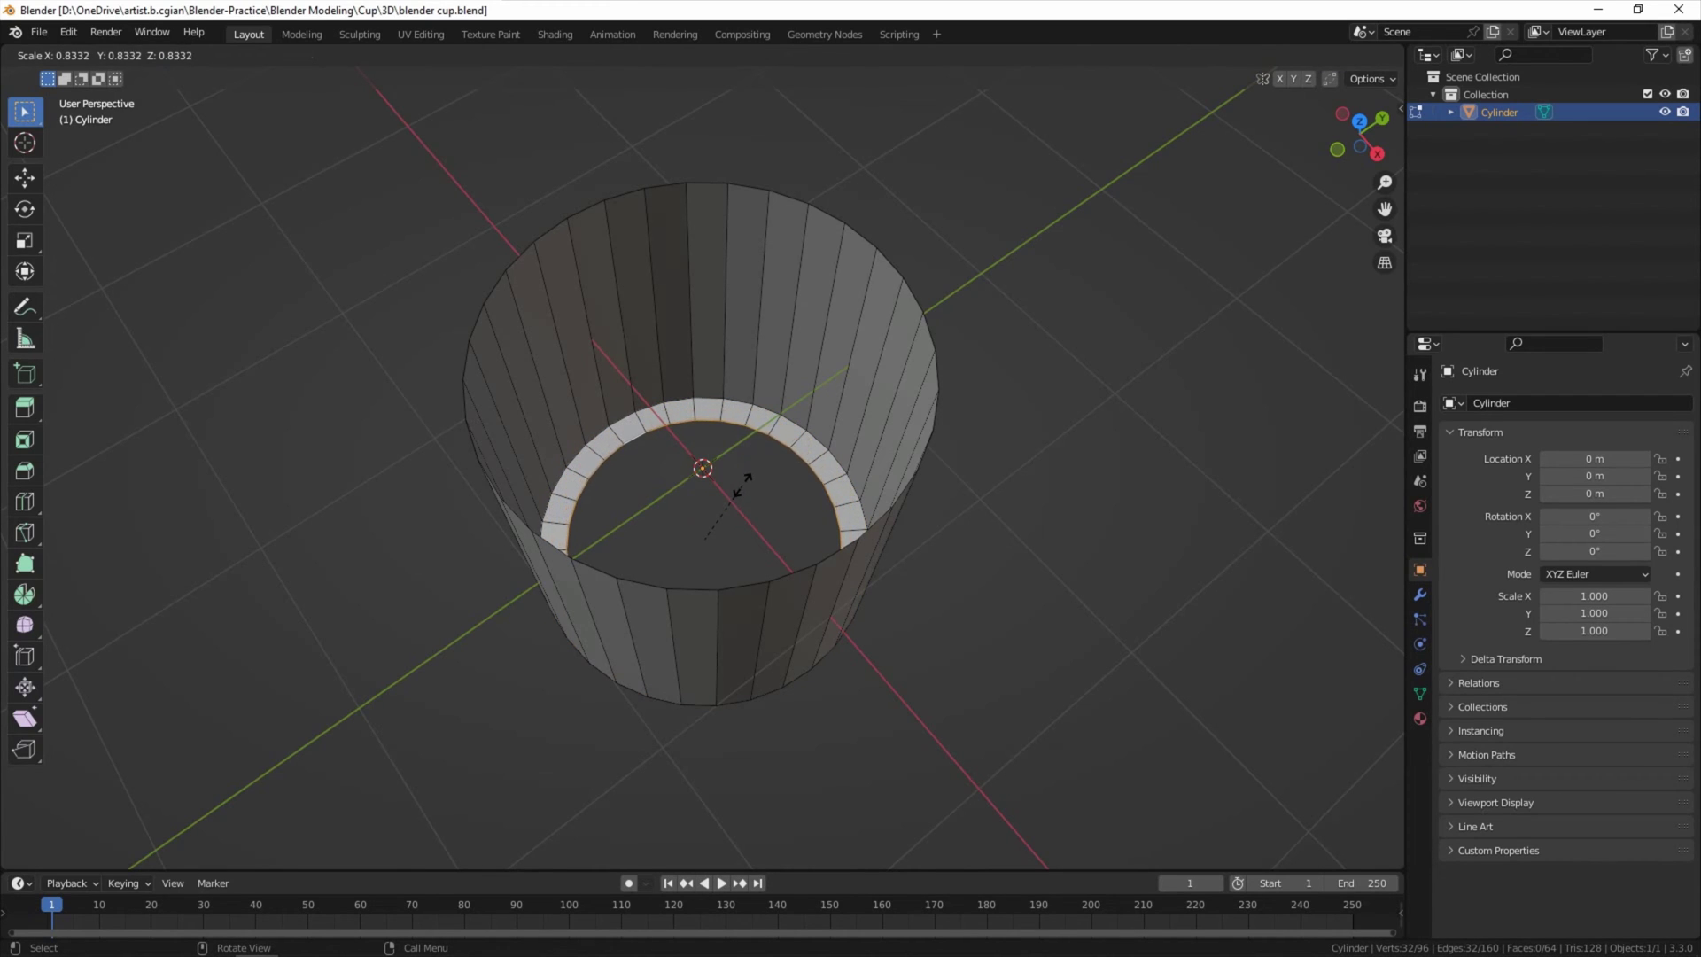
click(648, 491)
middle_drag(649, 491, 619, 516)
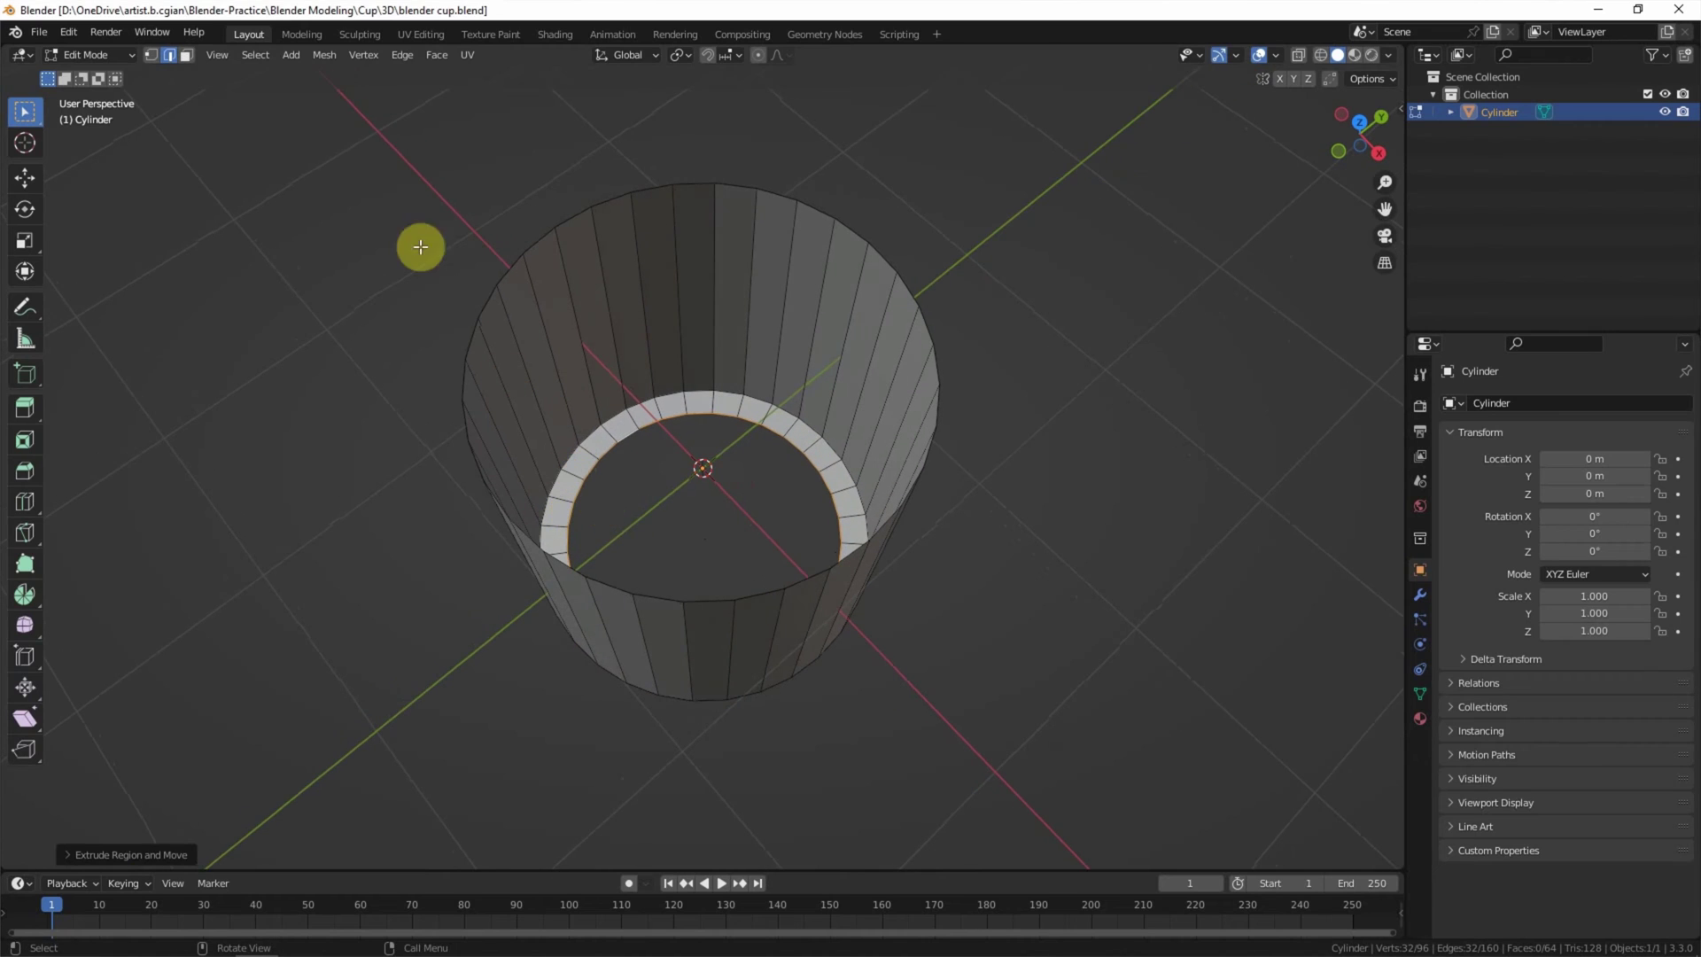
- Fill the inset base opening with Face > Grid Fill
click(436, 55)
click(456, 269)
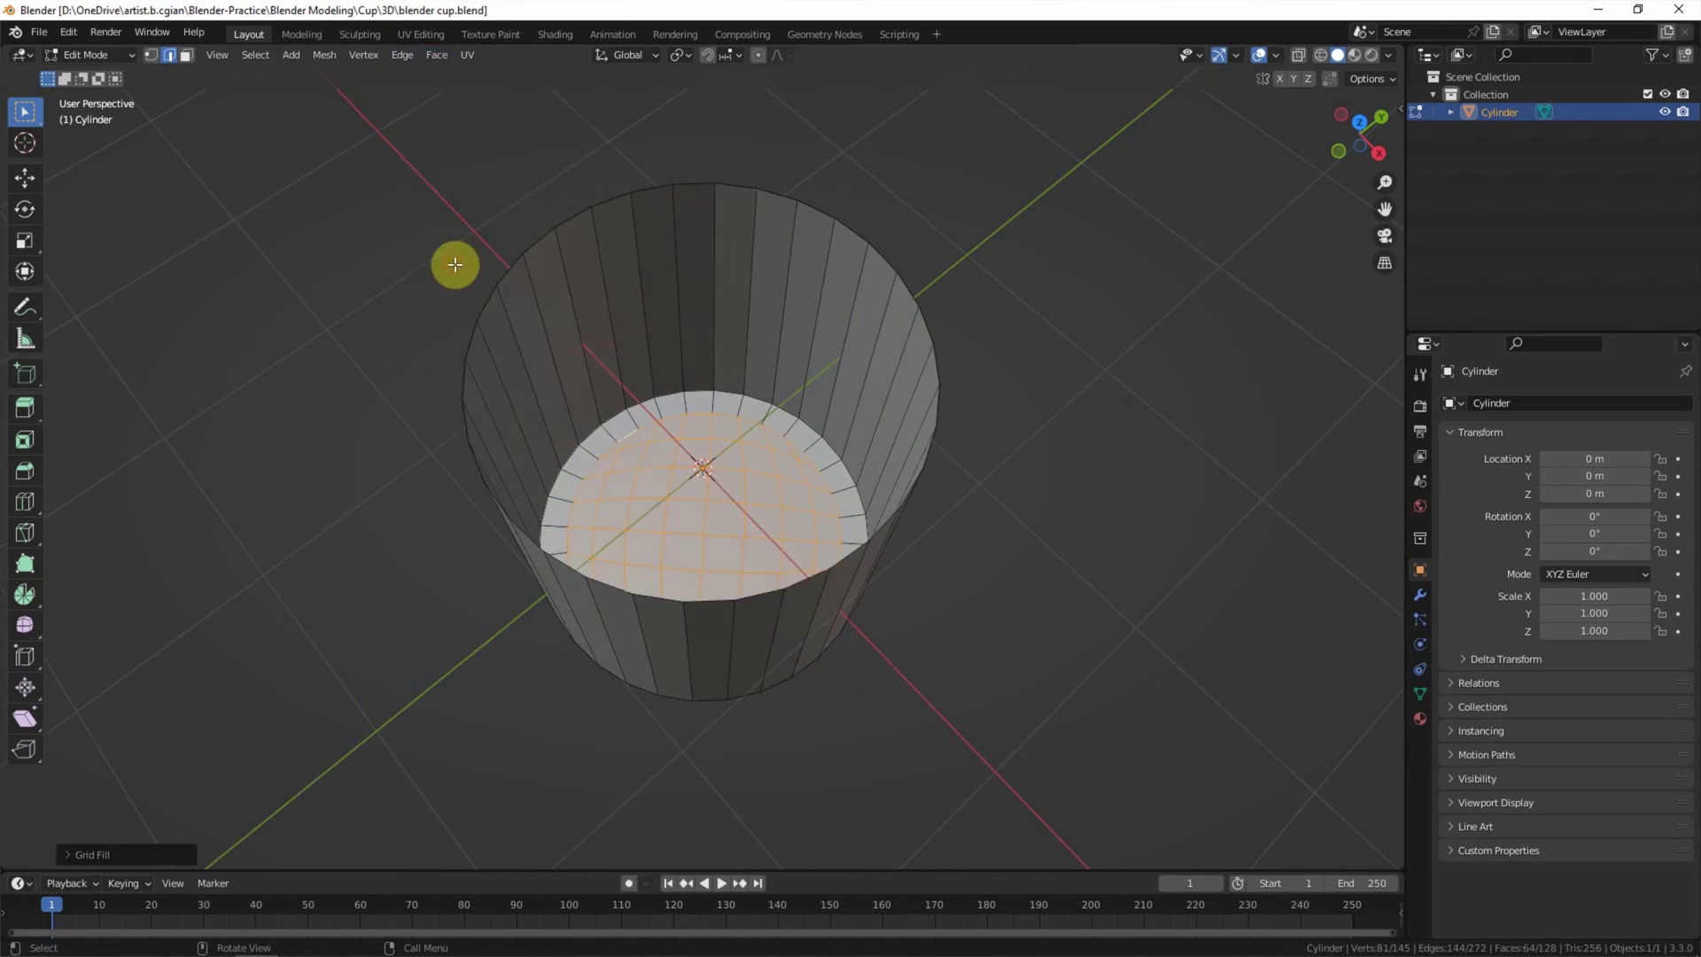
middle_drag(444, 292, 577, 327)
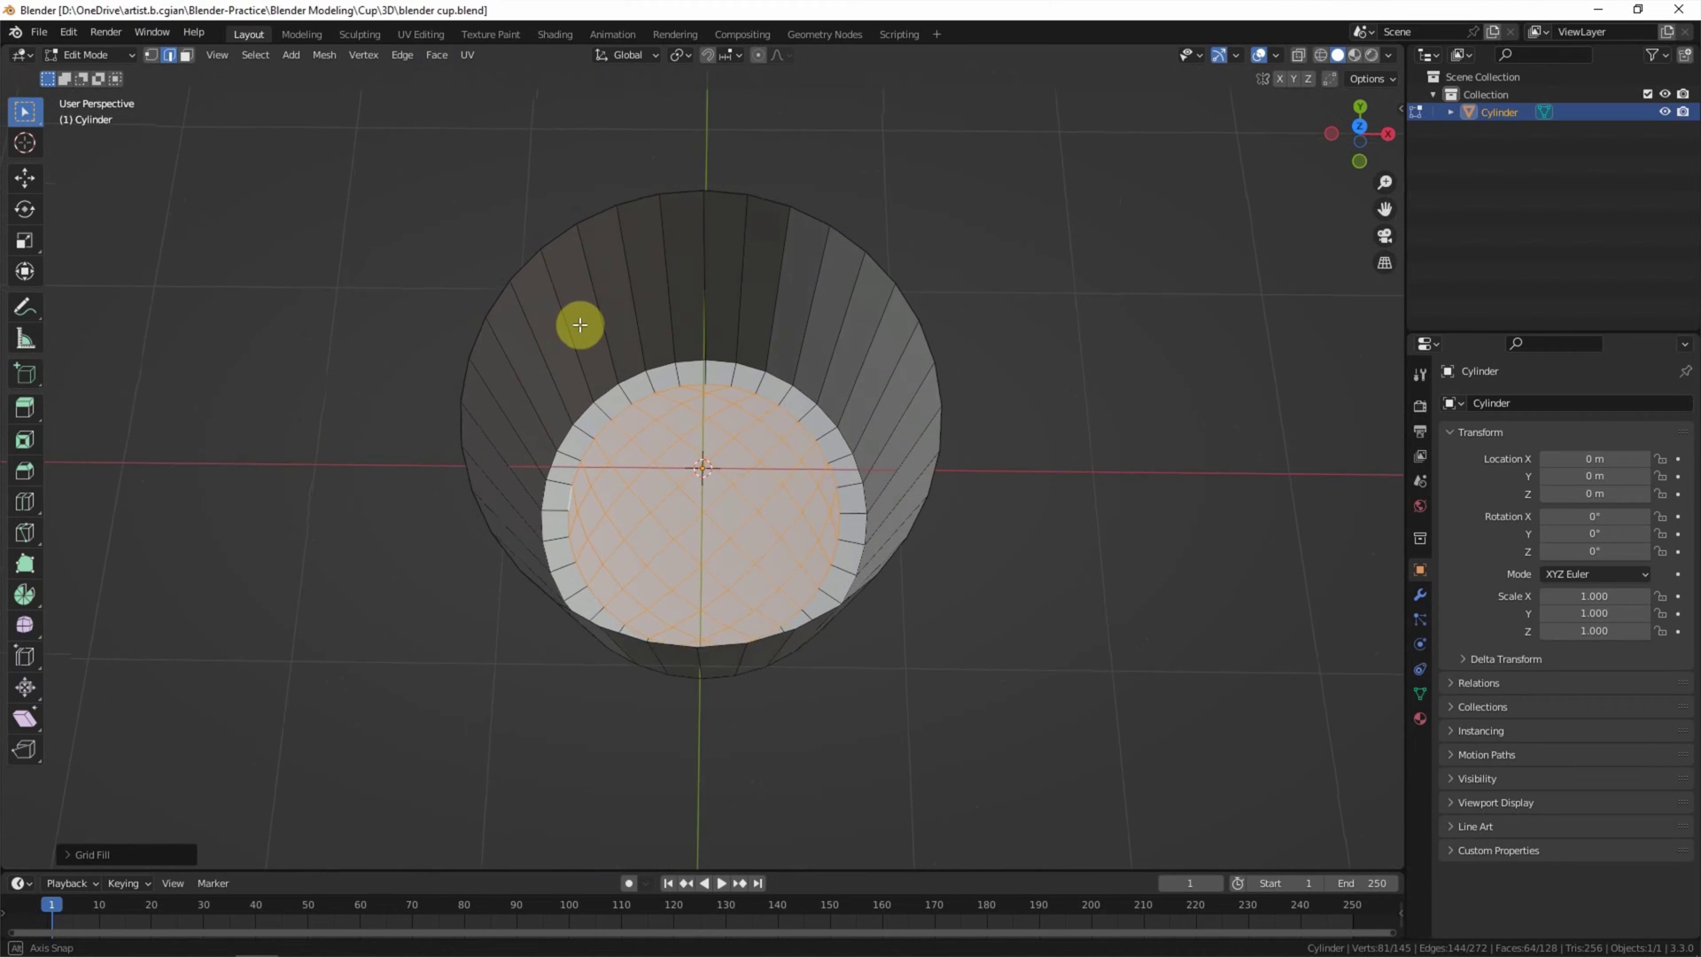
scroll(567, 314, up, 2)
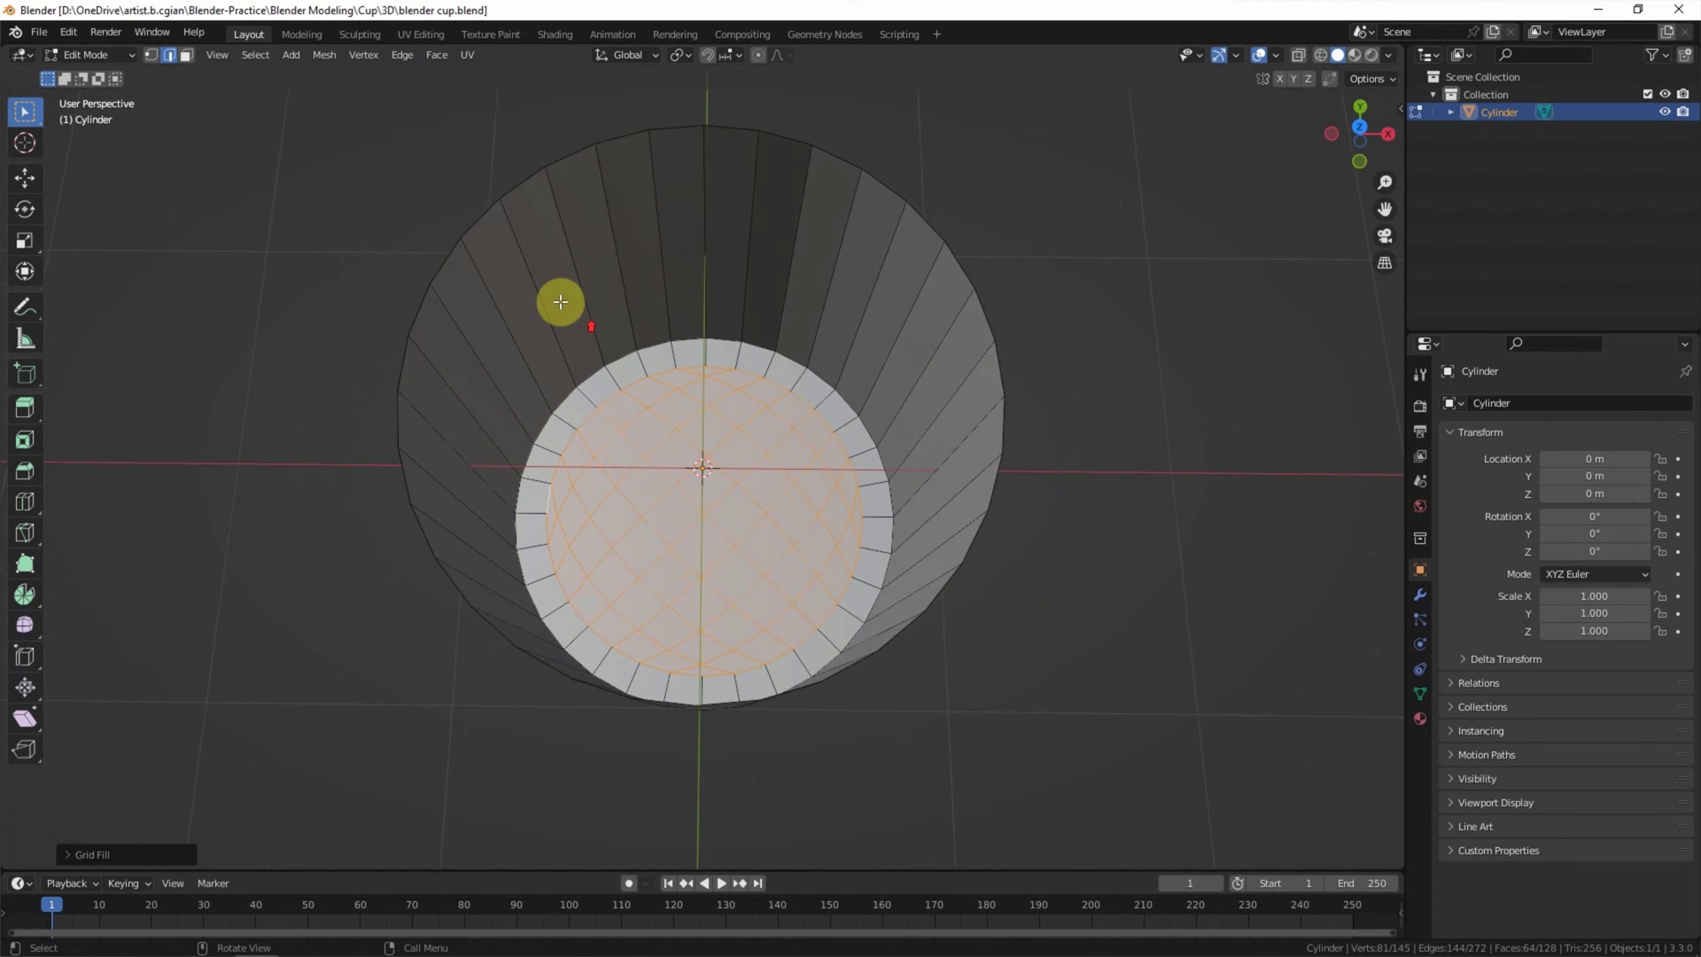
- Set the Grid Fill span to 4 and offset to 6
click(82, 850)
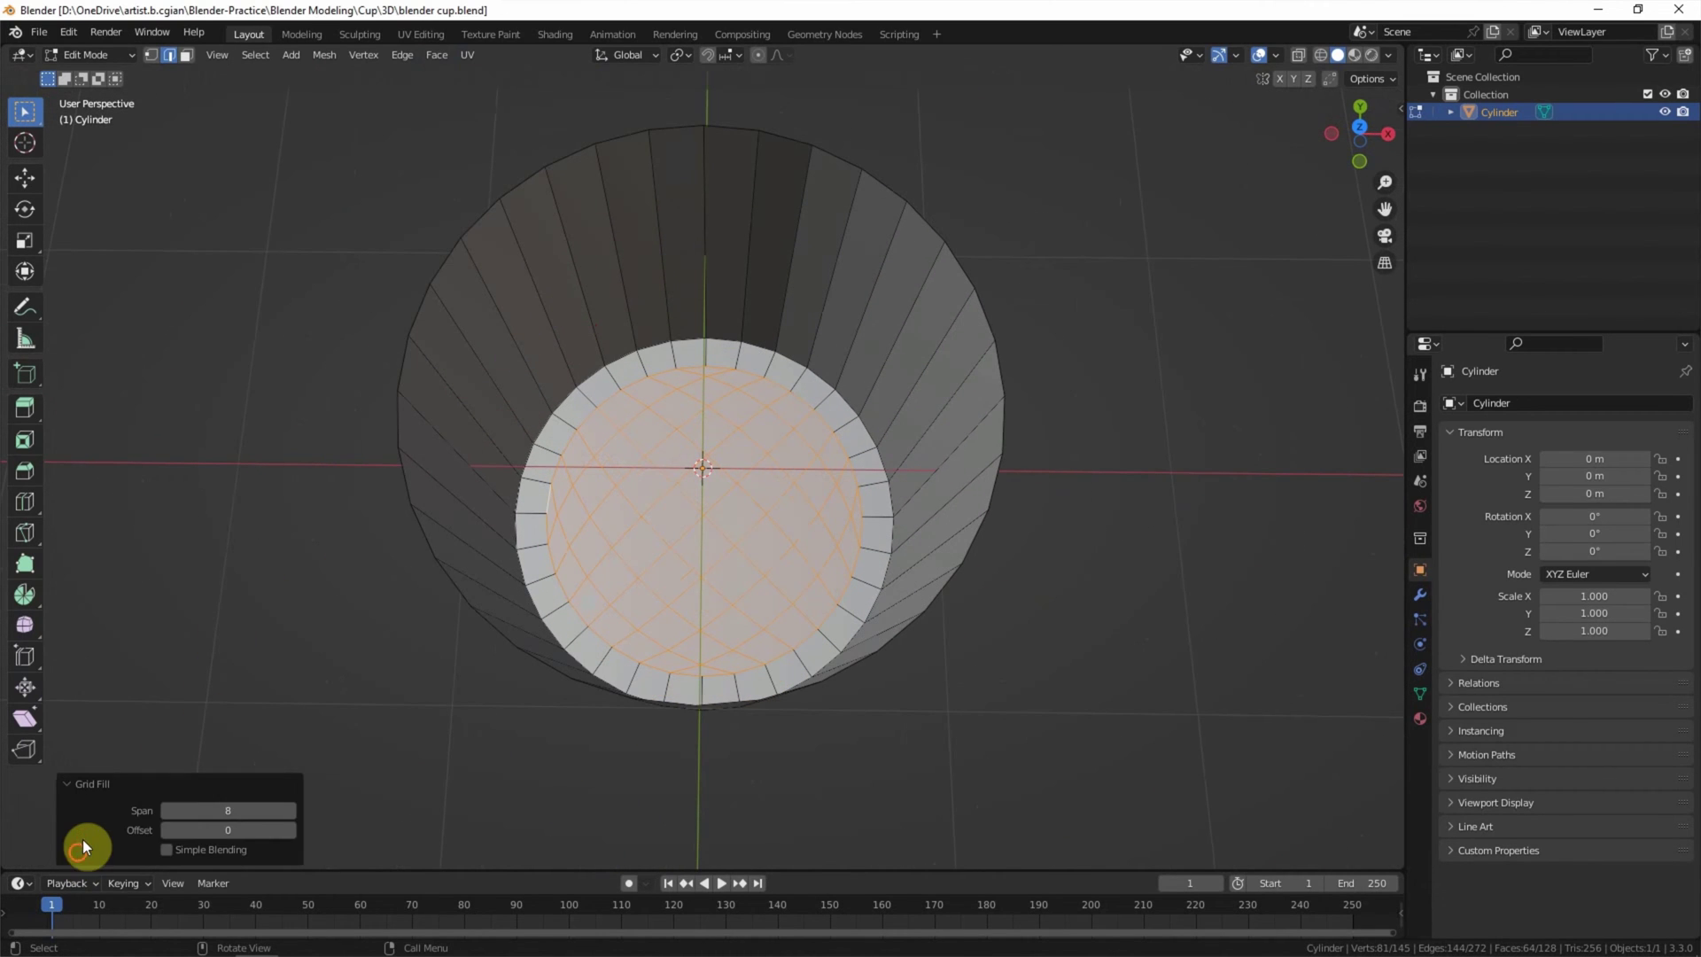
click(165, 811)
click(164, 811)
click(165, 812)
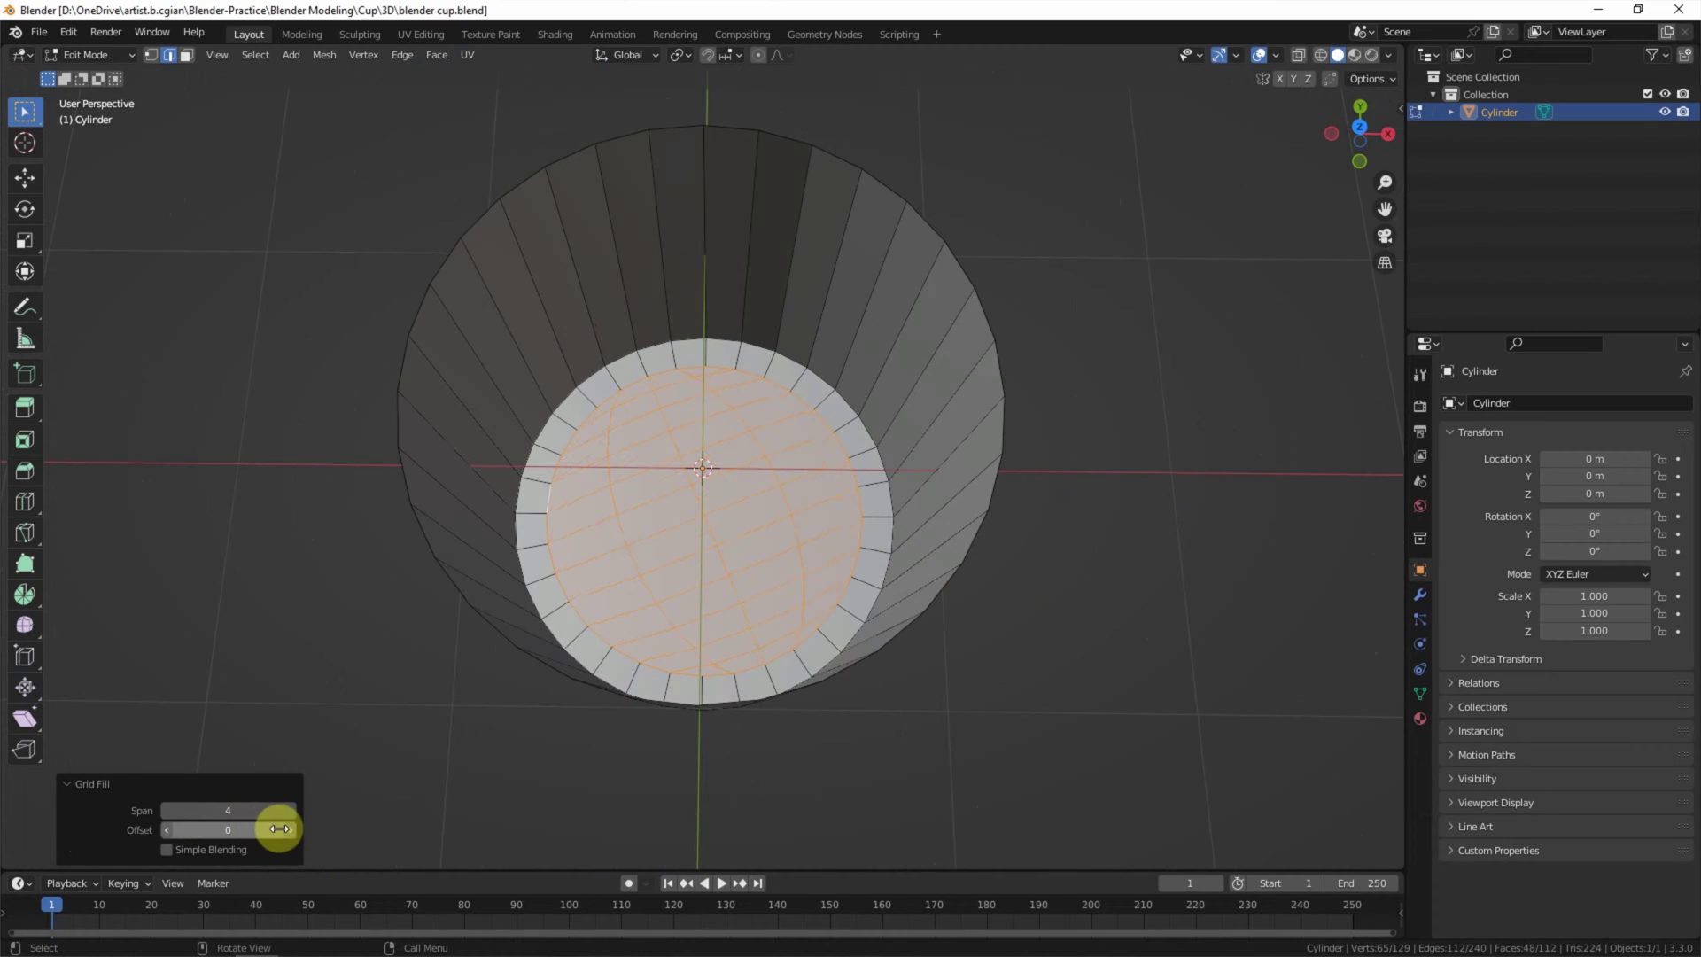
click(290, 829)
click(291, 830)
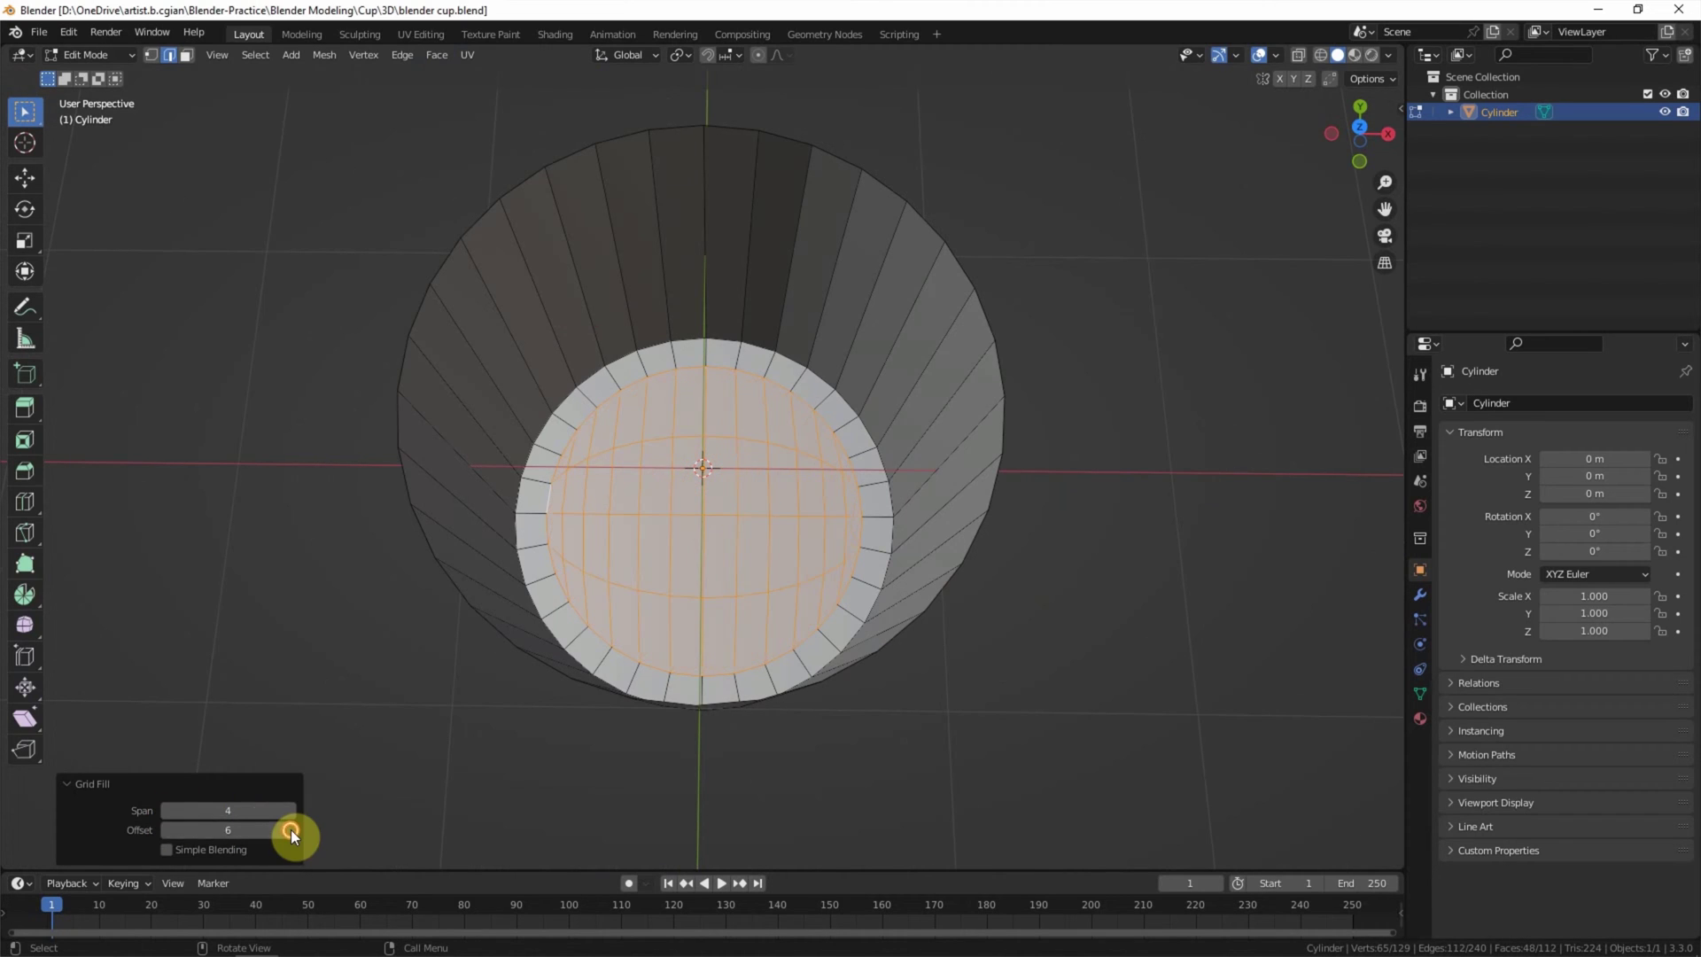
click(291, 830)
click(290, 829)
middle_drag(474, 749, 407, 684)
- Extrude the top rim loop and scale it inward to 0.861 for a thick rim
key(alt+a)
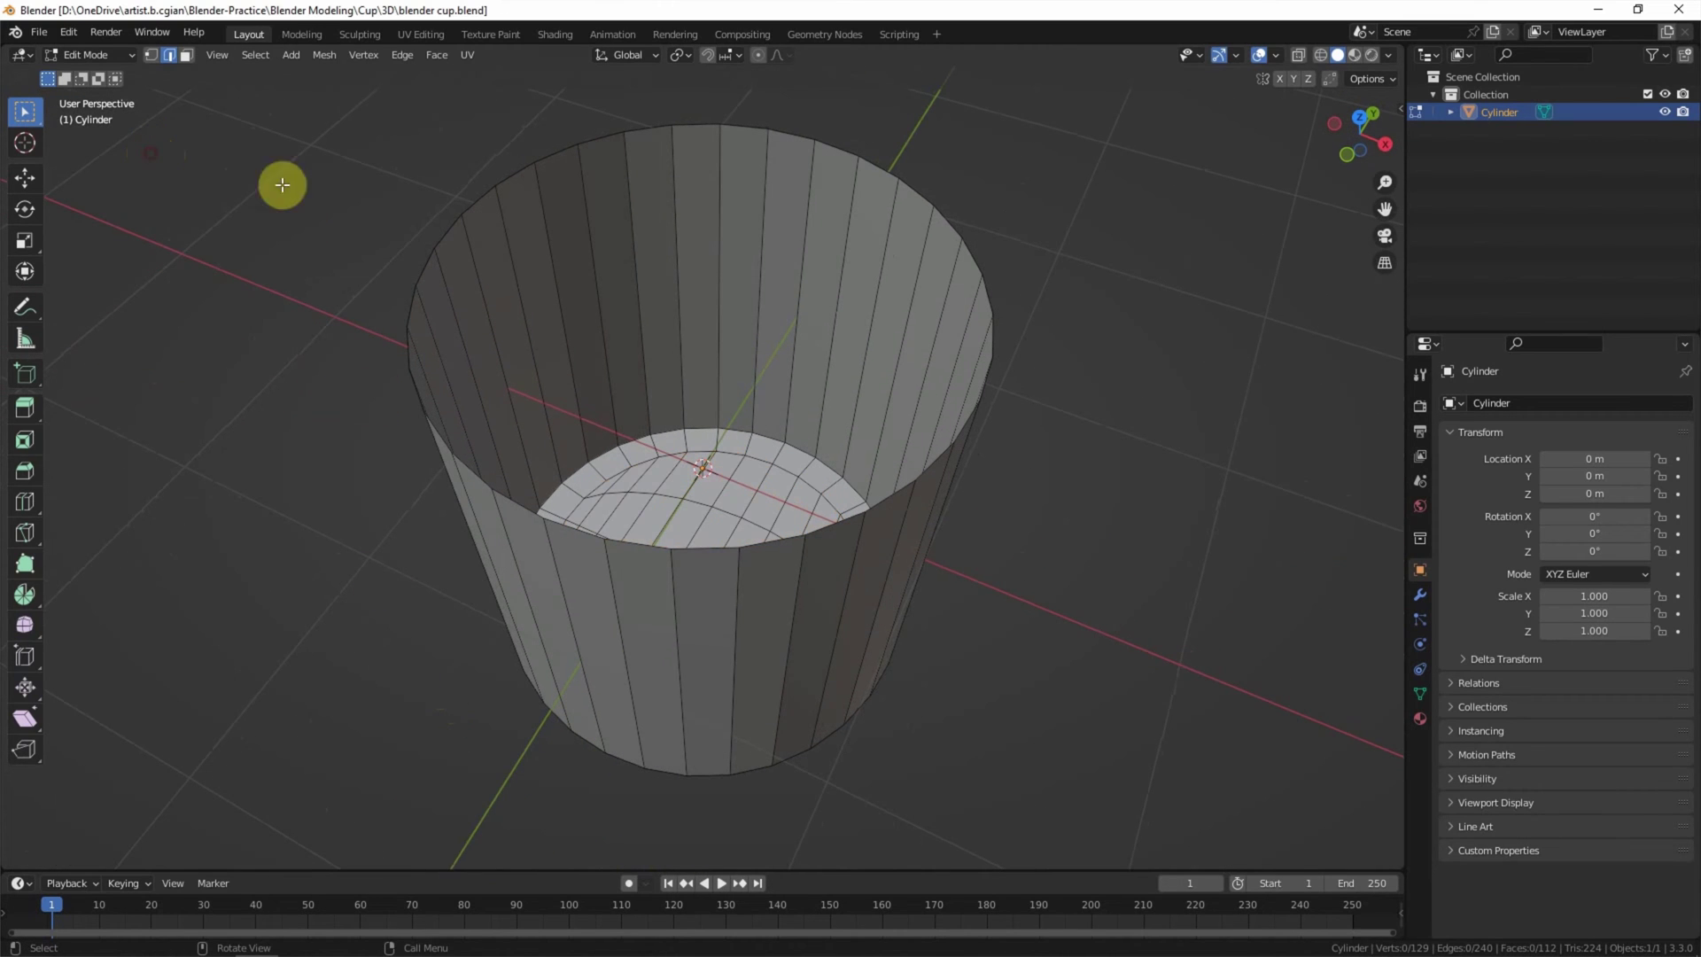
alt+click(444, 230)
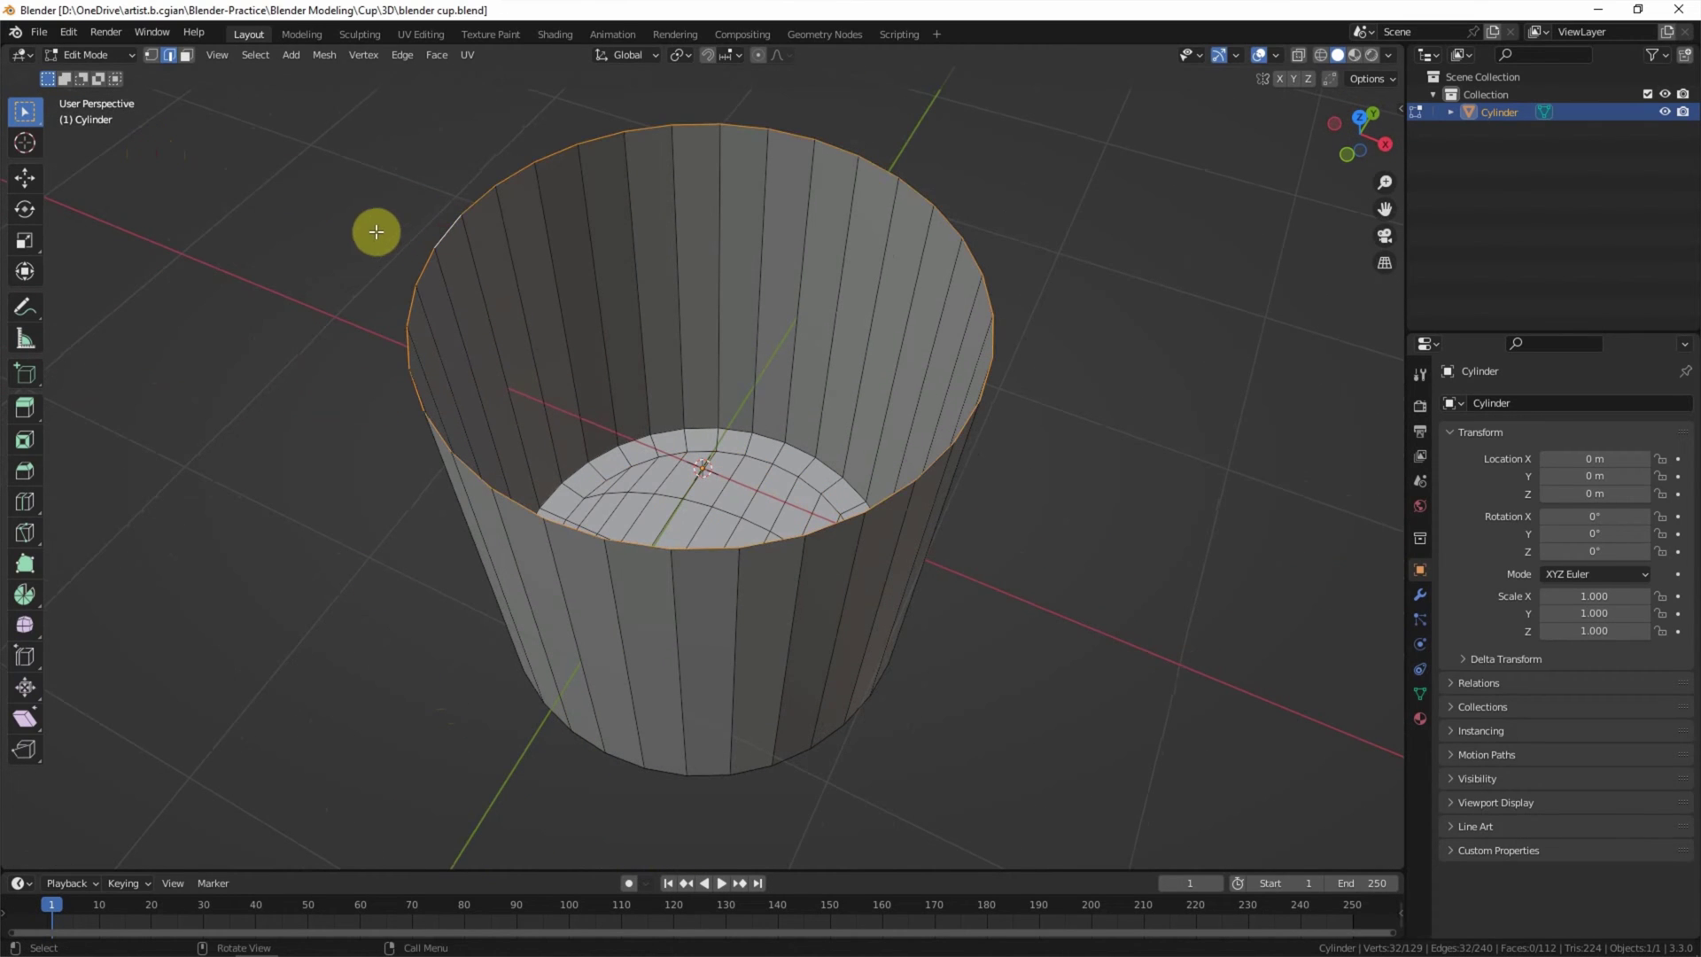
key(e)
key(s)
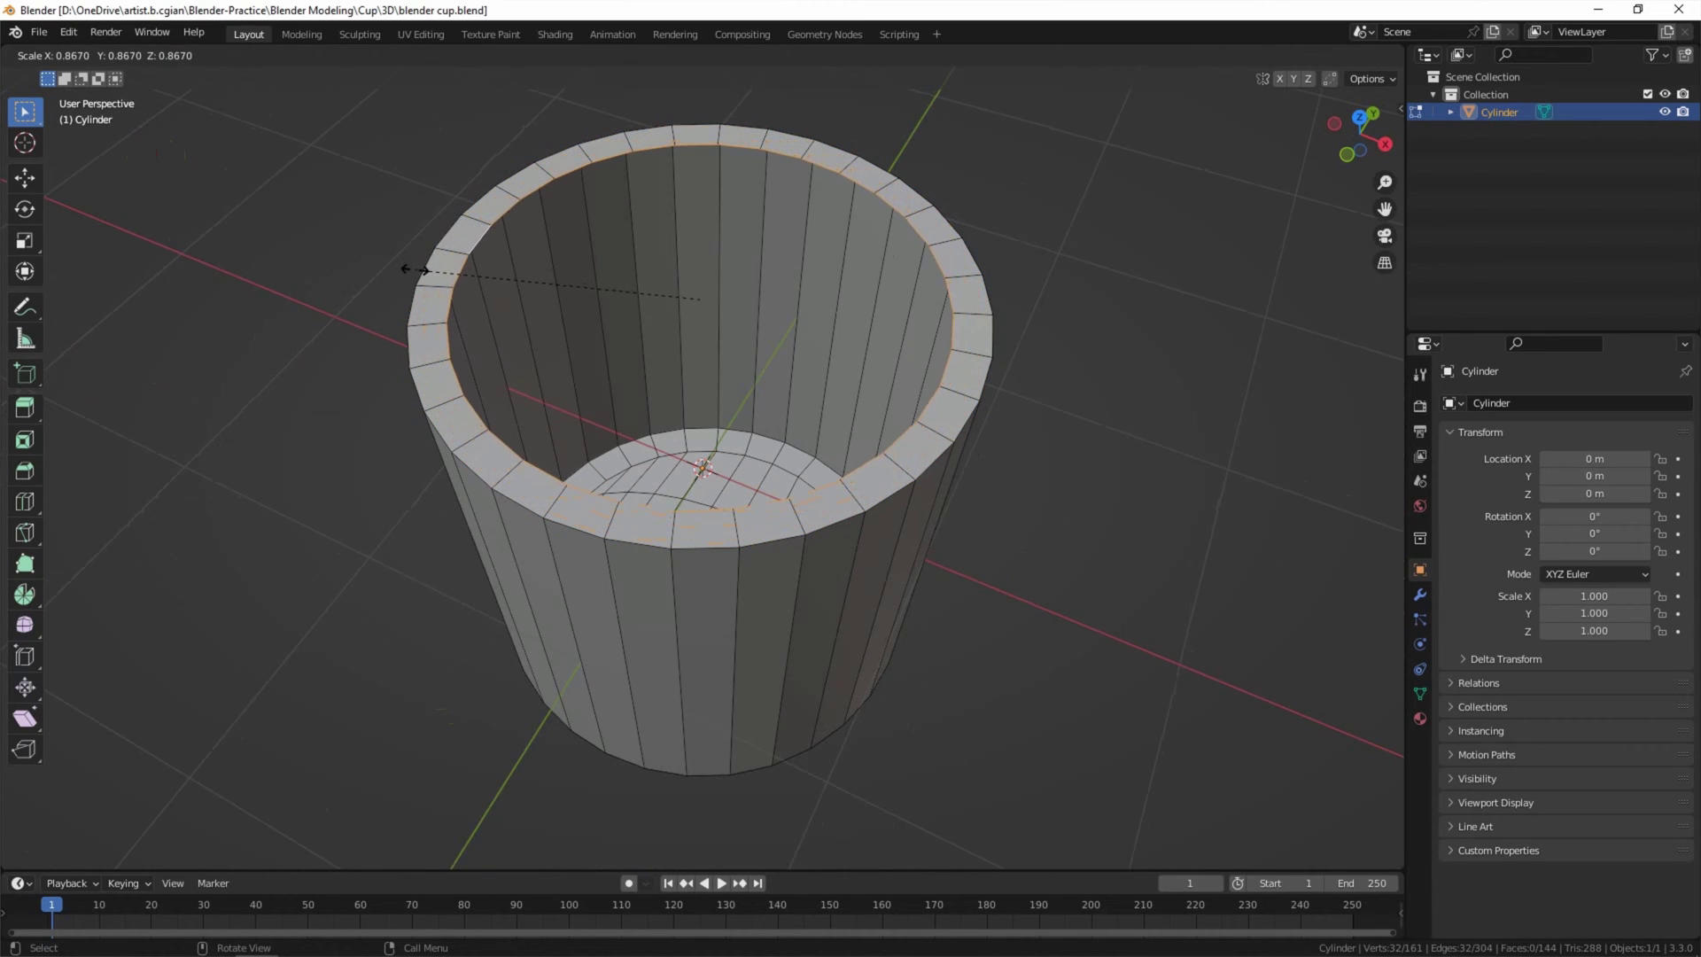
click(385, 260)
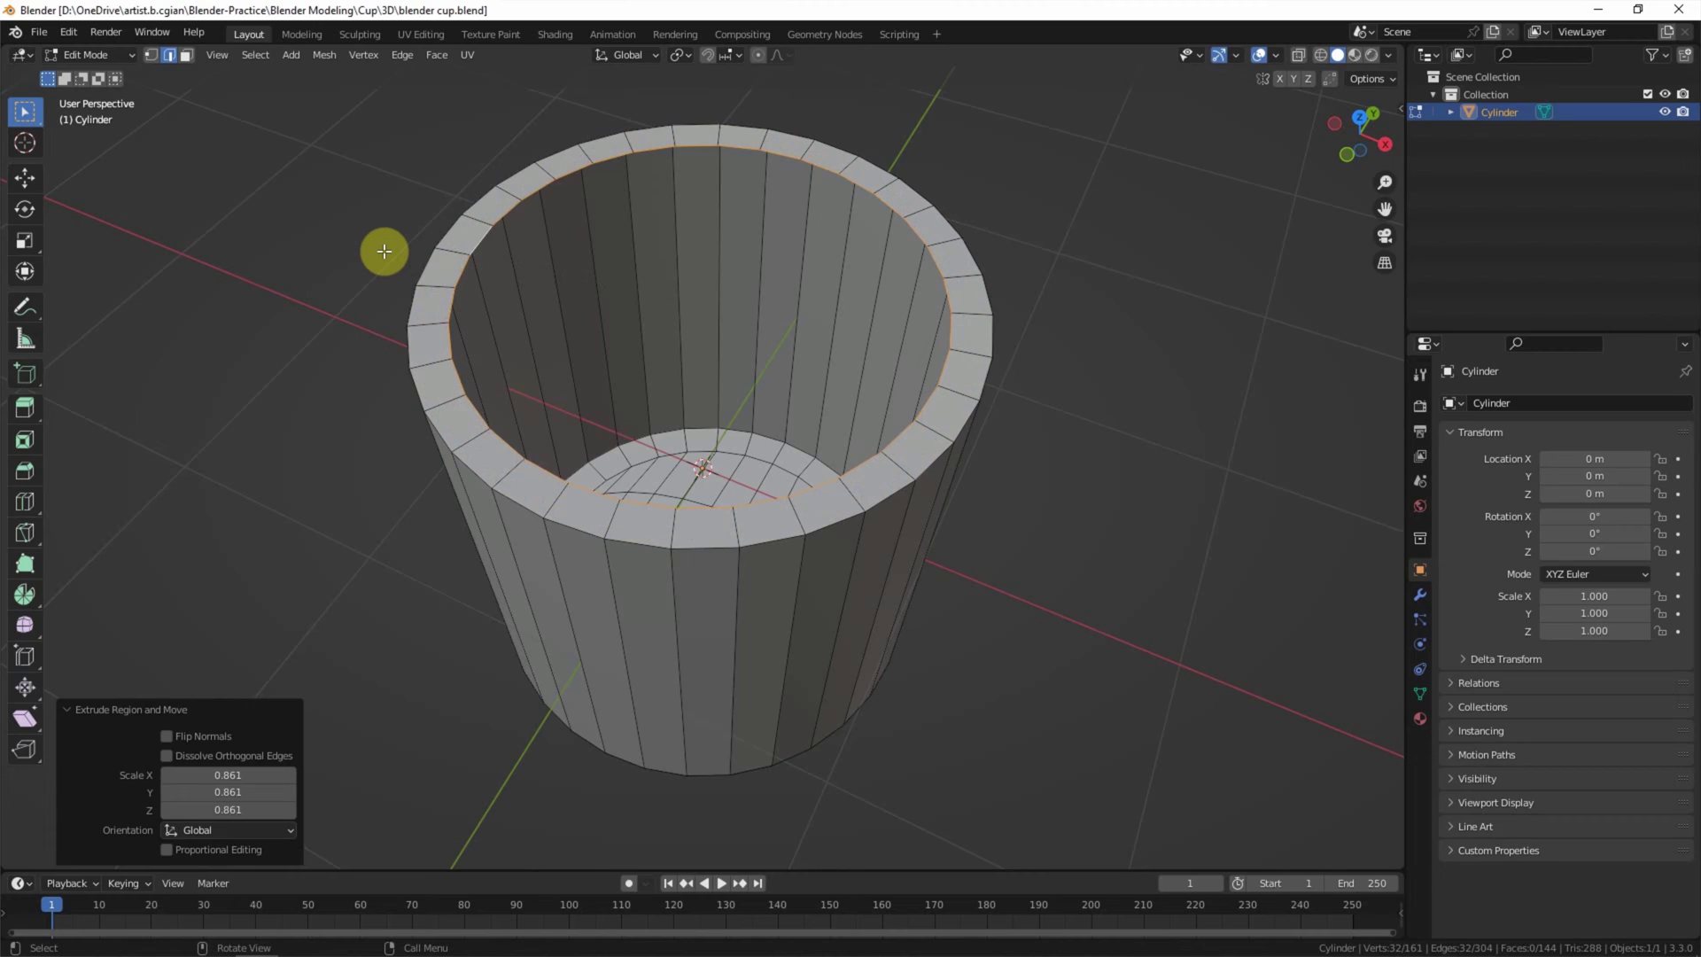
- Extrude the inner rim loop 1.6621 m down along Z to form the inner wall
key(e)
key(z)
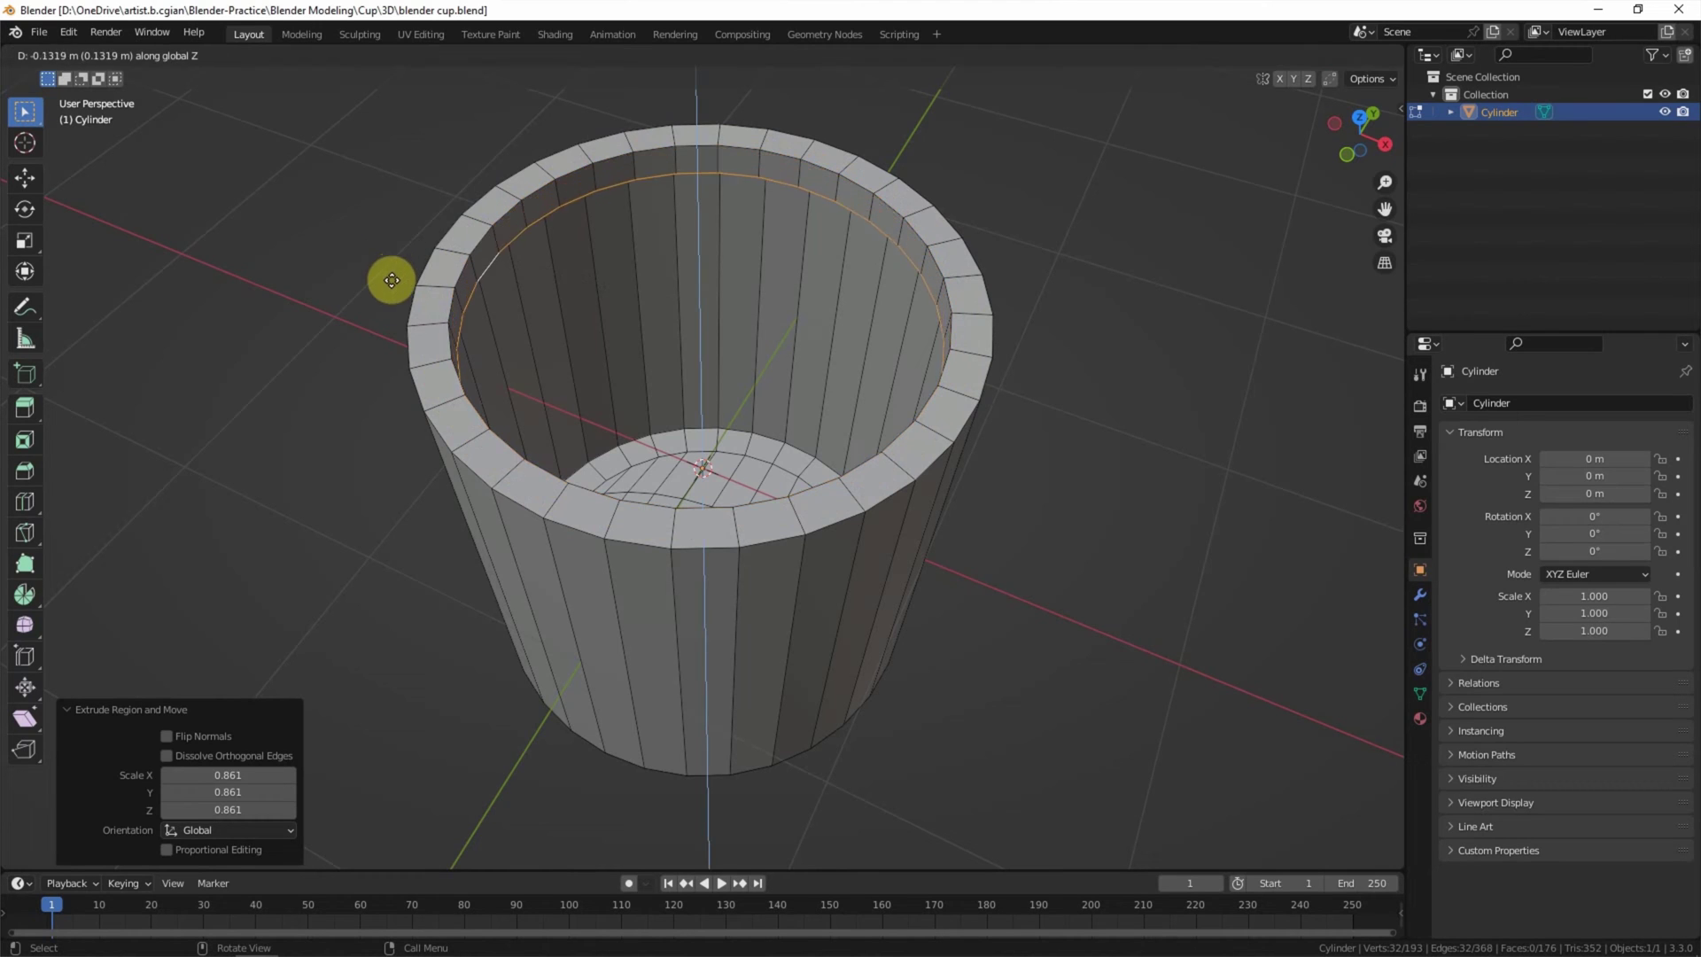
click(423, 495)
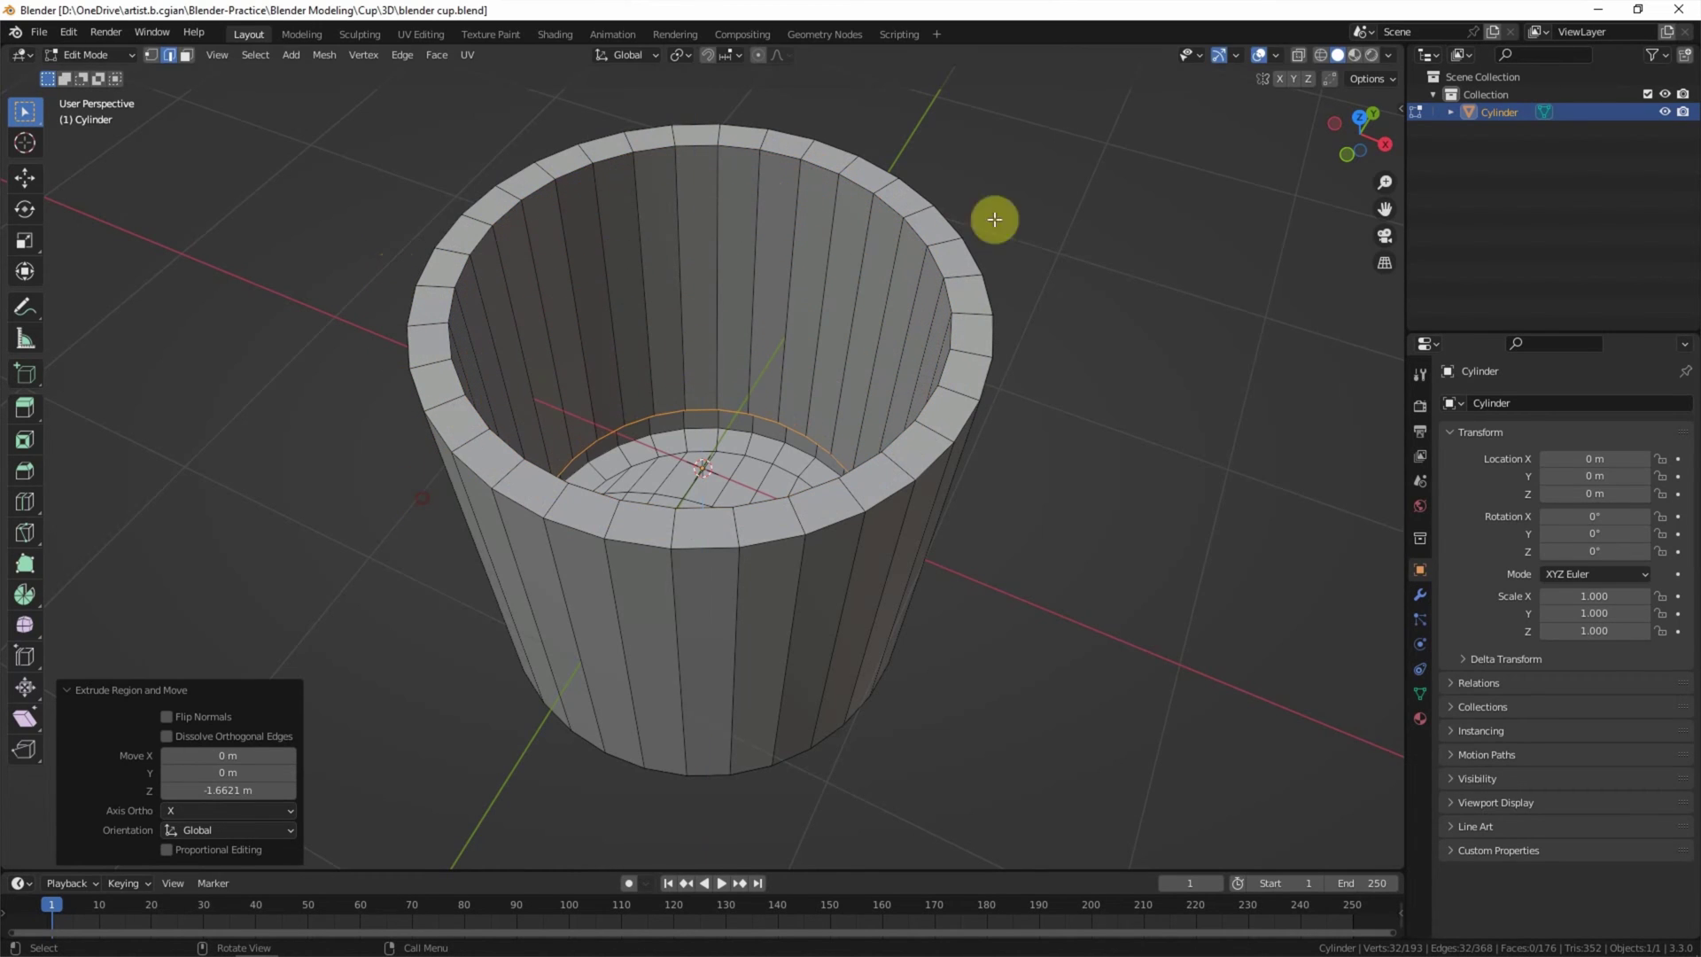
click(1343, 164)
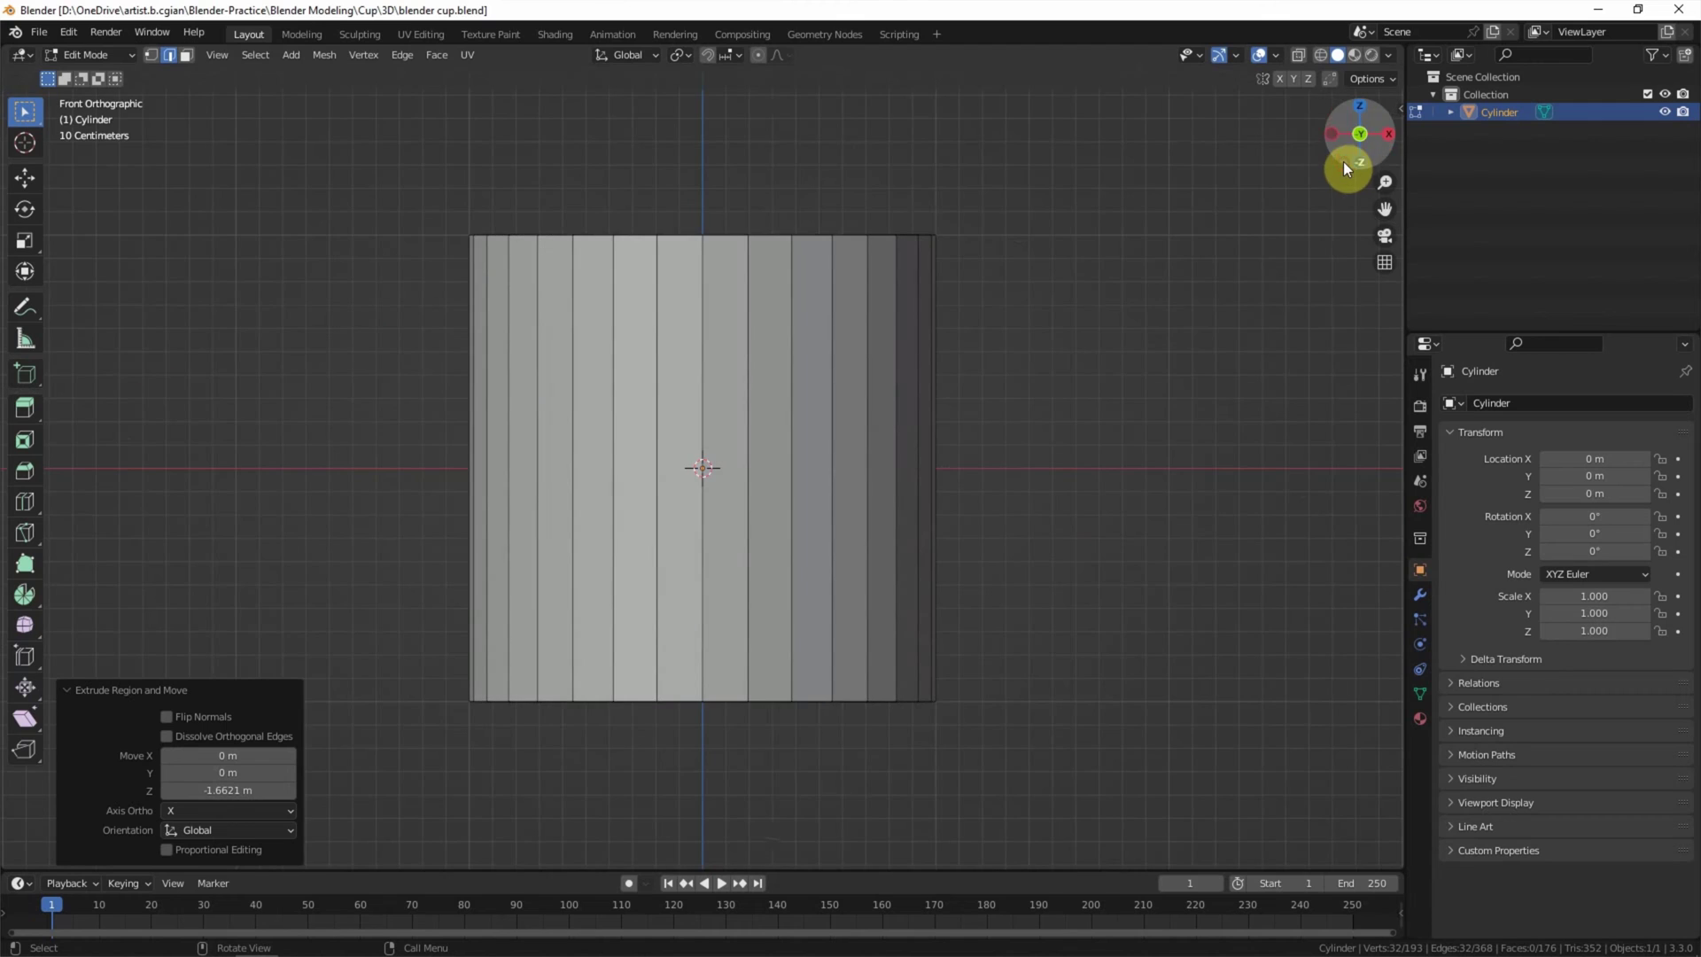
- Move the inner wall's bottom loop to a new height using wireframe view
click(1315, 55)
scroll(1044, 381, up, 1)
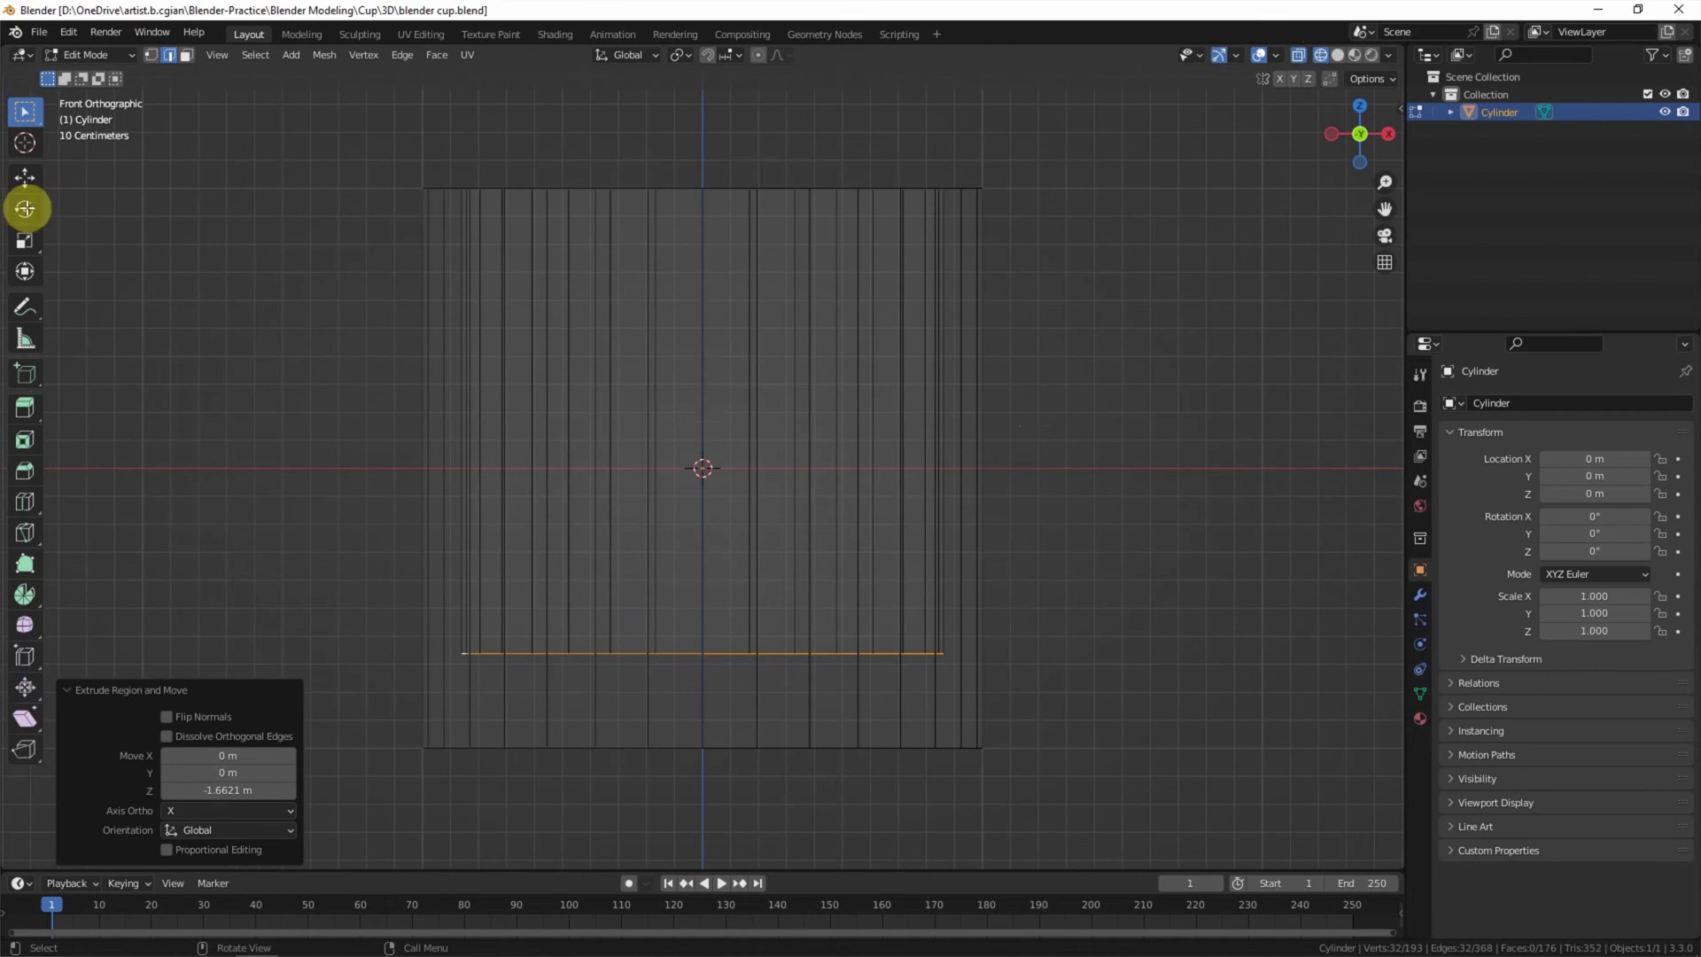
click(23, 181)
key(g)
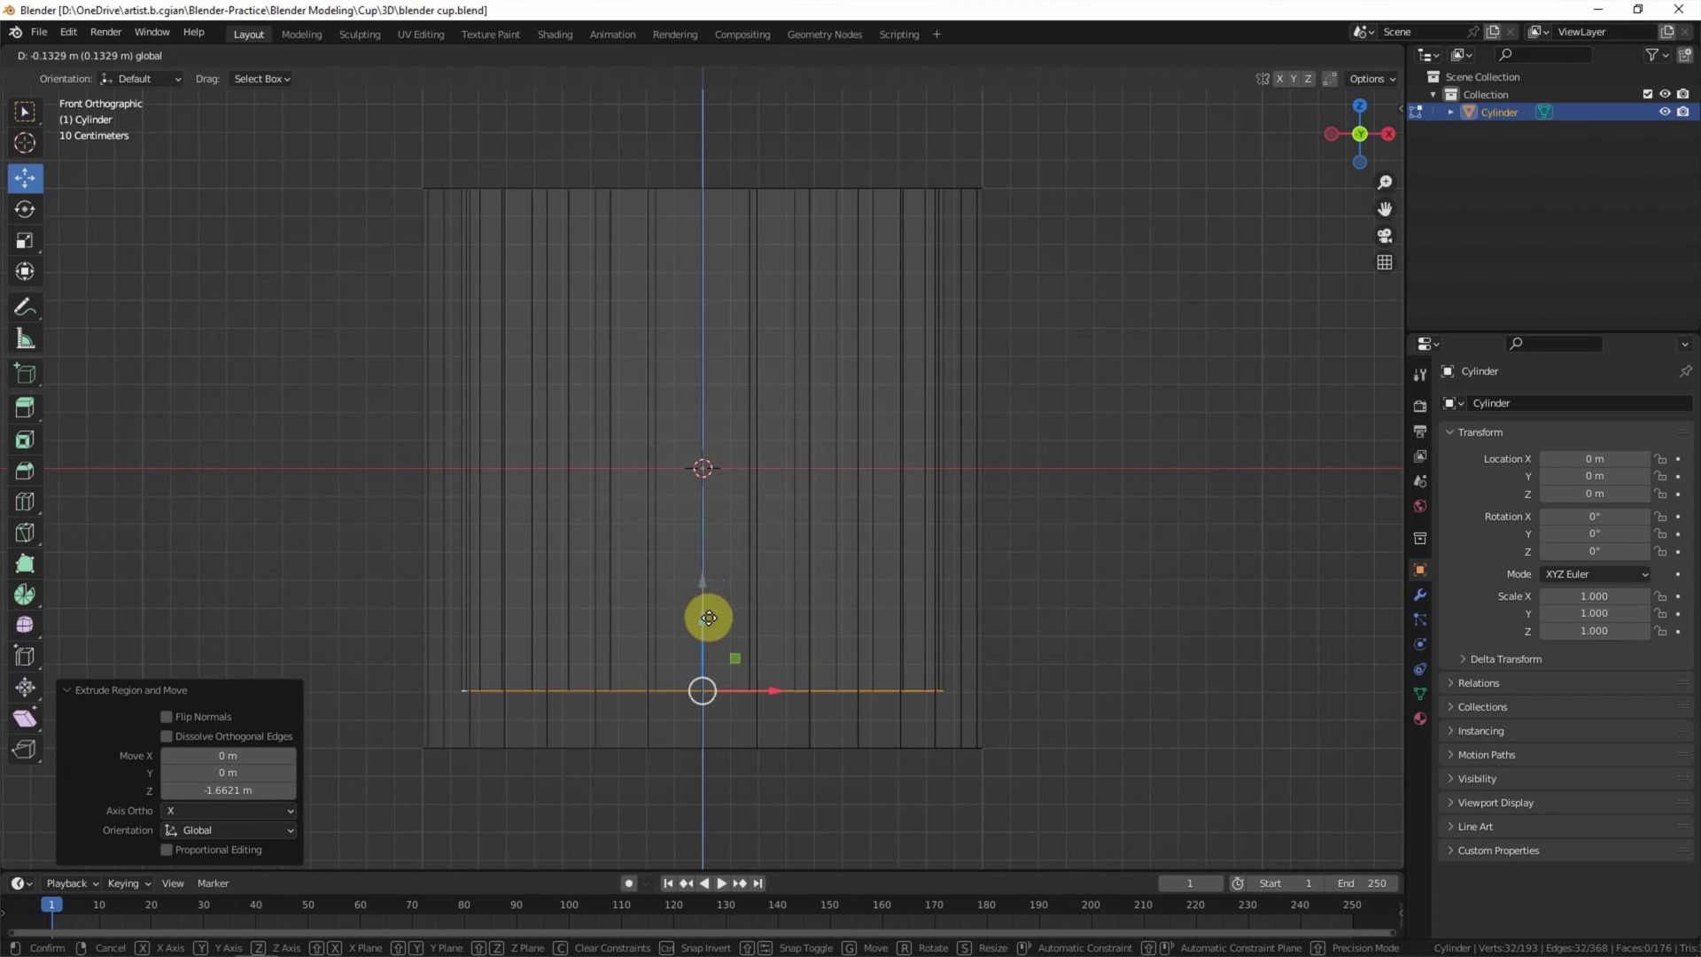
click(708, 619)
middle_drag(867, 579, 838, 630)
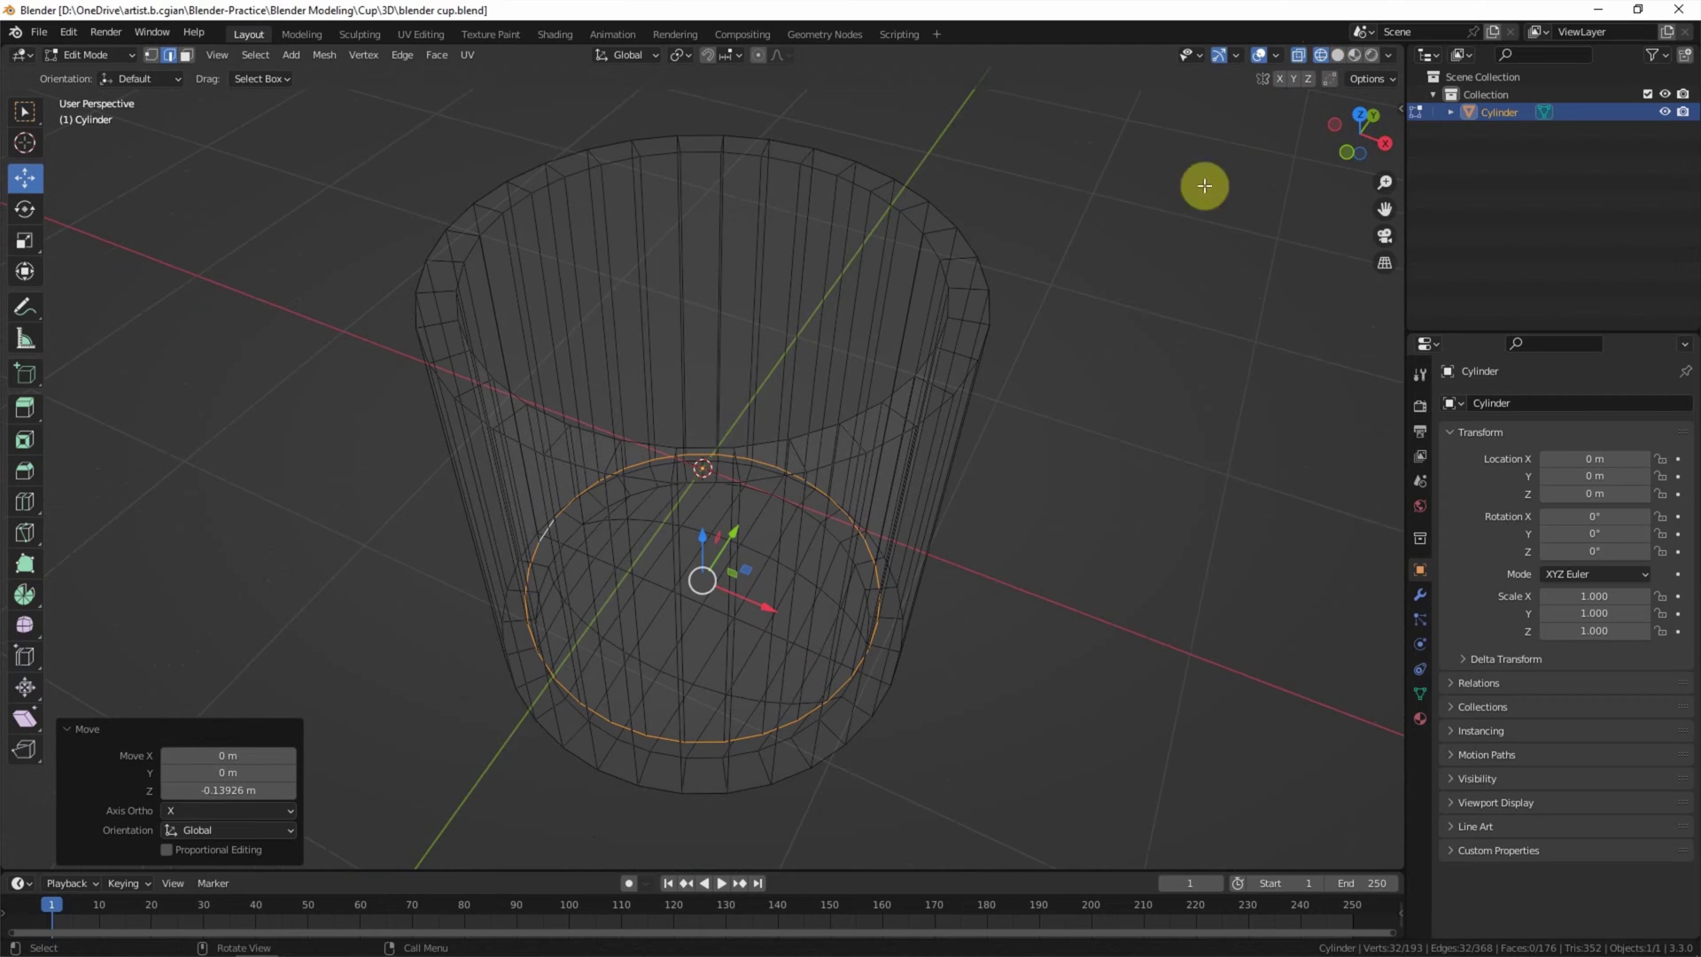
click(1338, 55)
middle_drag(1131, 392, 1129, 433)
- Extrude and scale the inner bottom loop inward, then grid-fill the opening
key(e)
key(s)
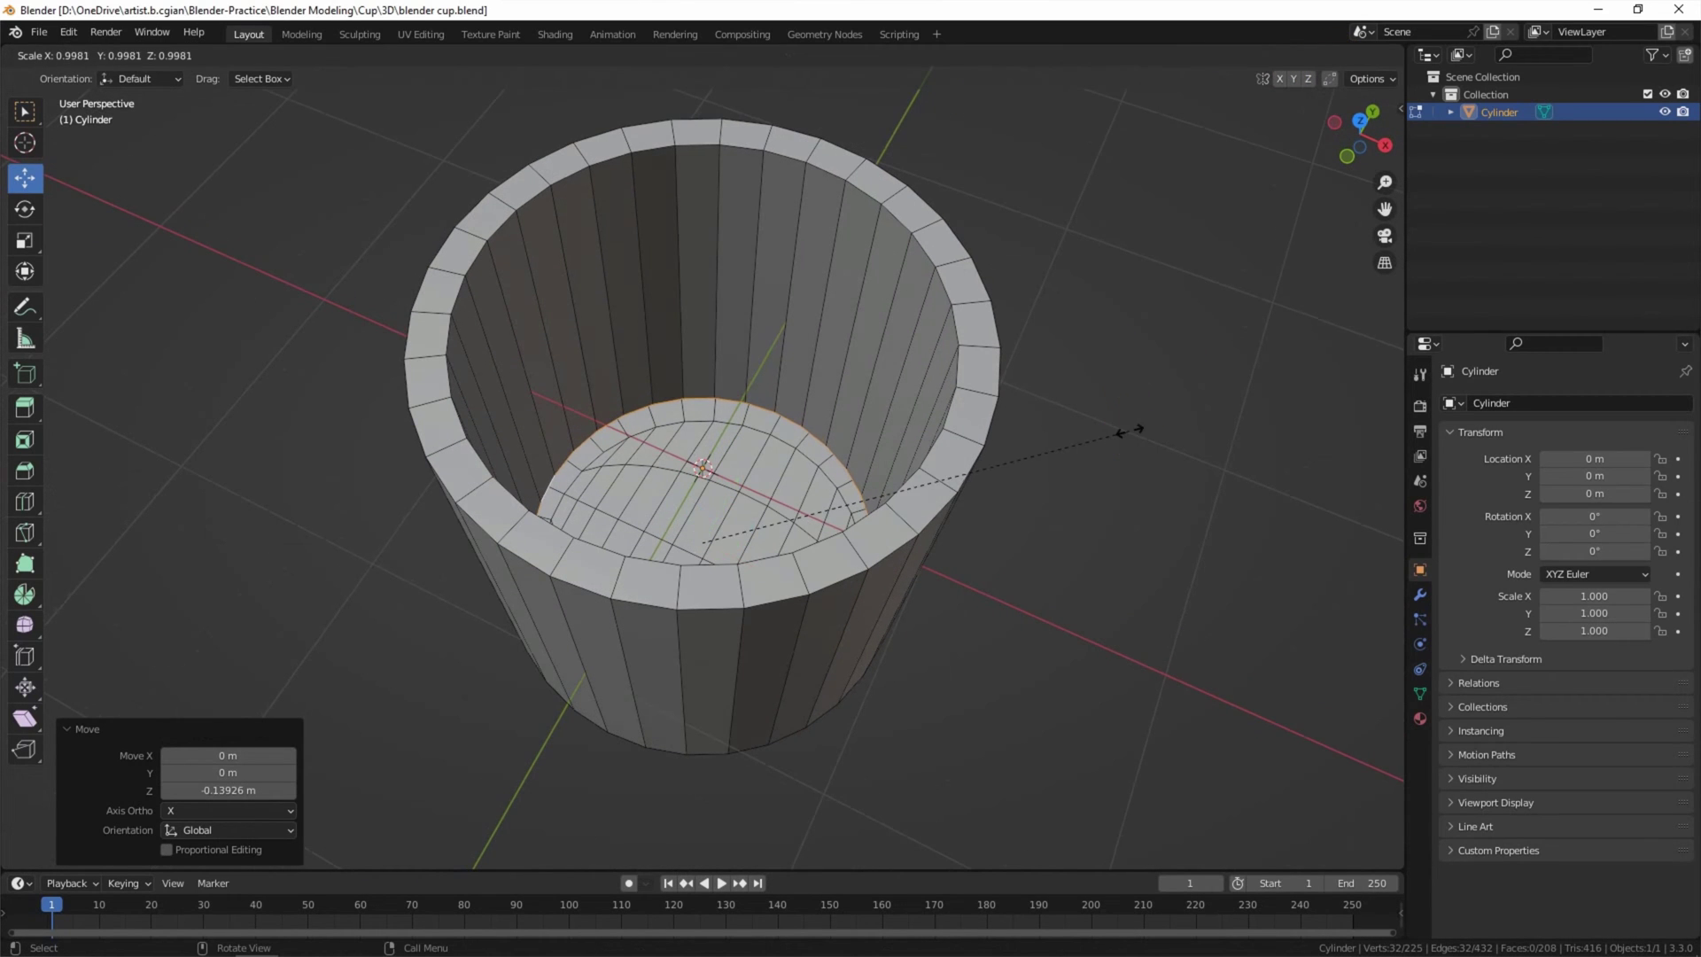
click(1077, 449)
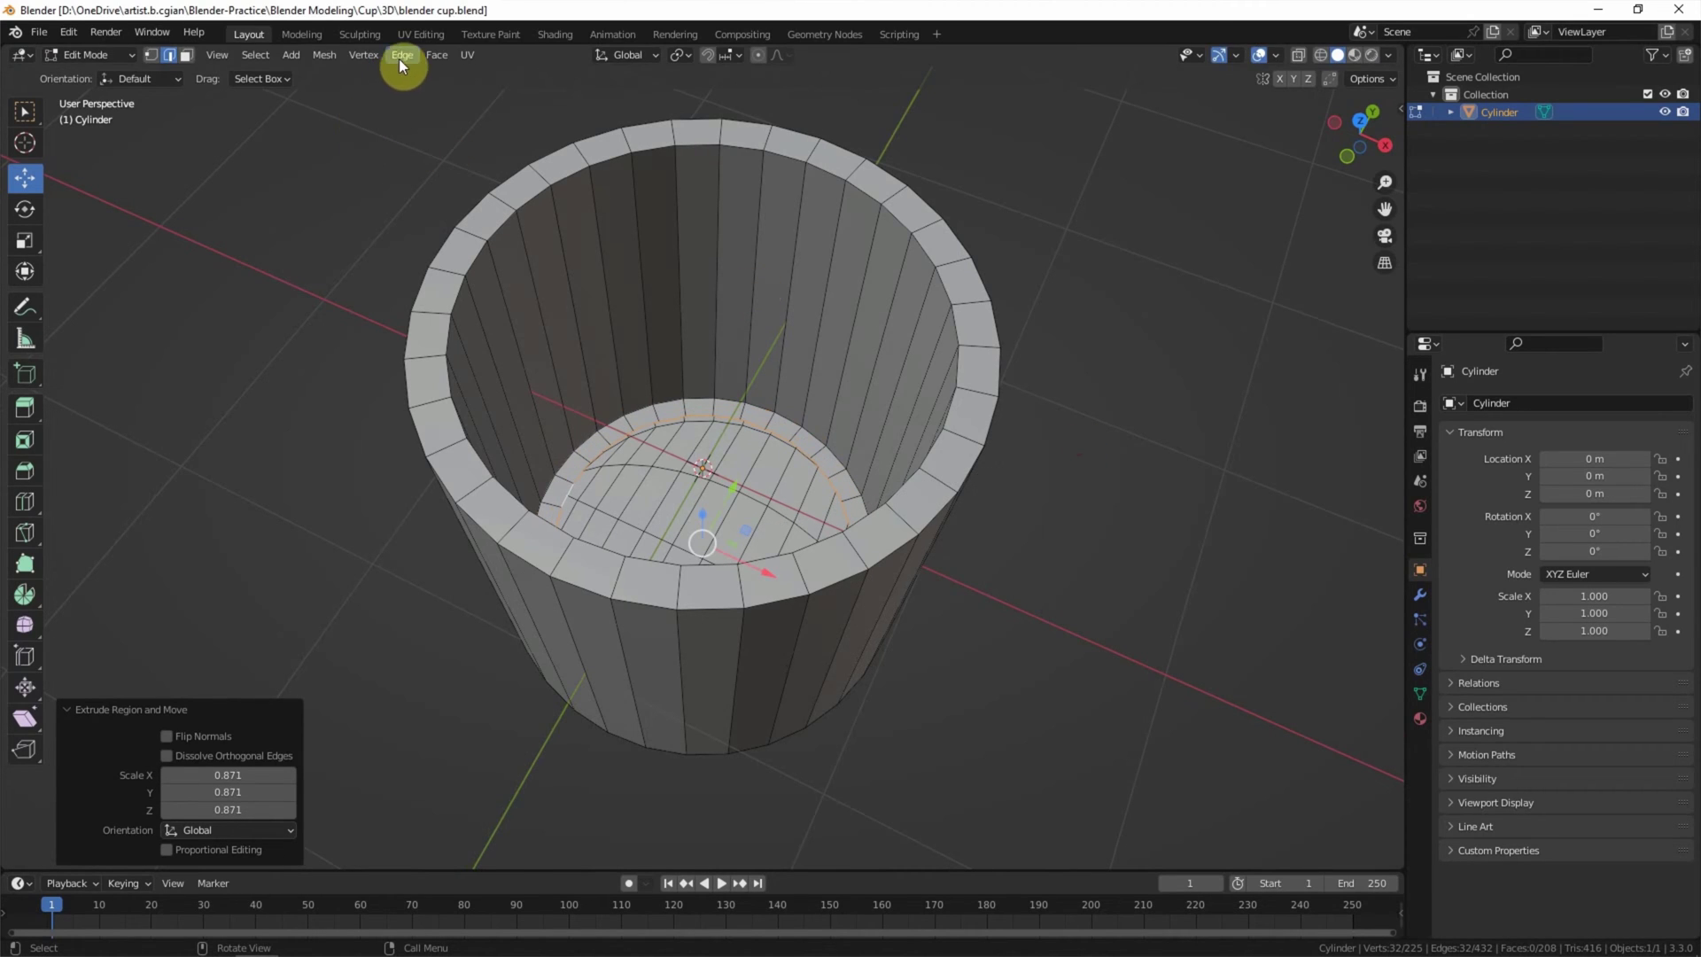
click(436, 55)
click(478, 266)
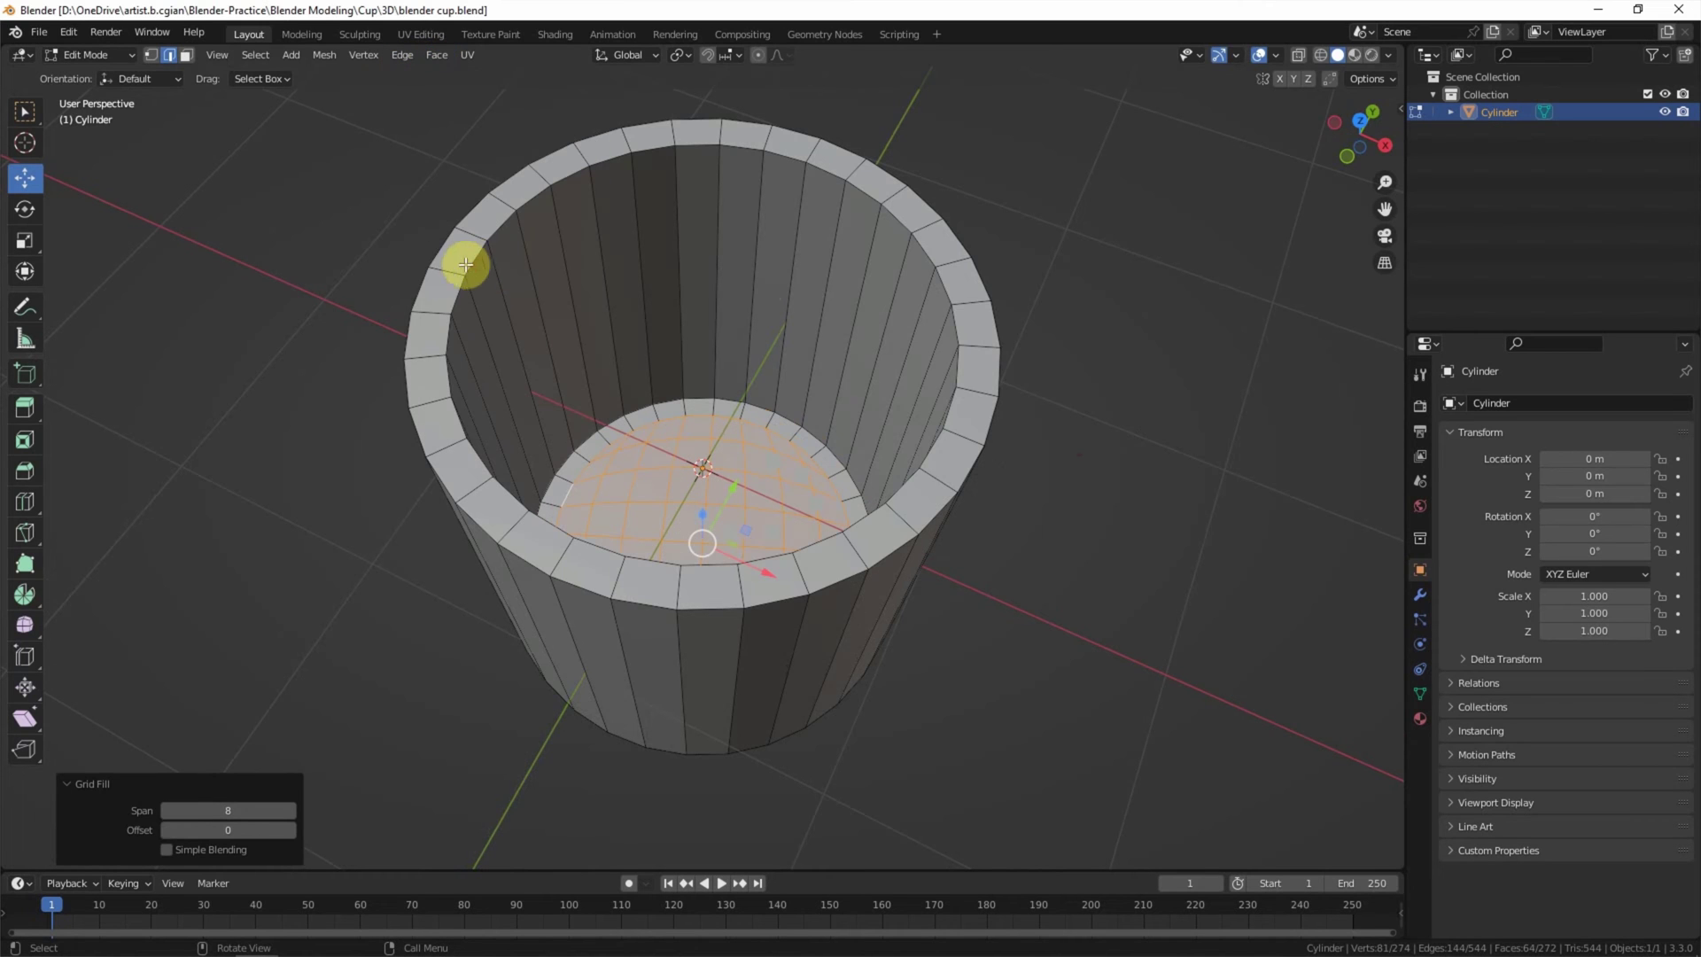
drag(1352, 119, 1291, 231)
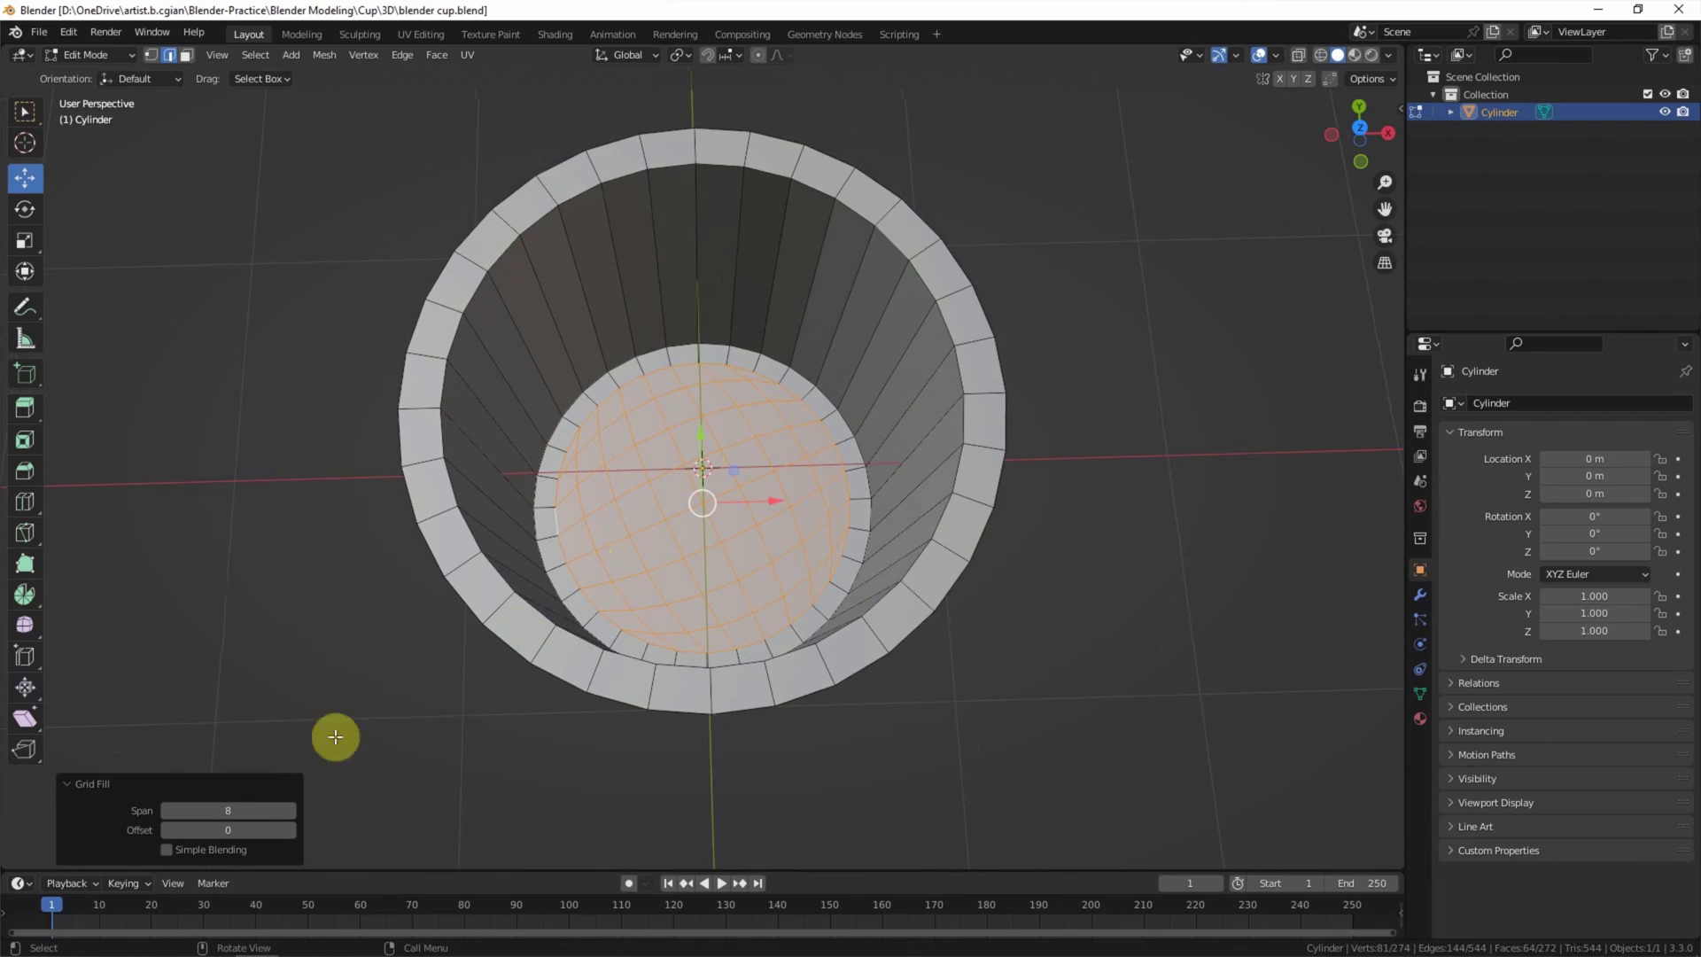
- Set the inner floor's grid fill span to 4 and offset to 4
click(204, 811)
text(4)
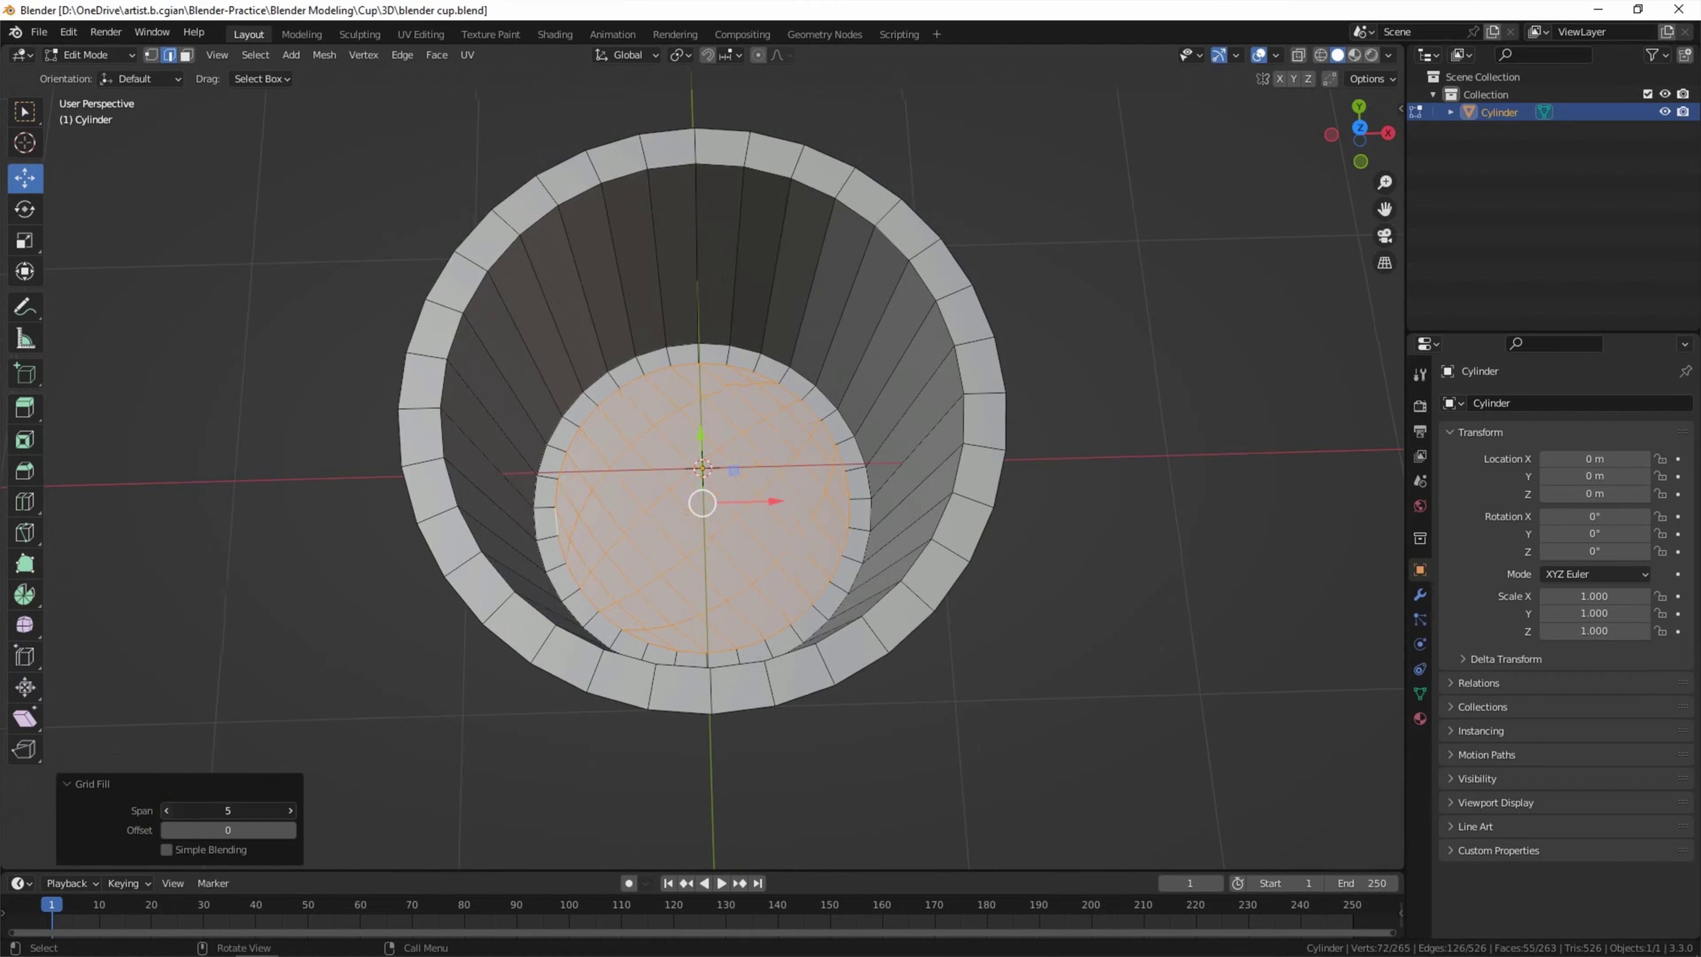
key(Return)
click(293, 831)
click(293, 830)
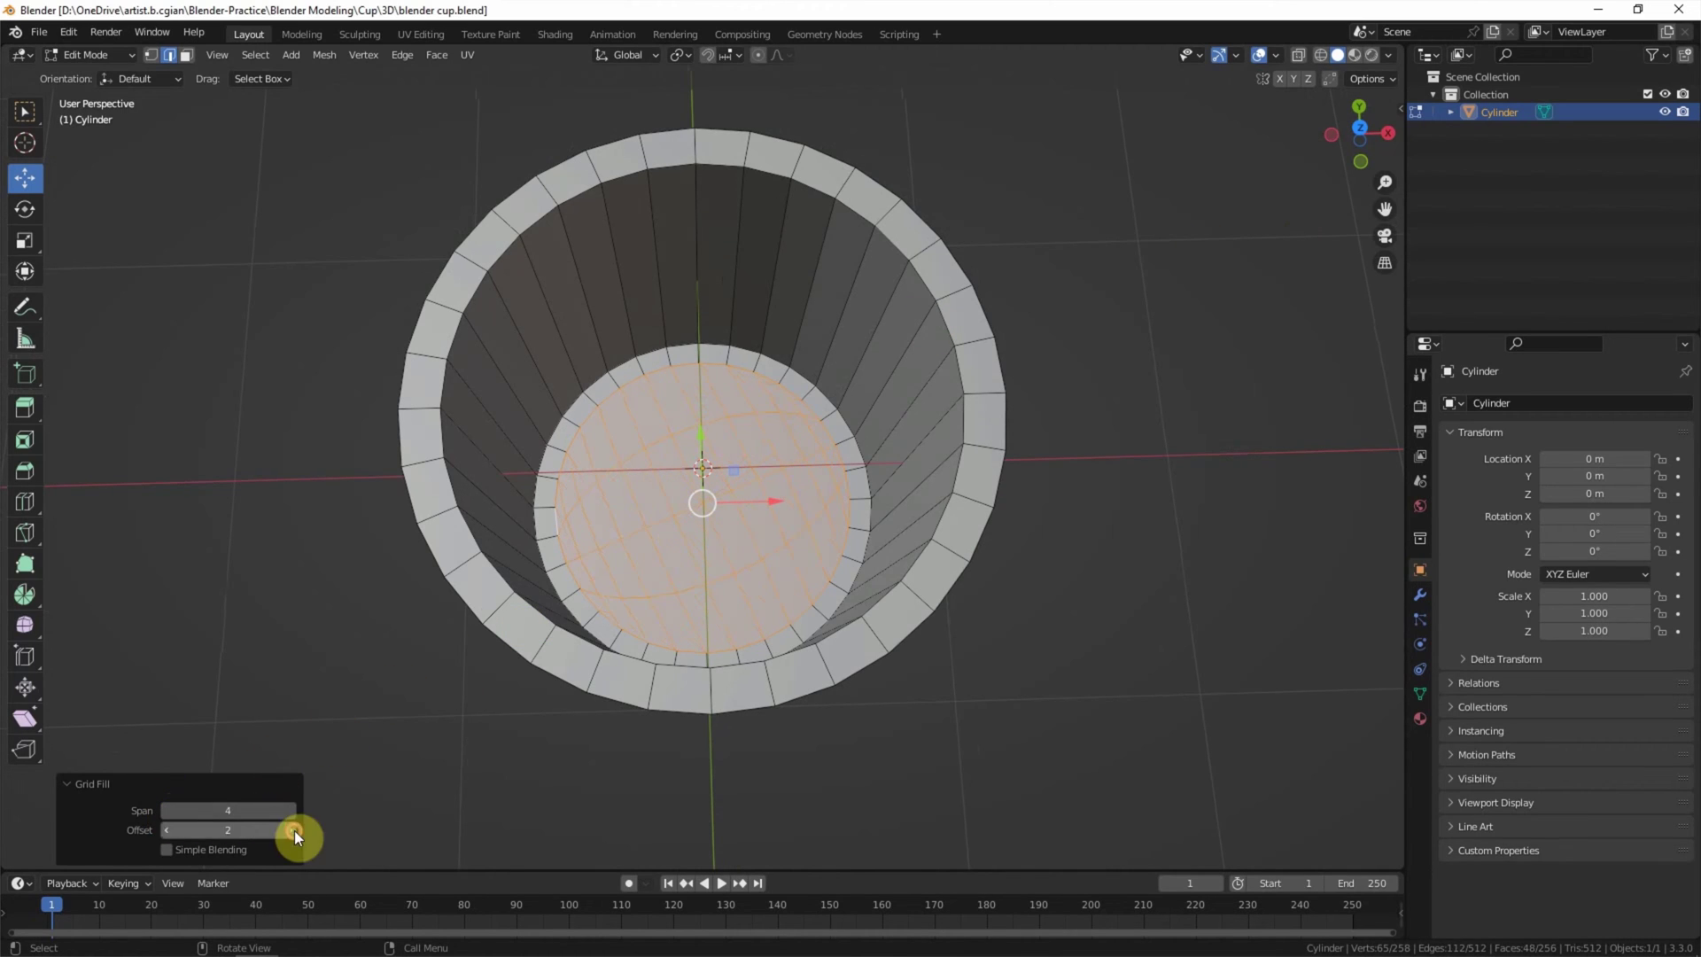
click(295, 831)
click(371, 705)
middle_drag(497, 706, 434, 562)
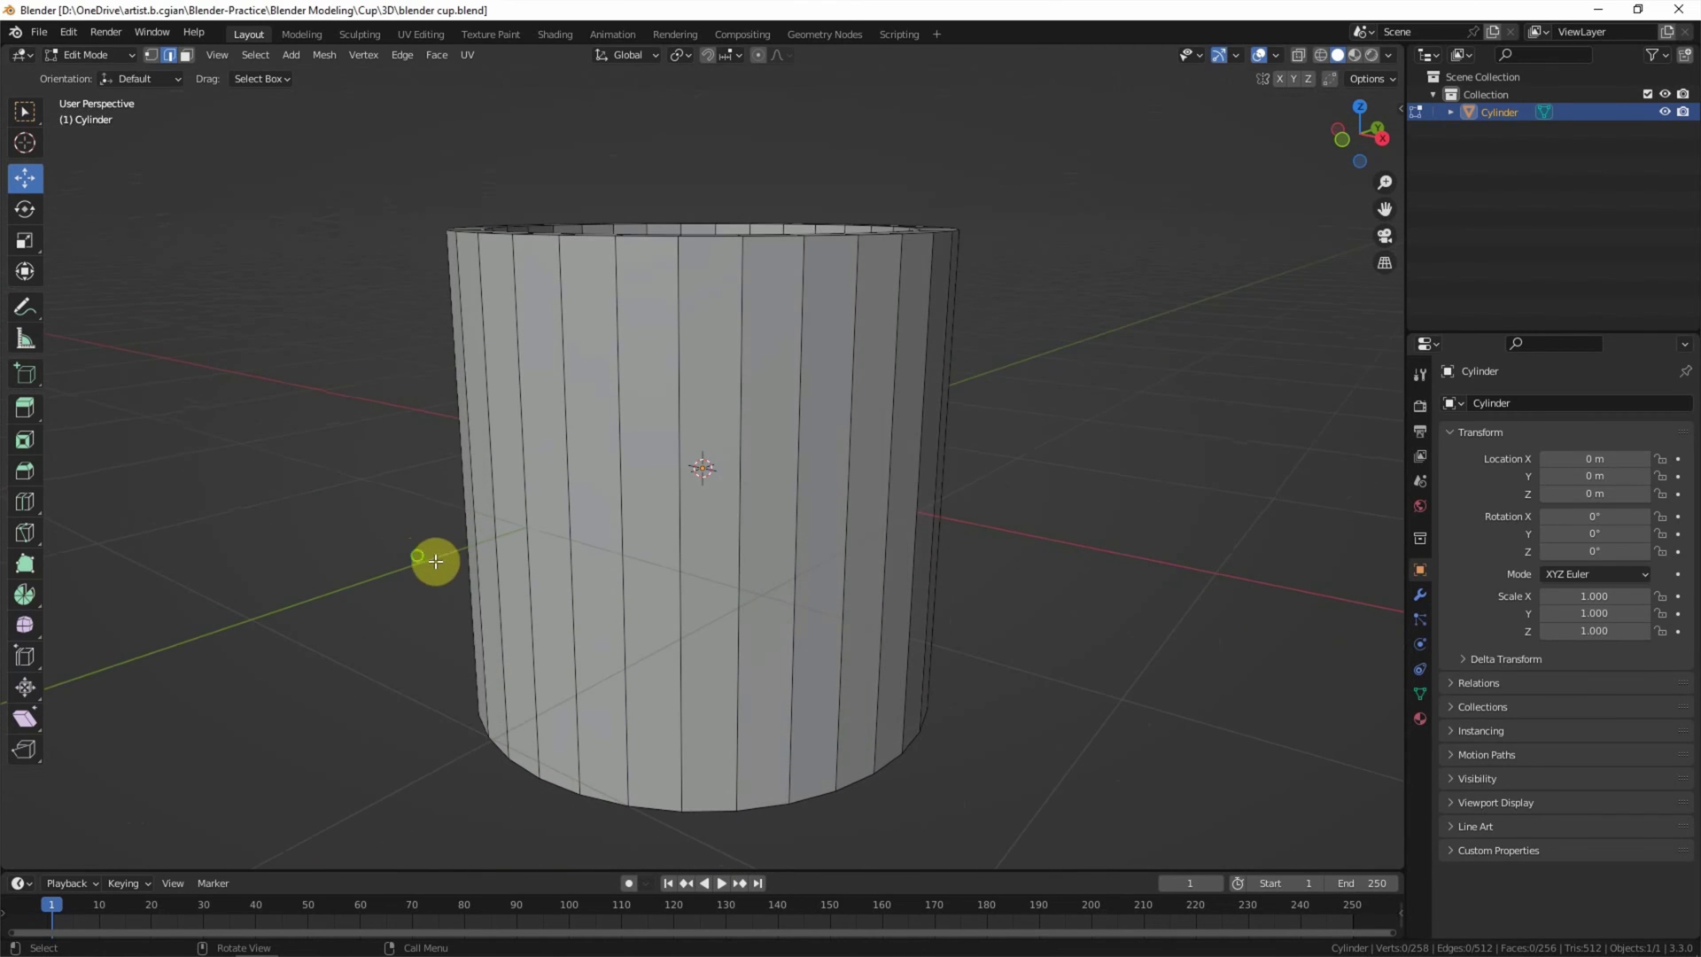
- In front view, add four horizontal loop cuts, sliding the lowest to factor 0.458
click(1343, 141)
shift+middle_drag(1090, 353, 1010, 368)
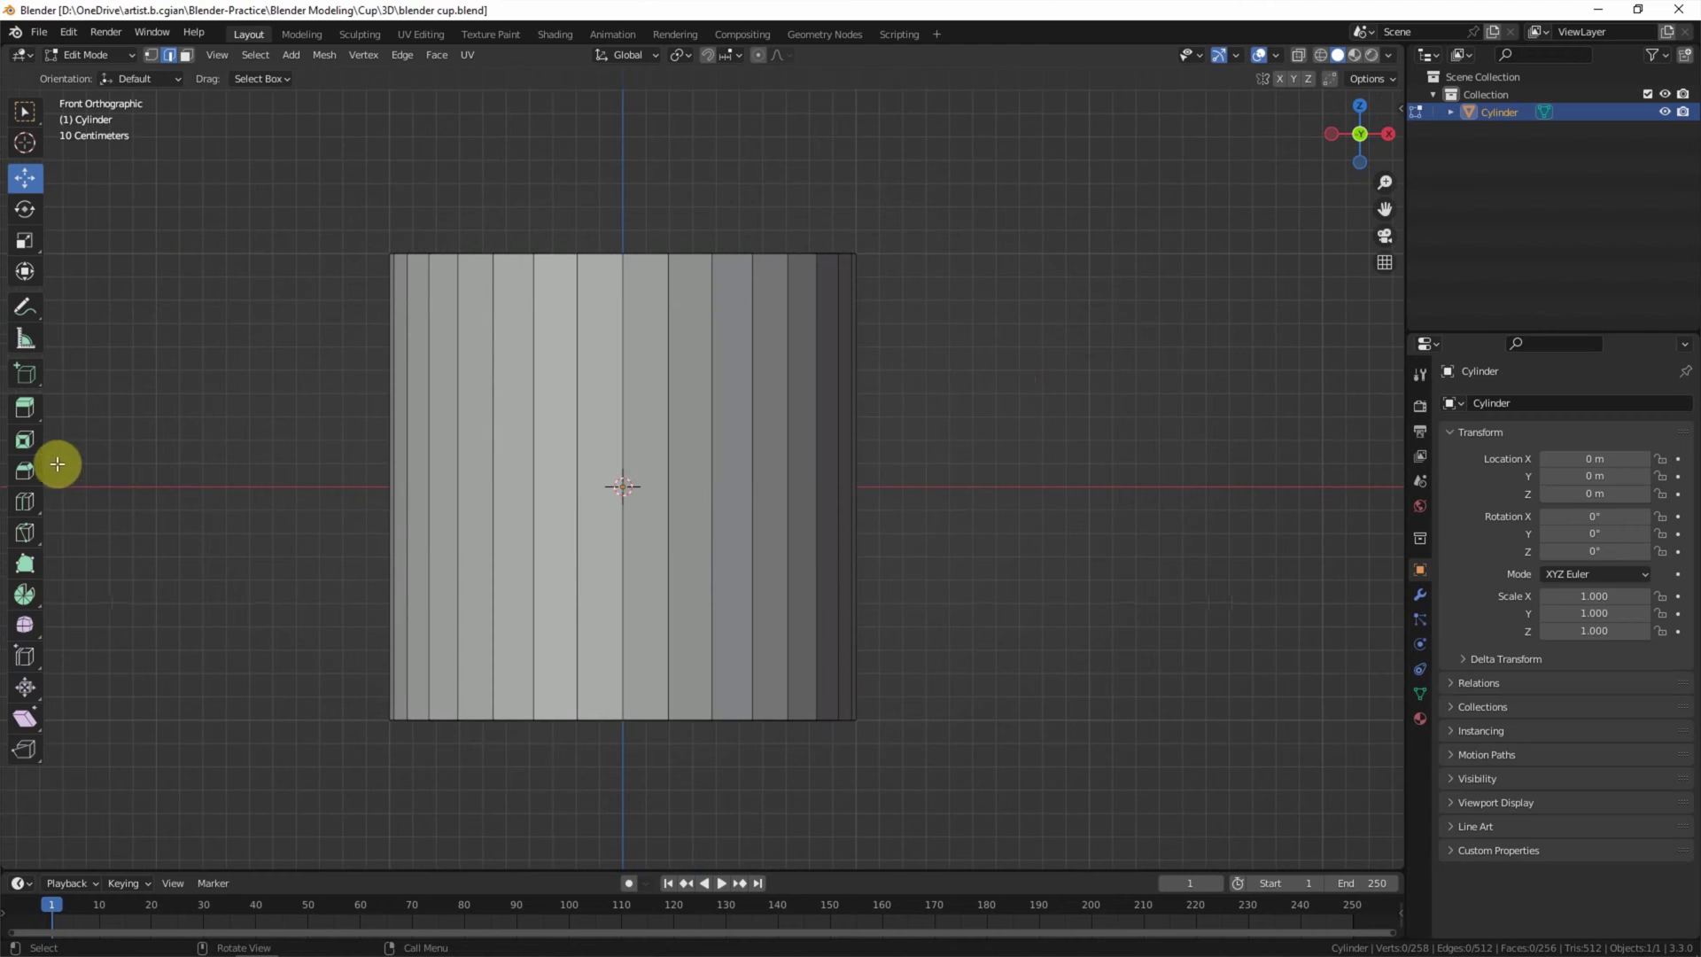
click(27, 503)
drag(833, 363, 828, 251)
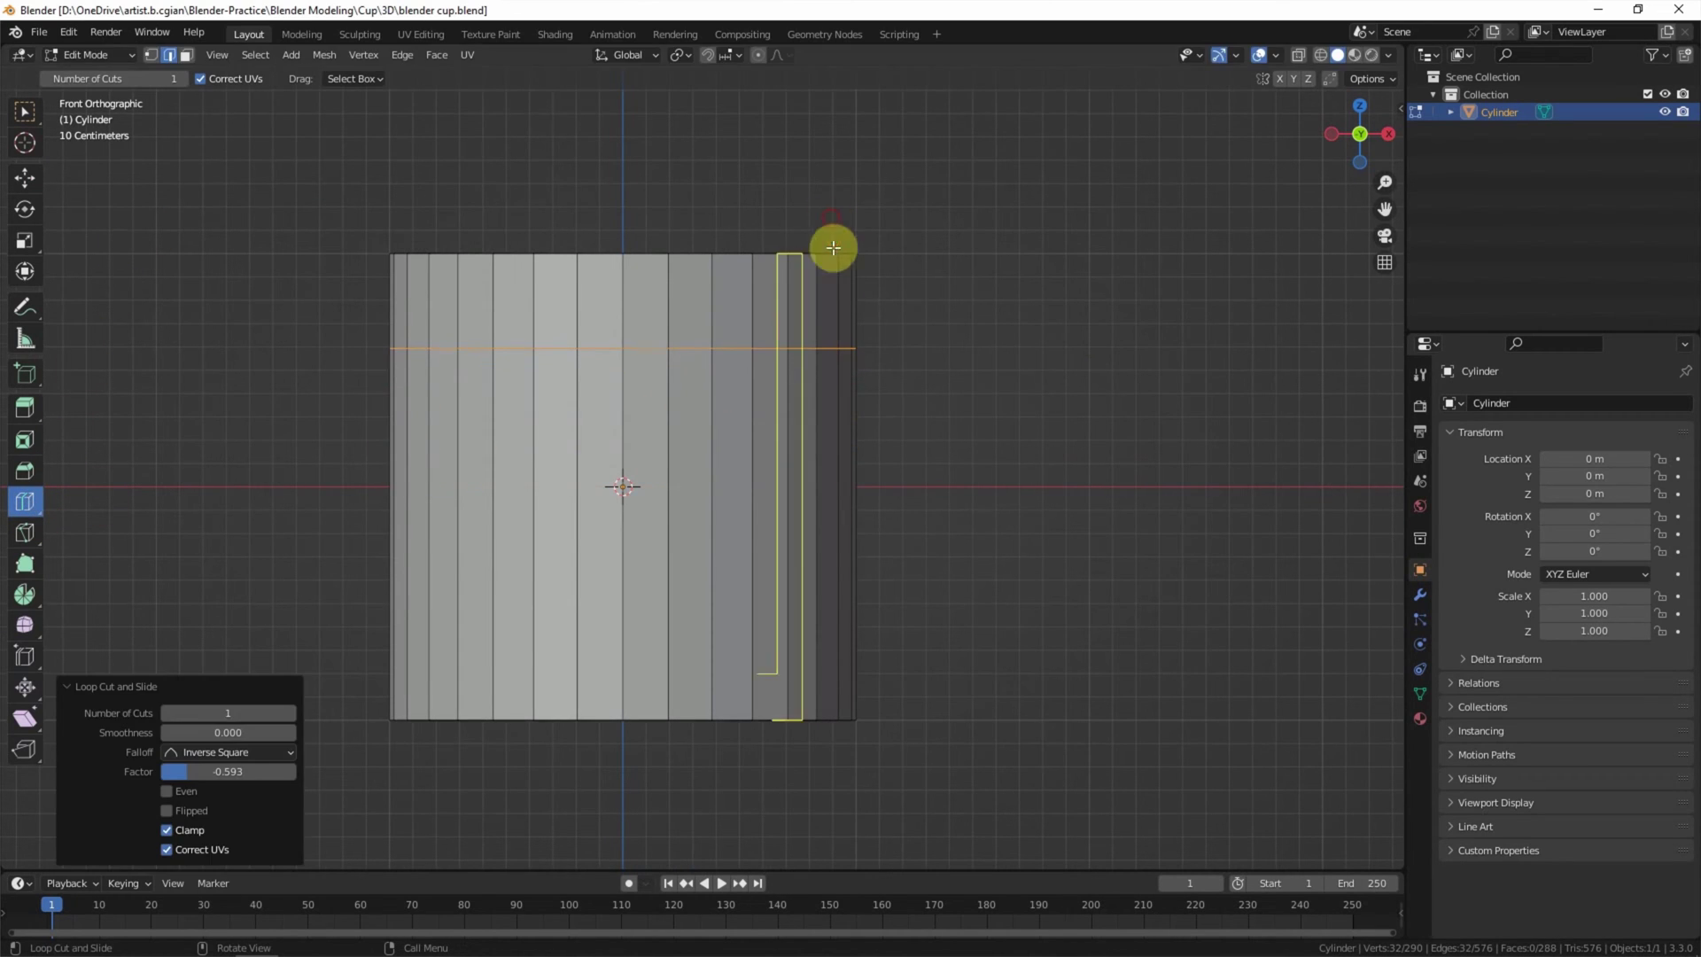
drag(858, 440, 871, 325)
drag(876, 562, 876, 592)
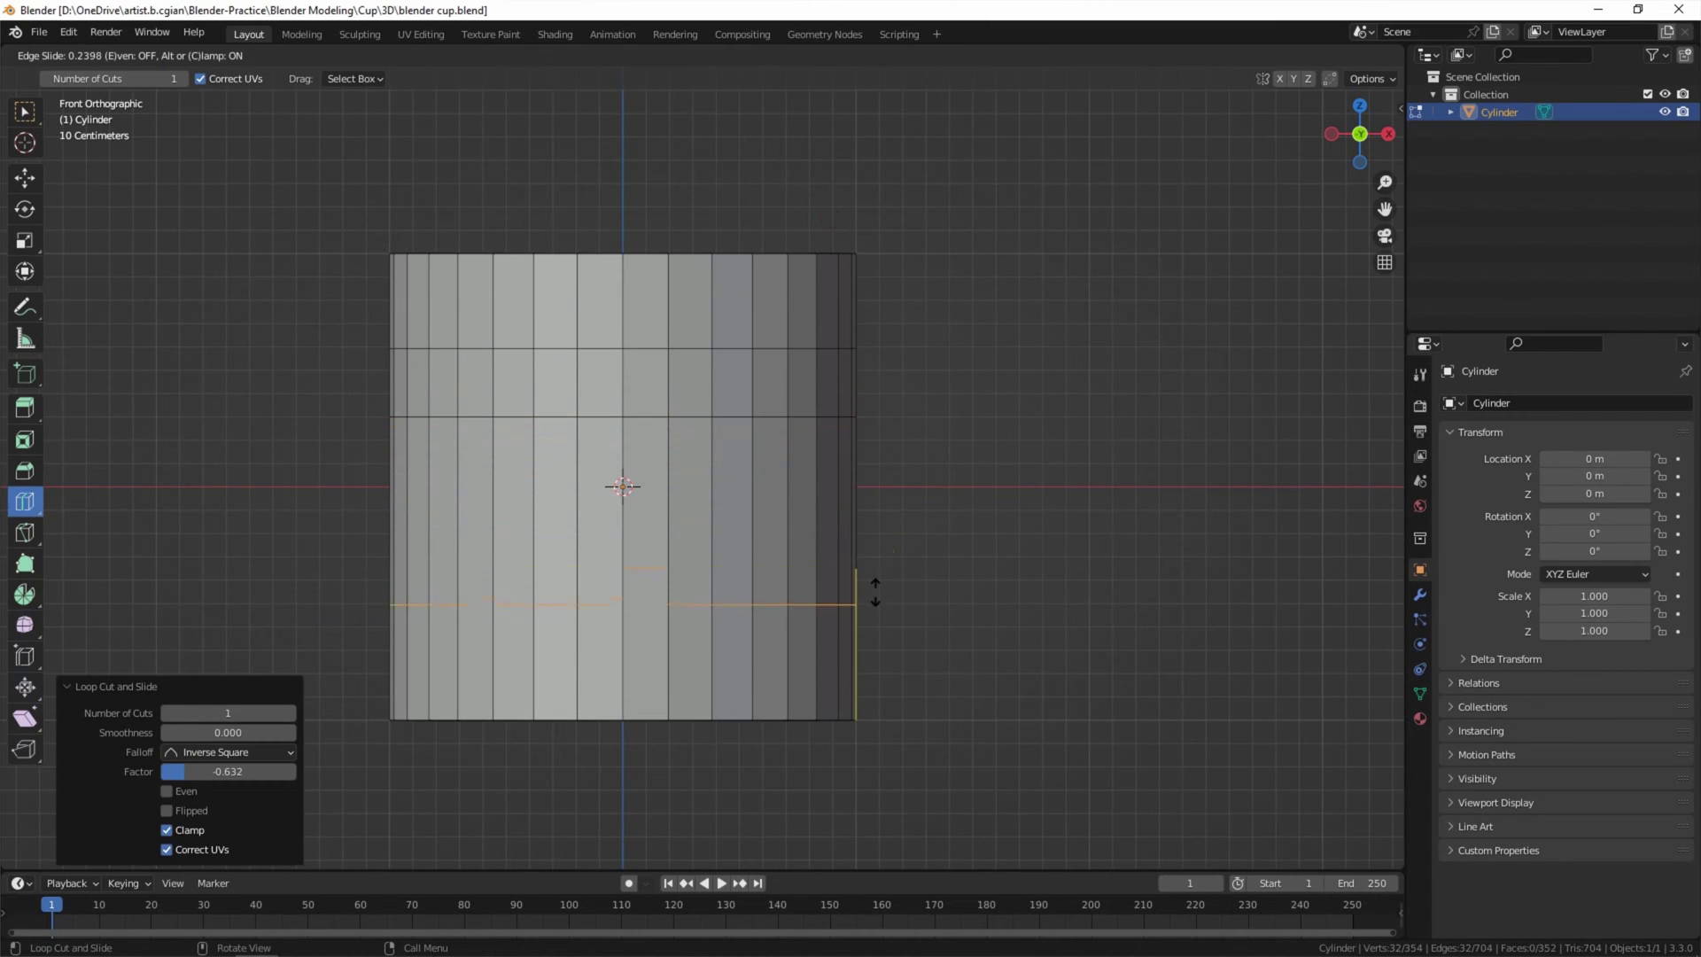
drag(889, 658, 891, 660)
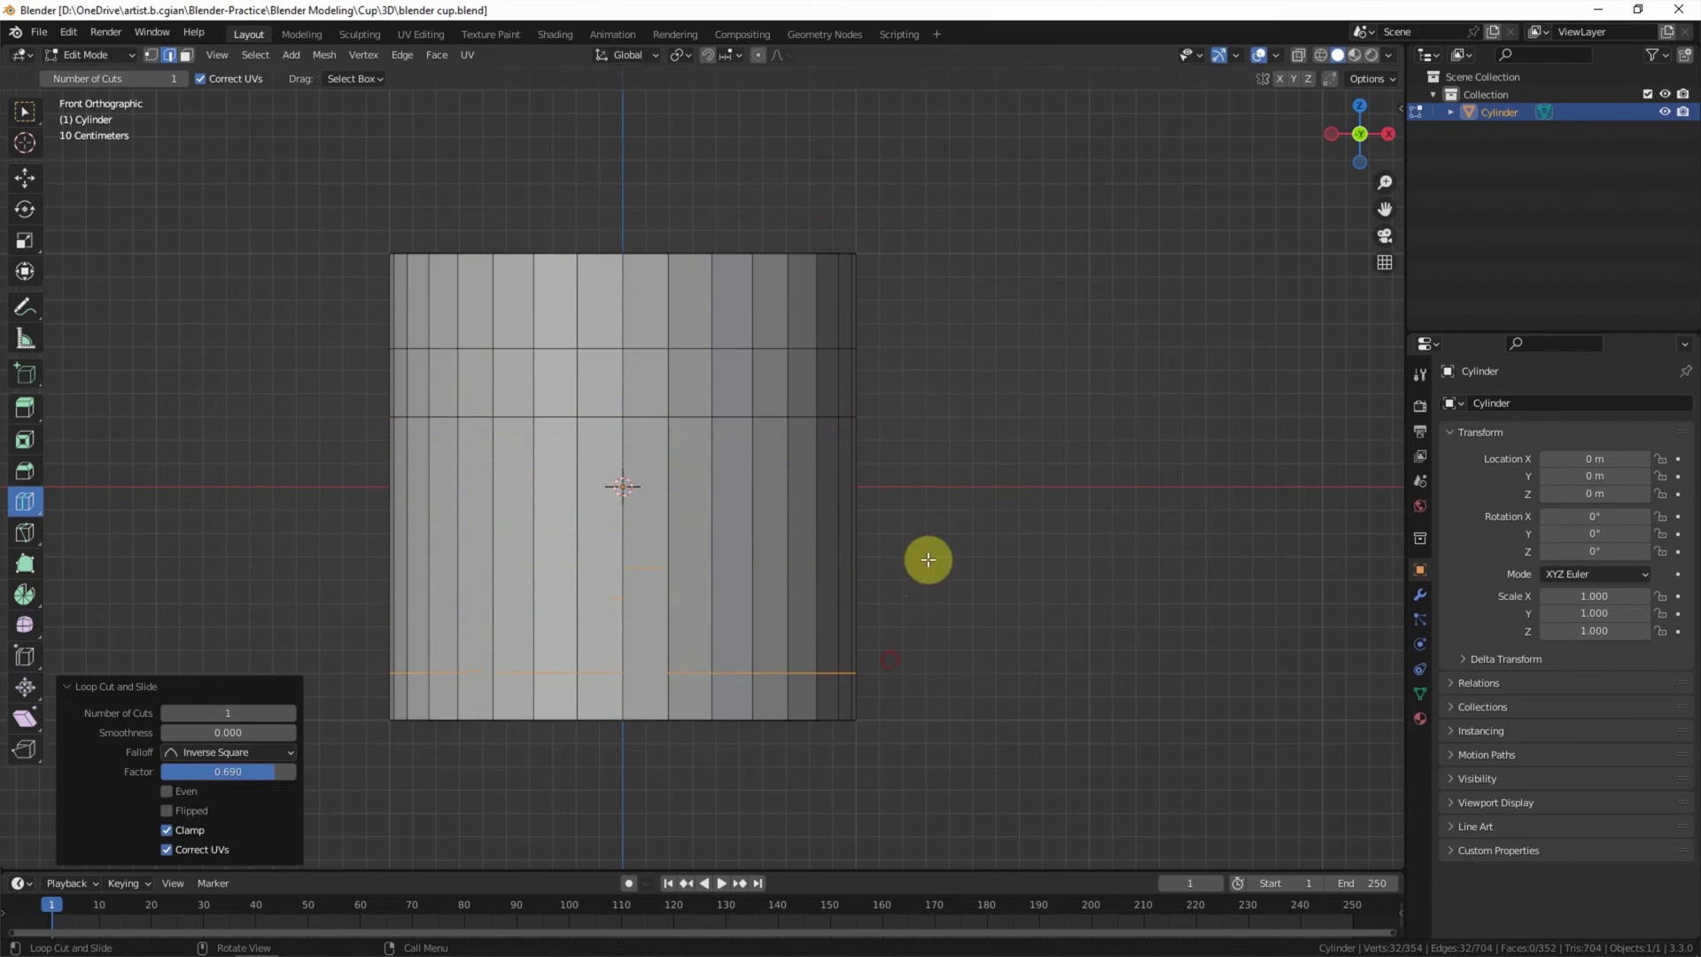
drag(866, 558, 871, 609)
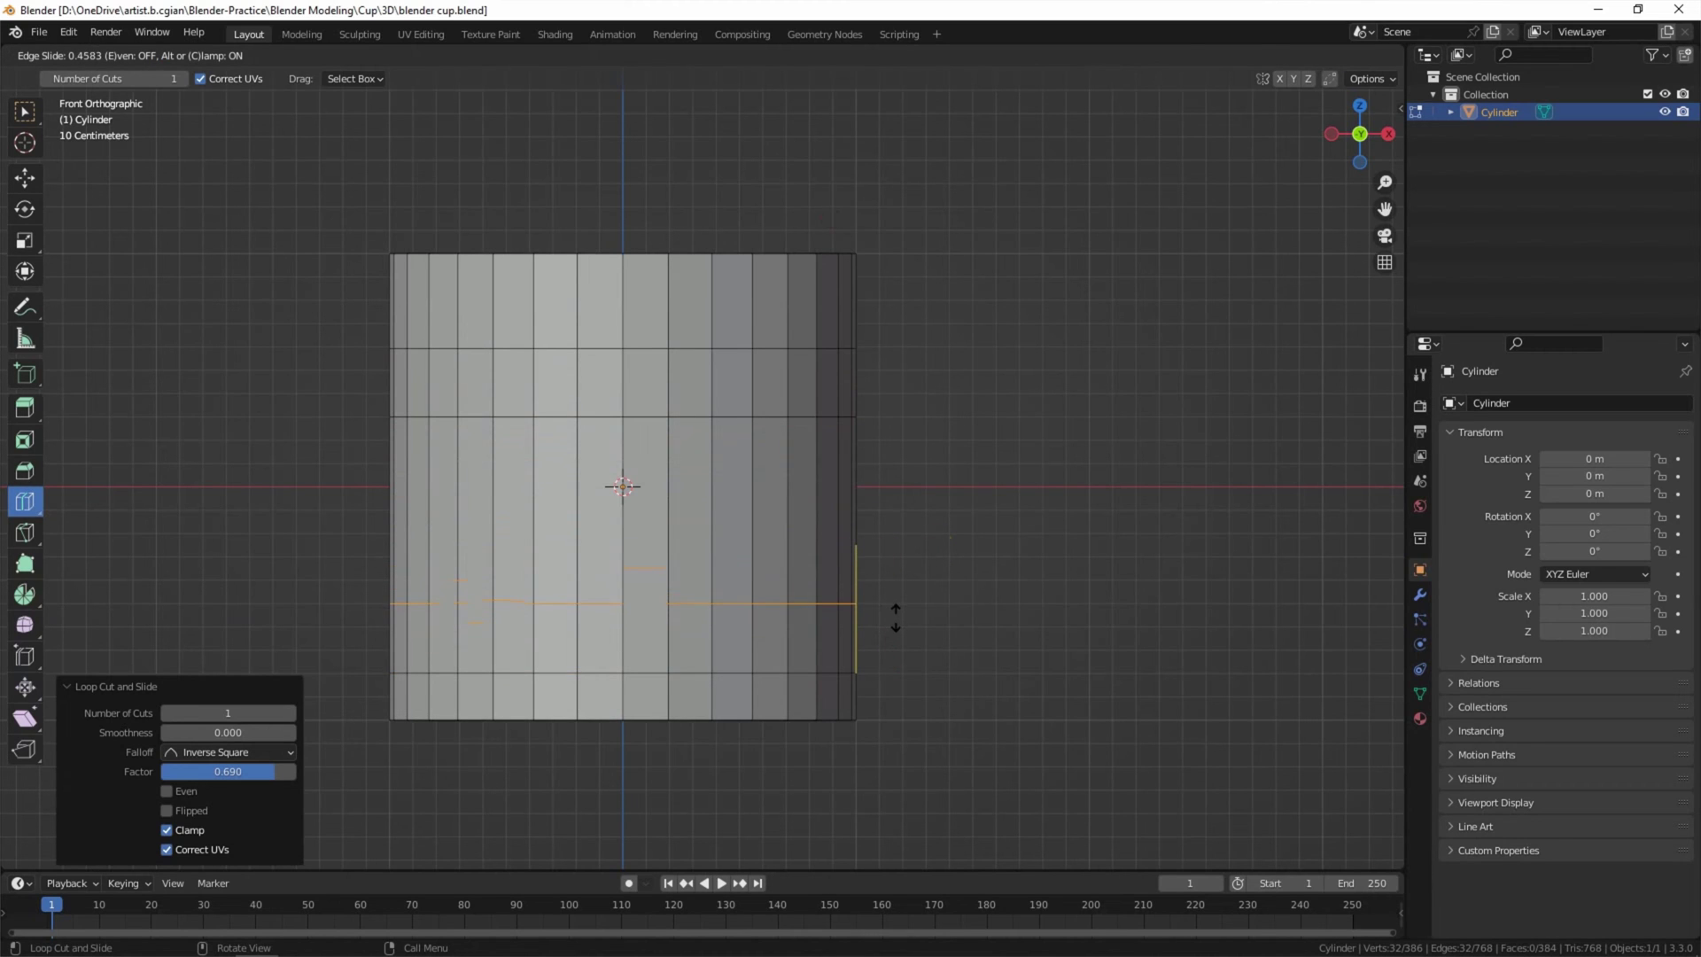
click(895, 618)
middle_drag(1011, 490, 1089, 527)
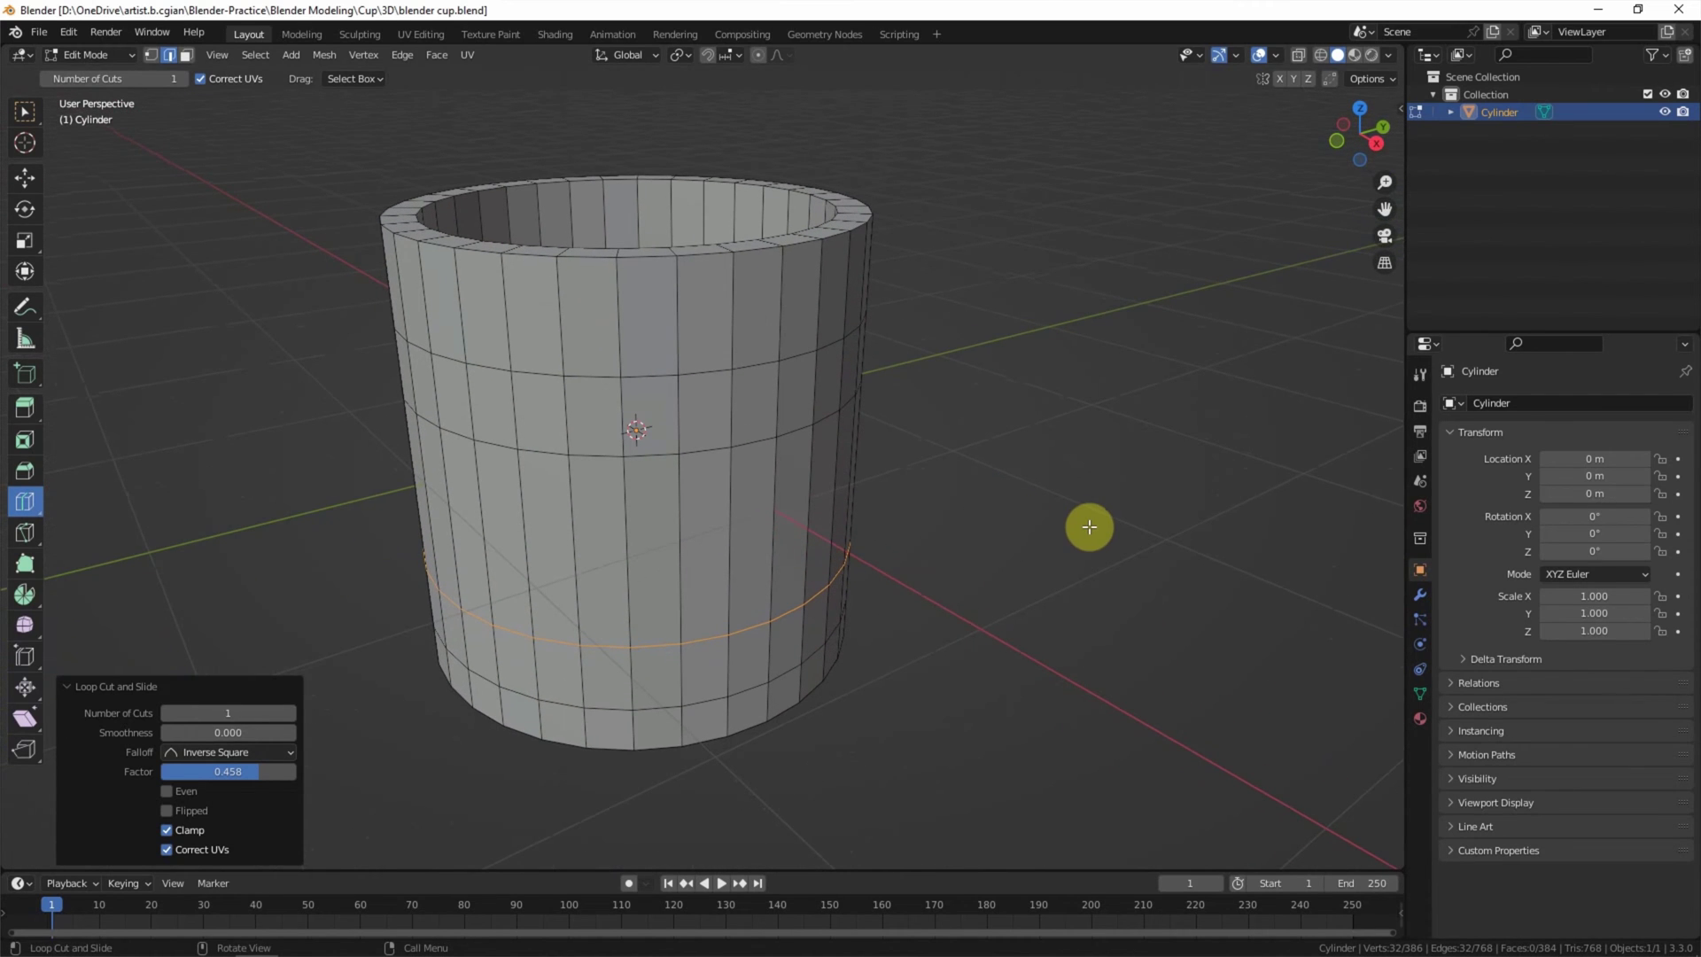
click(25, 111)
- Delete two upper and two lower wall faces to open two holes
click(84, 164)
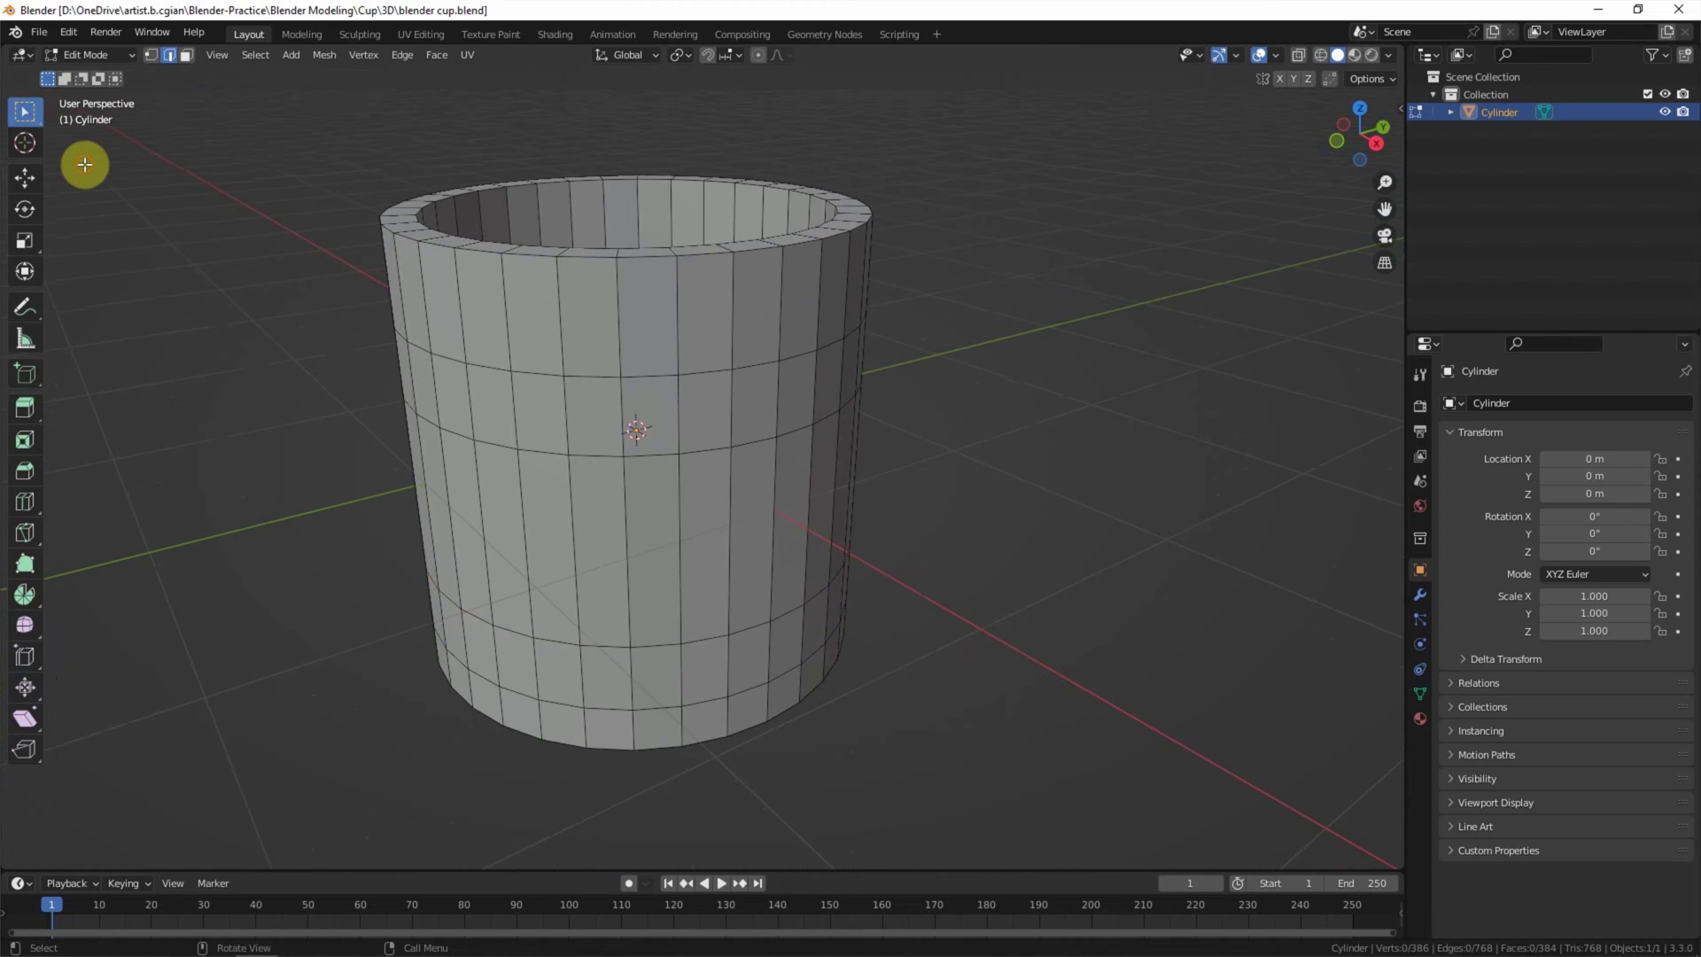
click(185, 55)
click(744, 399)
shift+click(788, 381)
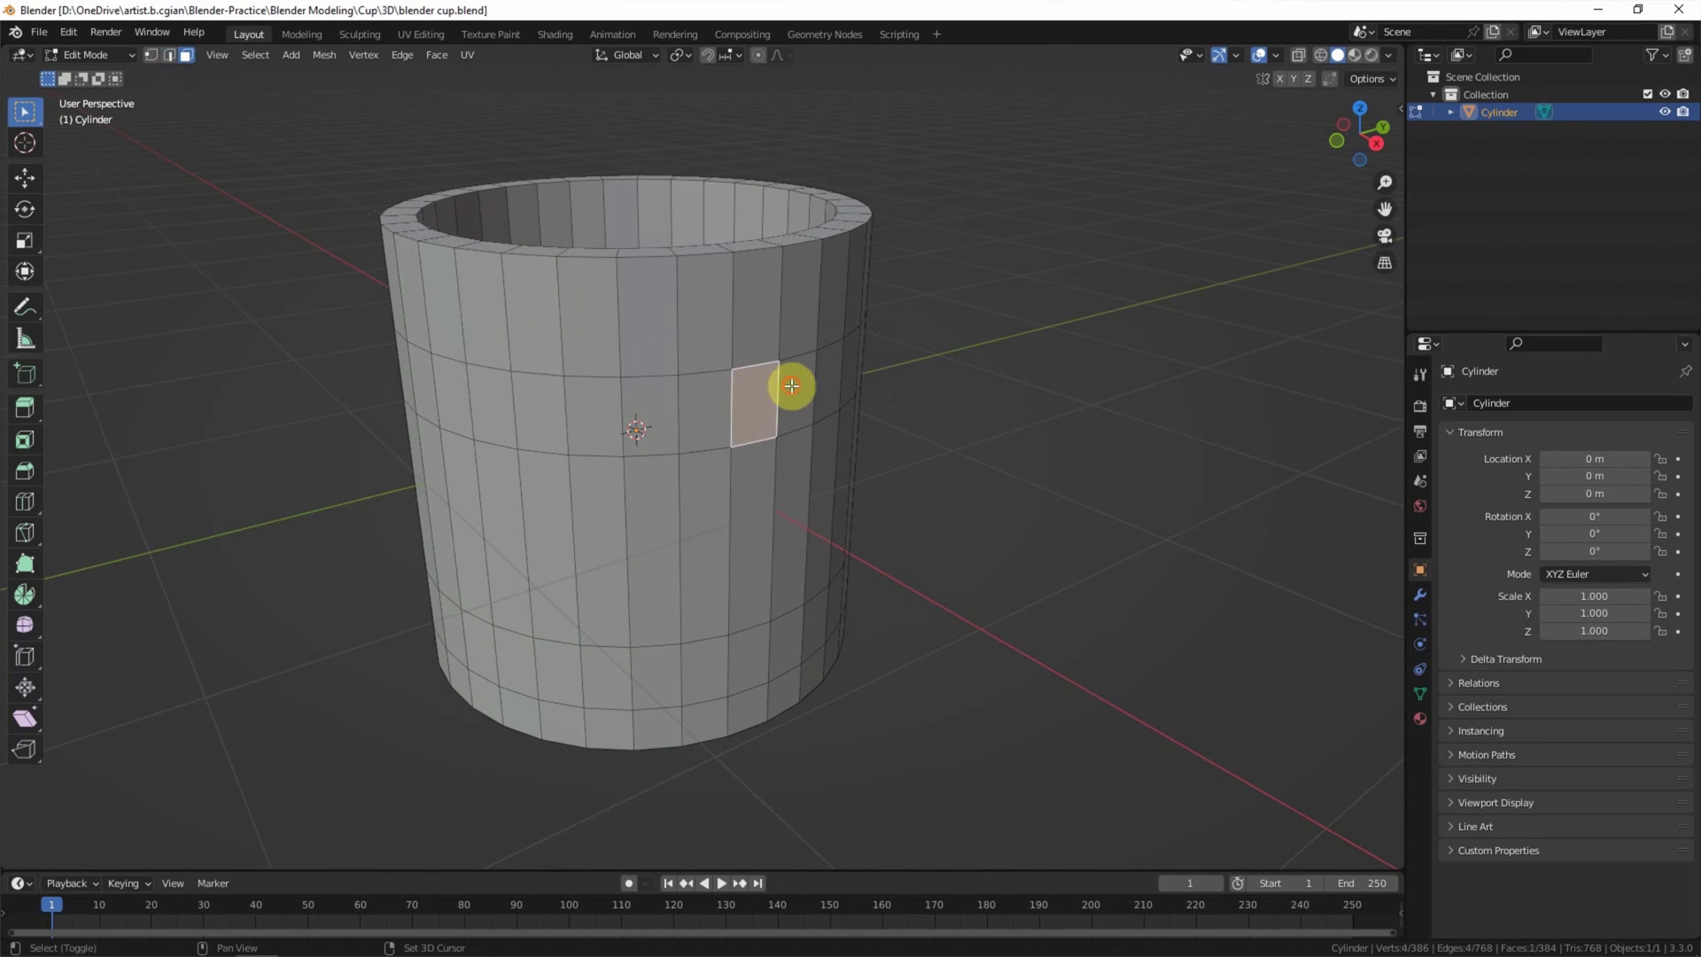
shift+click(749, 646)
shift+click(785, 640)
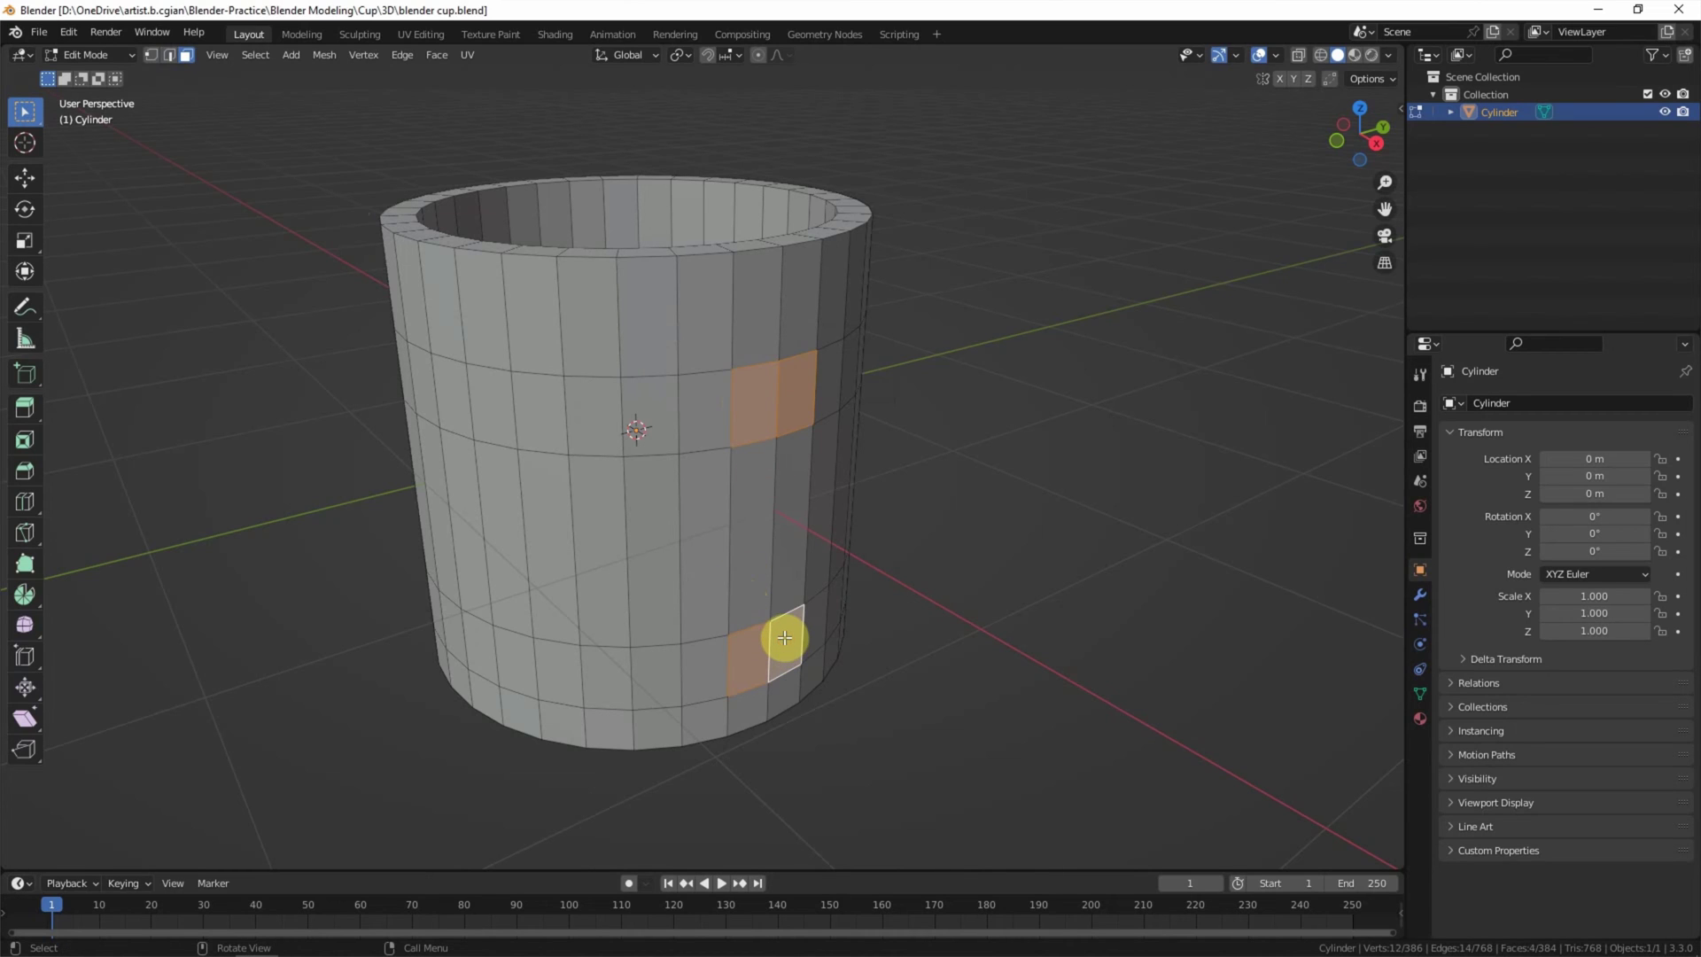
key(x)
click(784, 647)
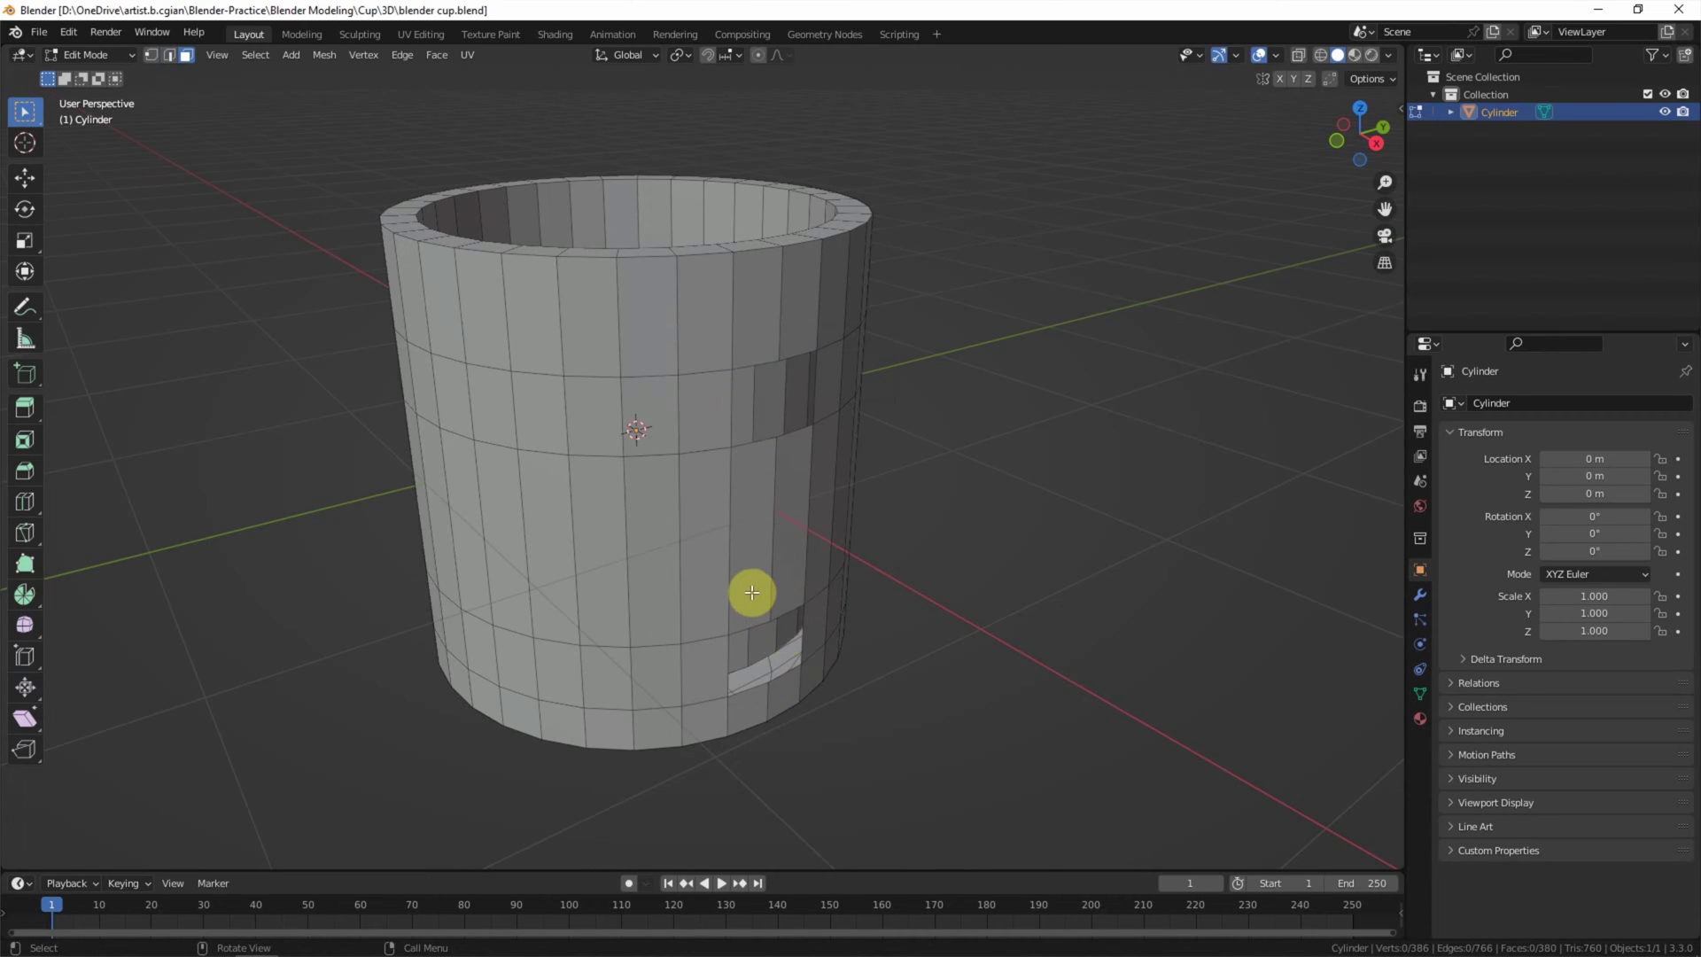
- Extrude both hole border loops outward 0.12334 m along X
click(167, 55)
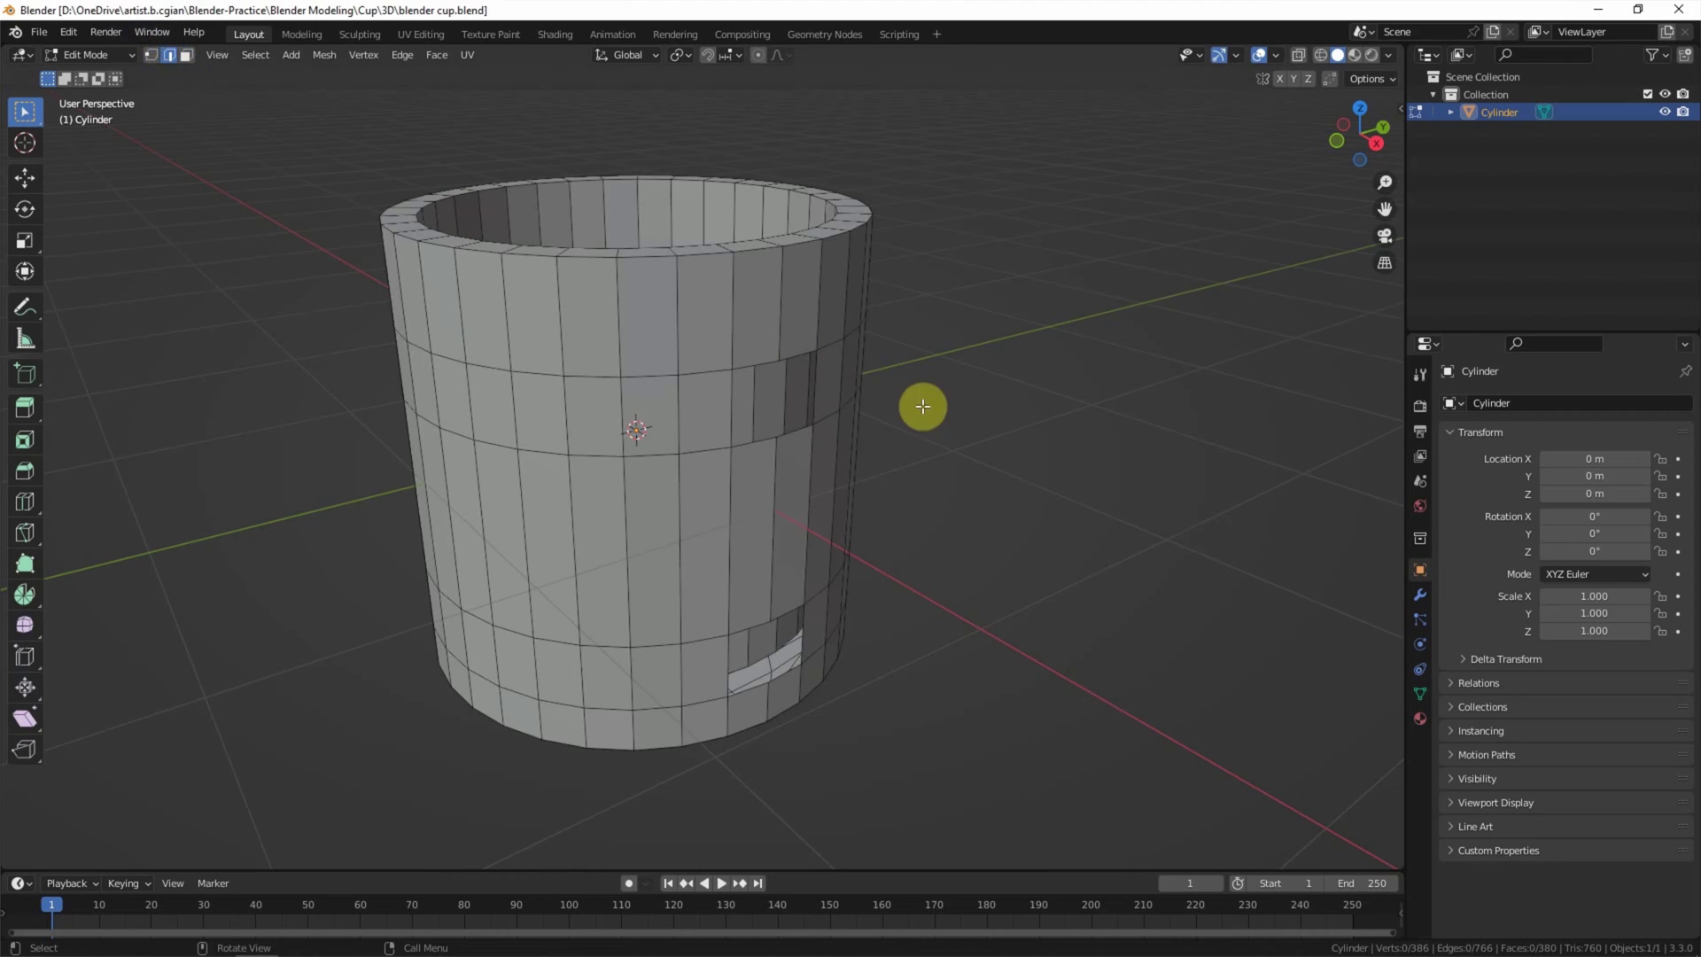
alt+click(764, 367)
alt+shift+click(758, 626)
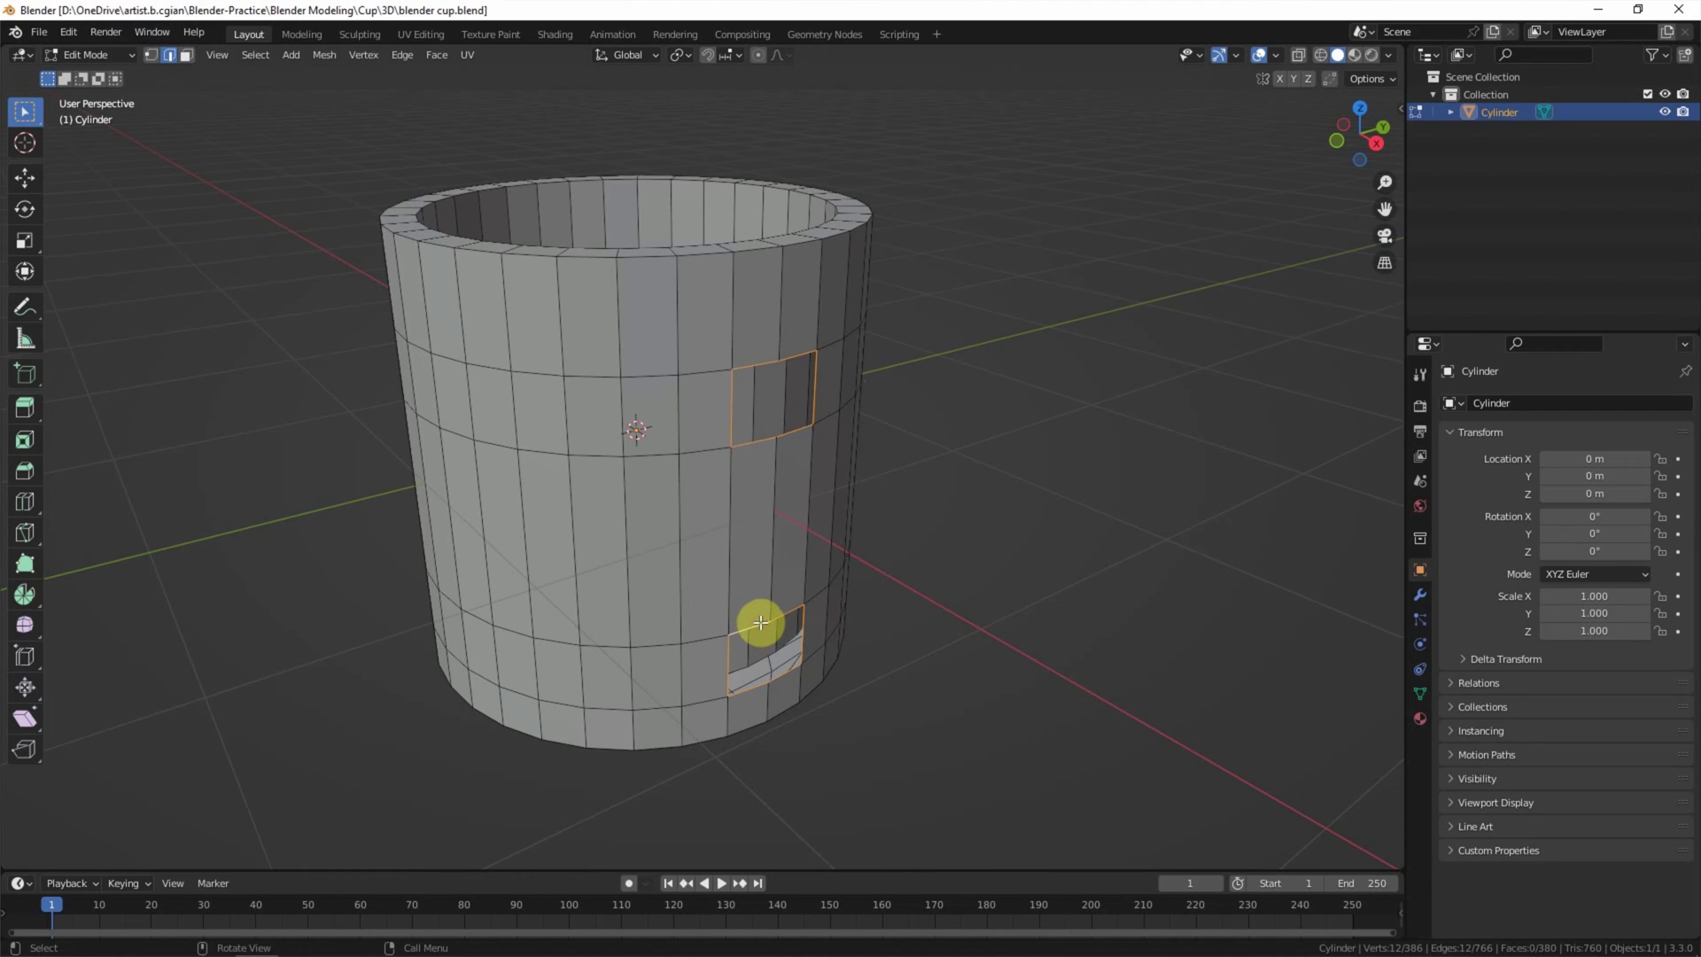
key(e)
key(x)
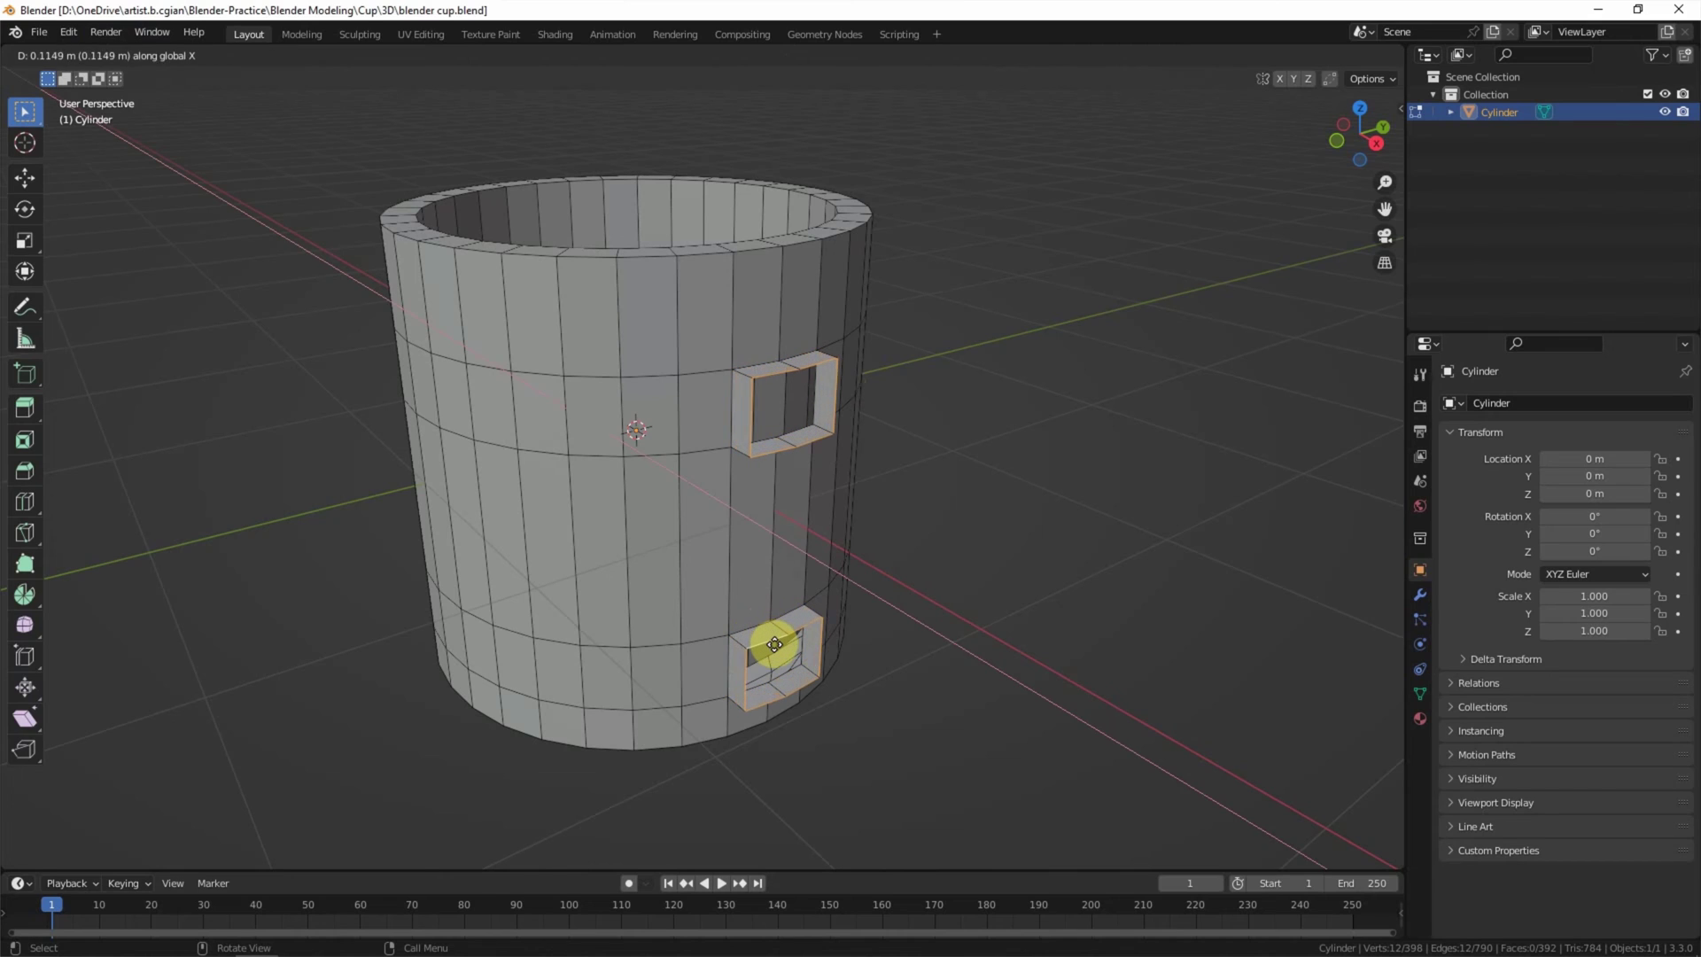
click(774, 645)
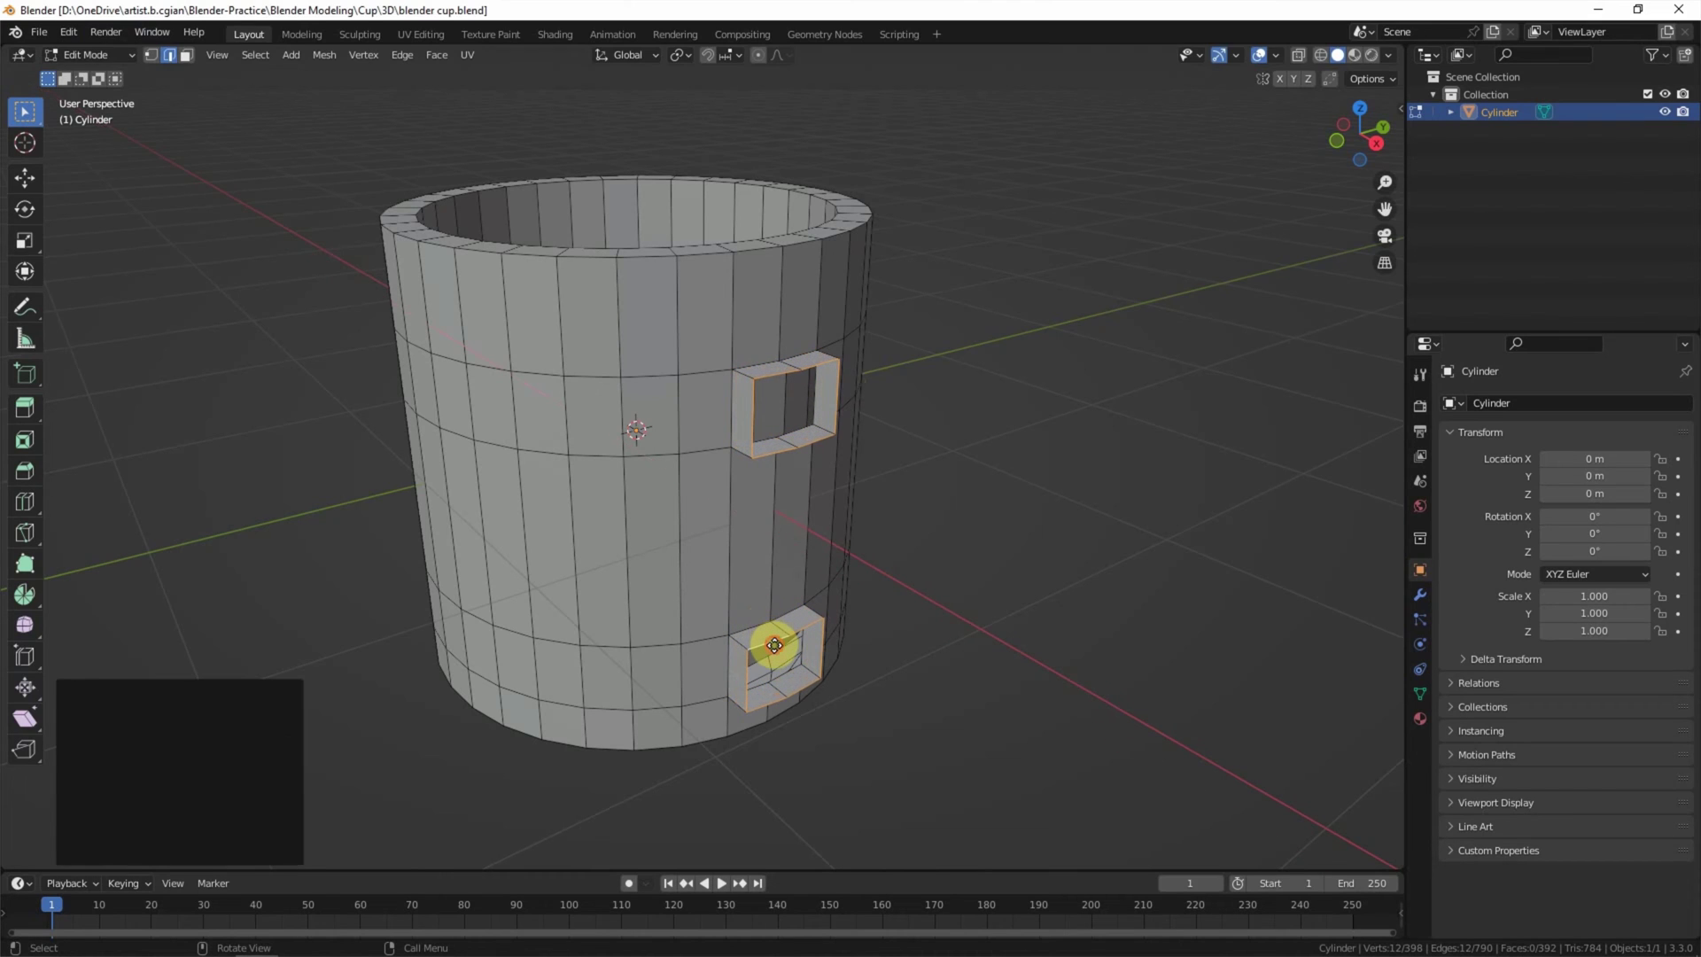
click(973, 405)
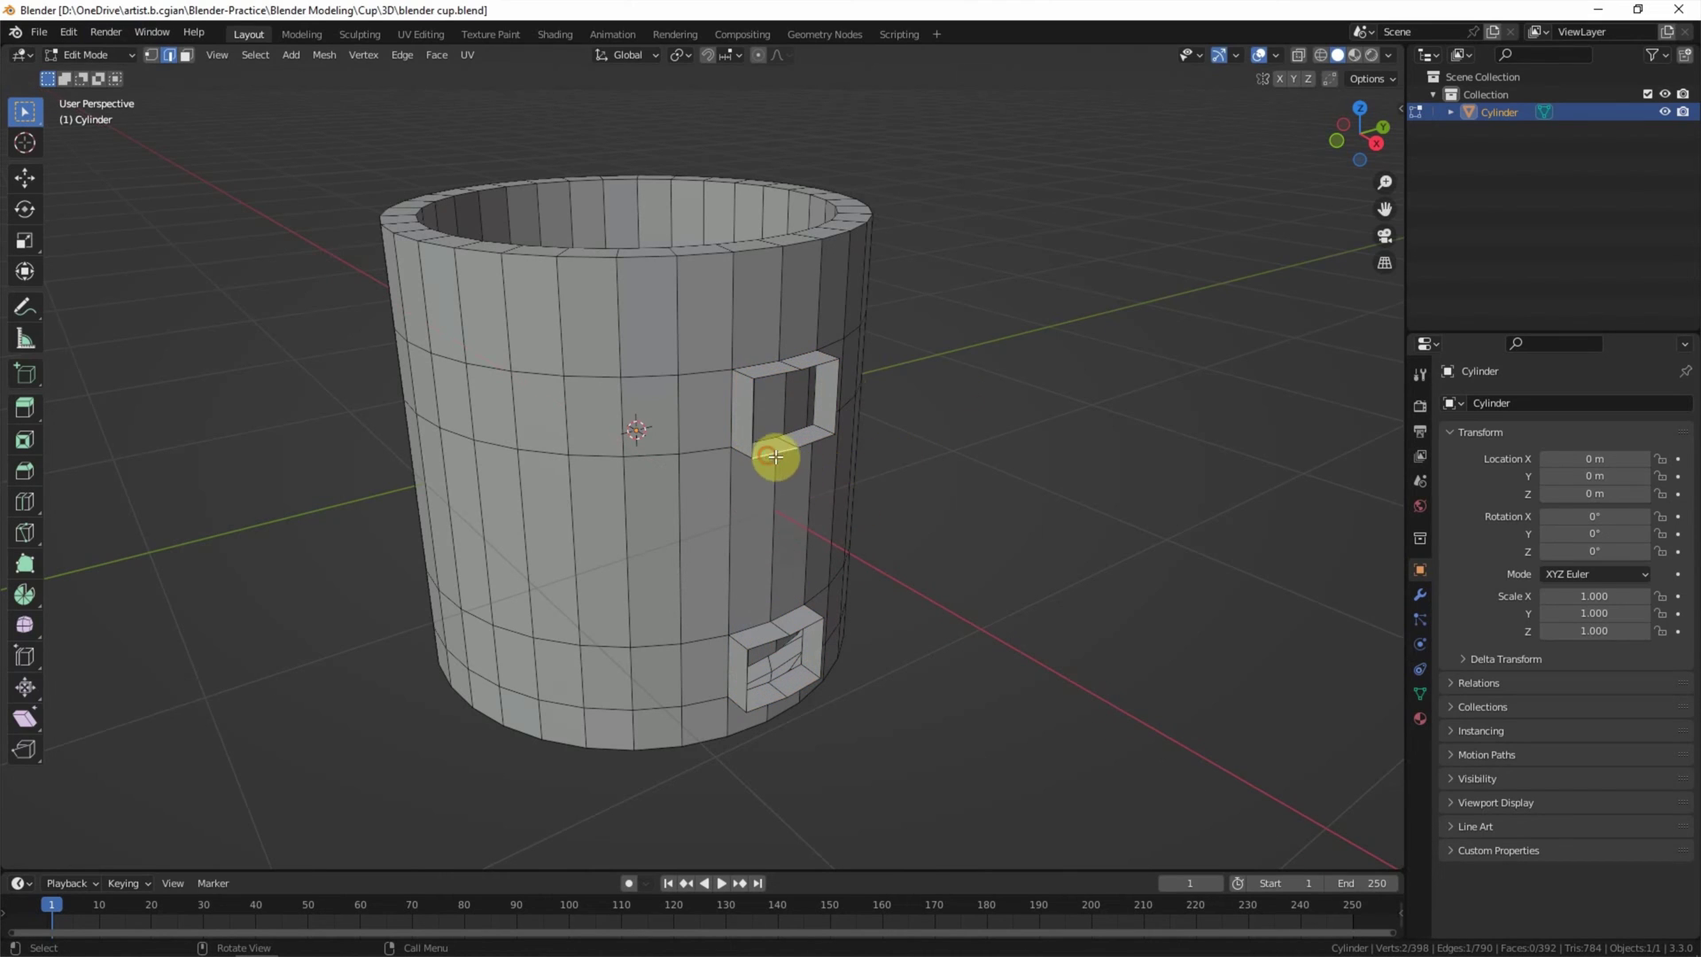
- Select the inner edges of both openings and bridge them with Bridge Edge Loops
shift+click(809, 444)
shift+click(809, 627)
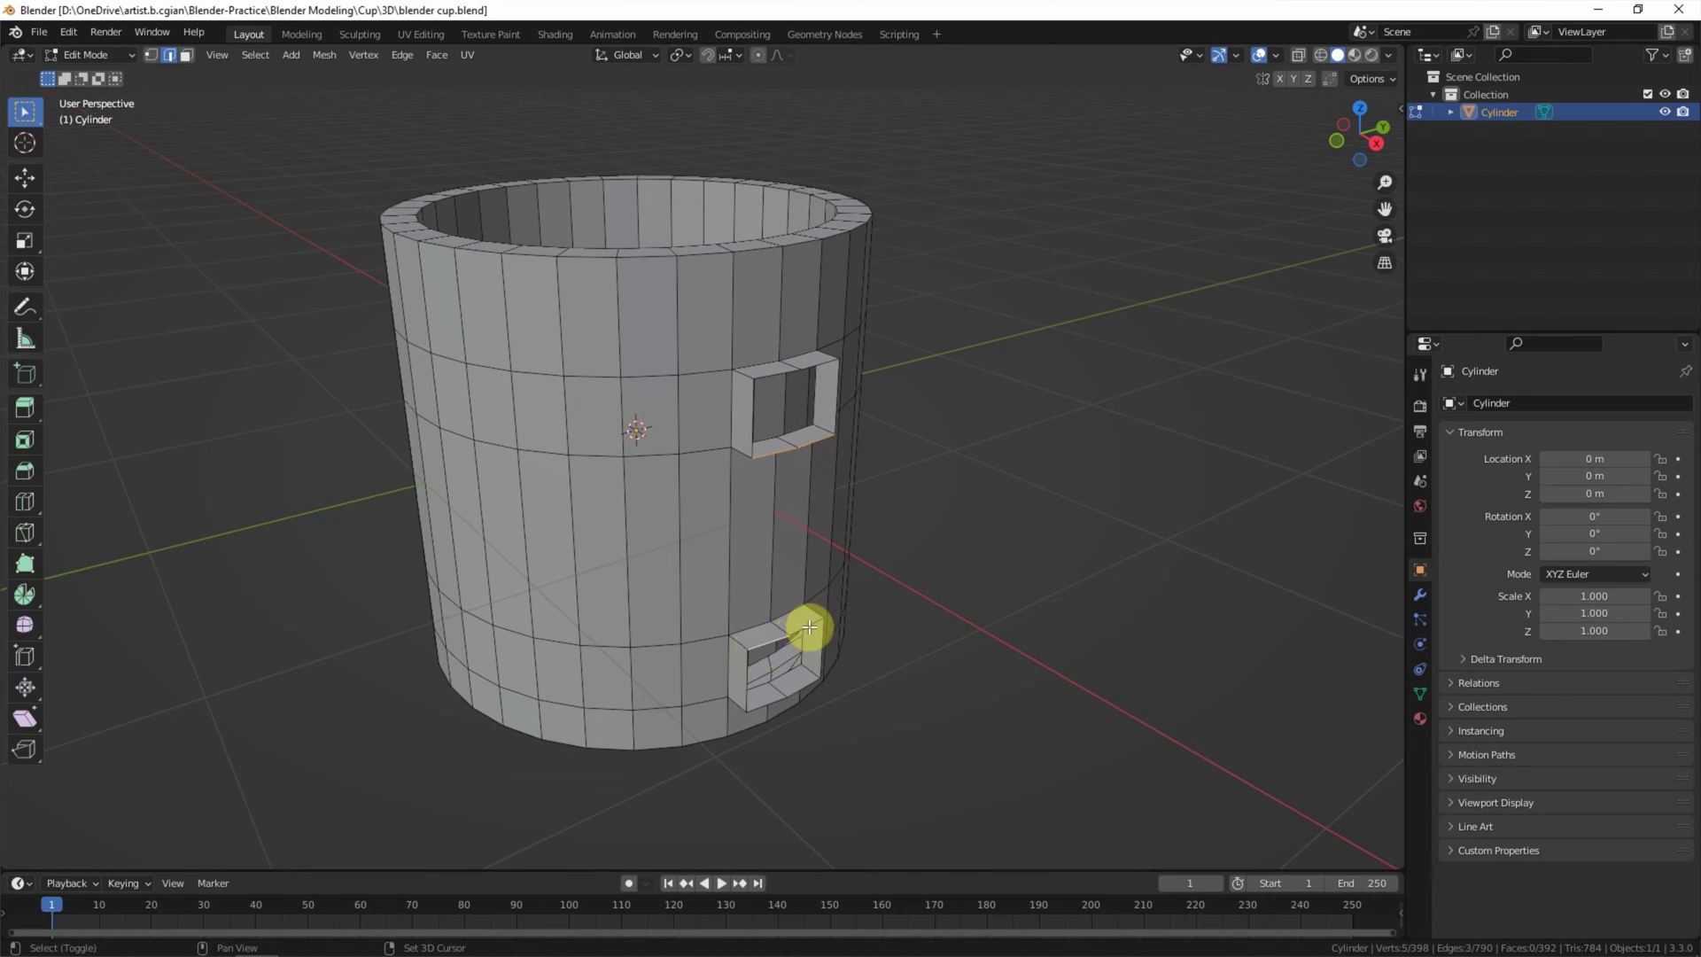
shift+click(767, 640)
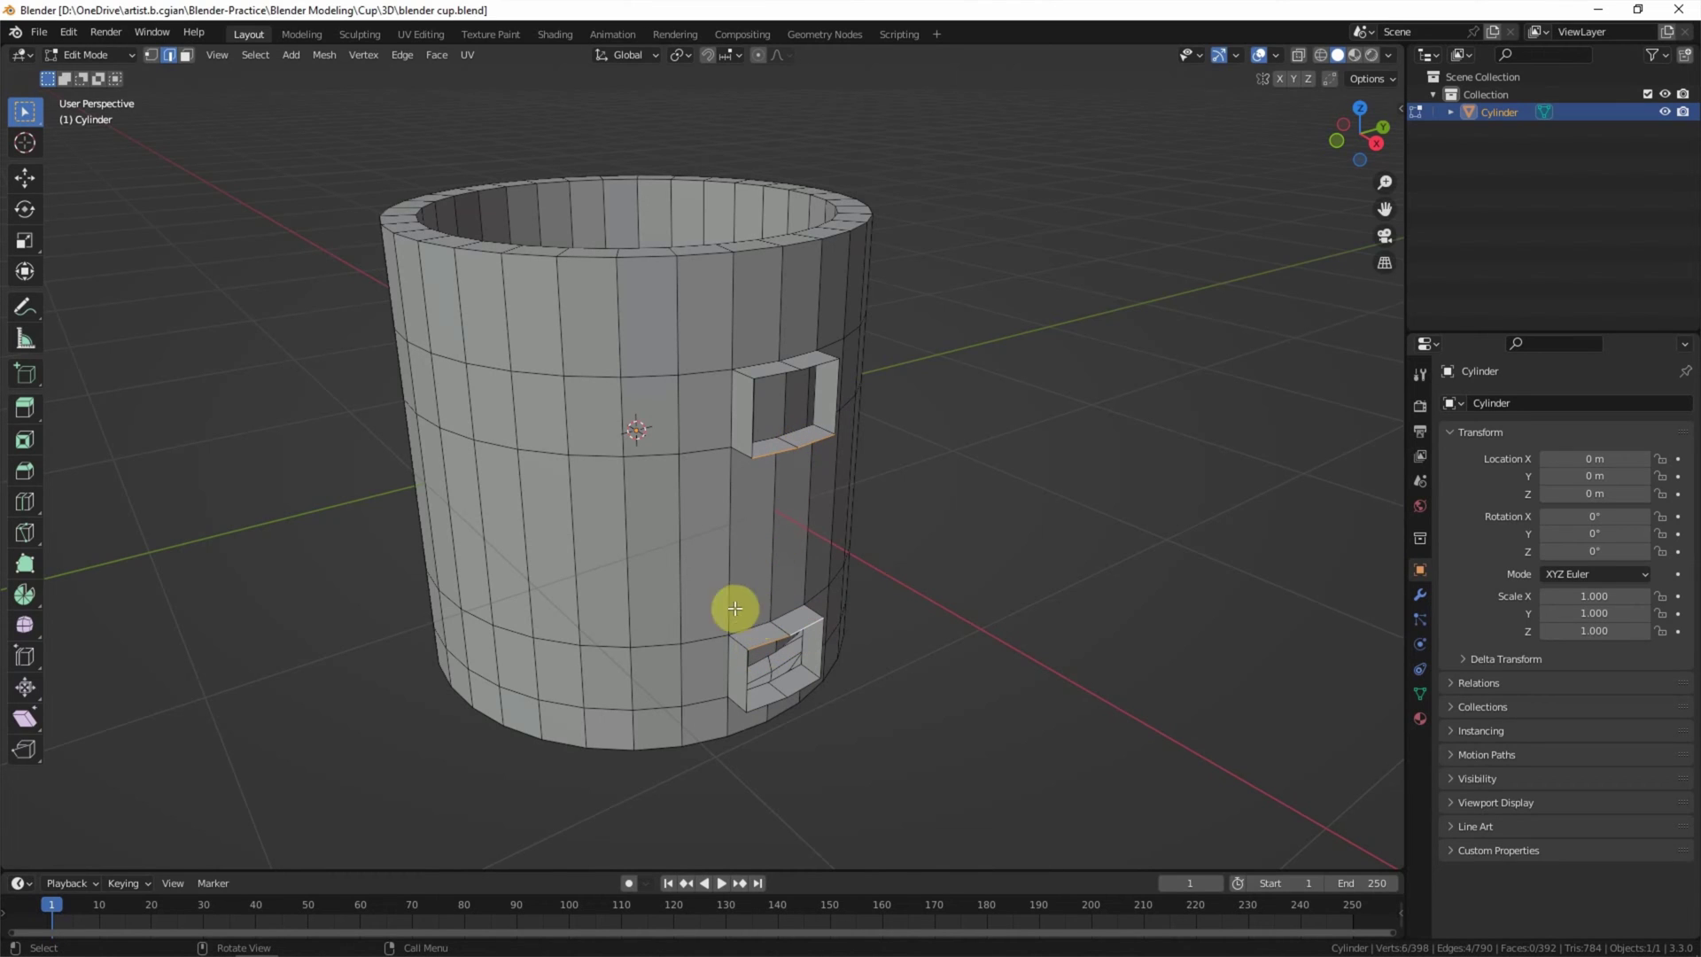
click(413, 56)
click(428, 105)
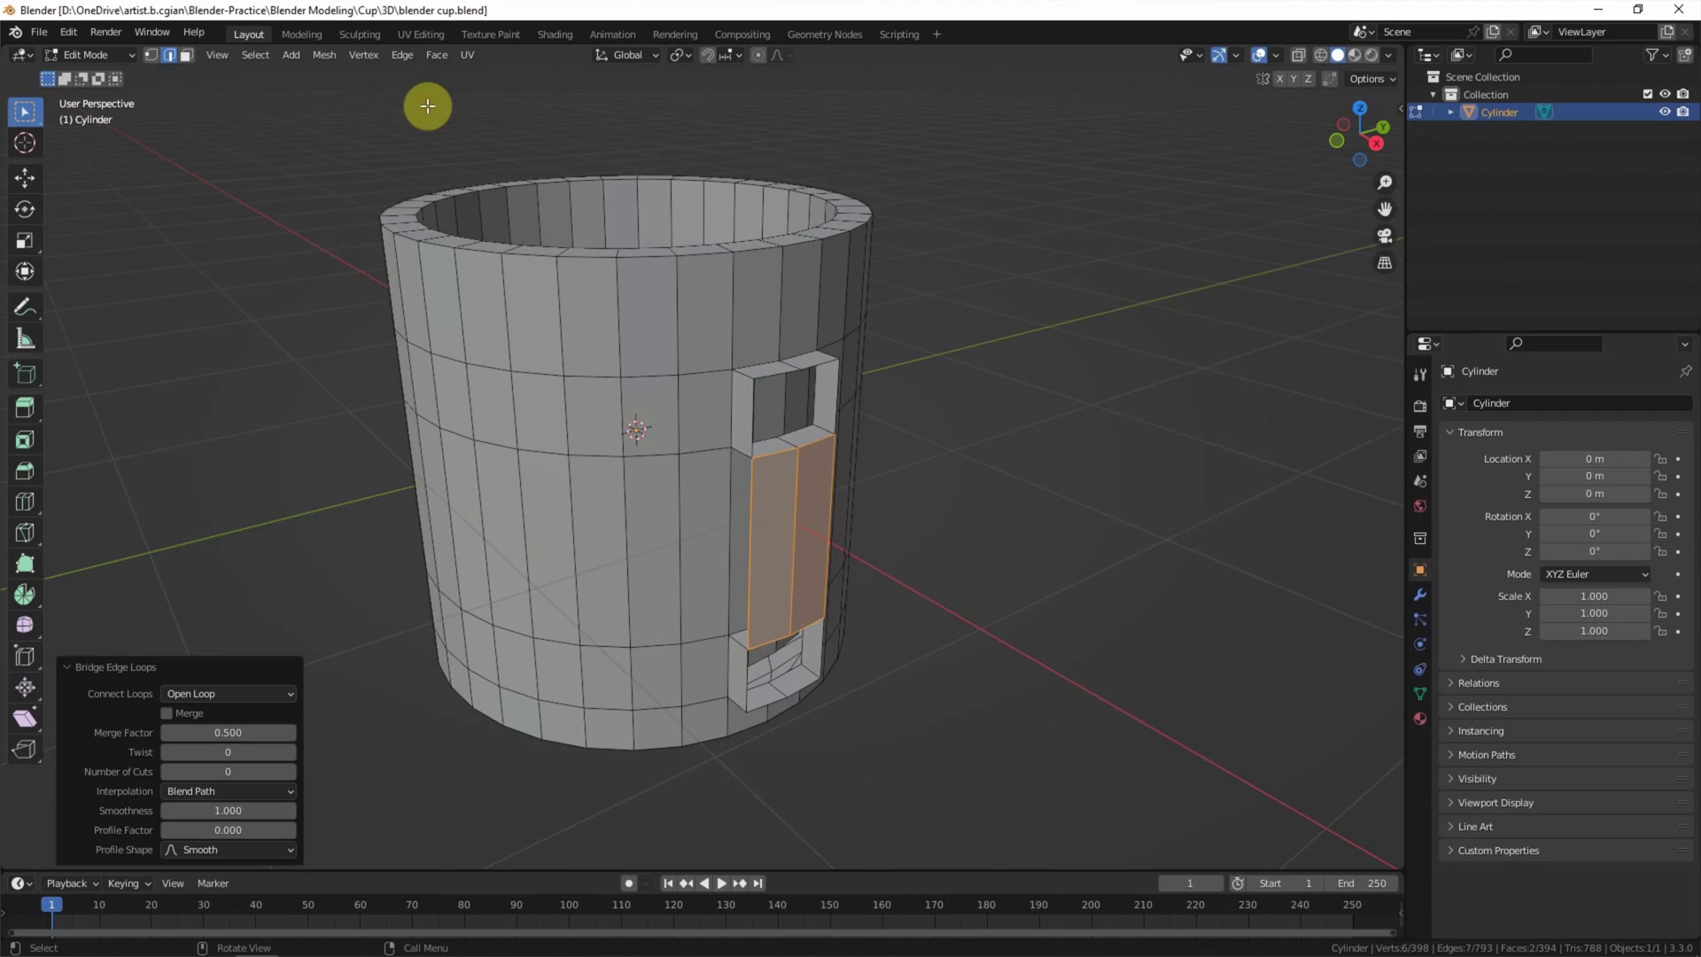
- Give the bridge 7 cuts, Blend Surface interpolation and a narrowing negative profile factor
click(289, 770)
click(290, 770)
click(290, 770)
click(290, 770)
click(290, 770)
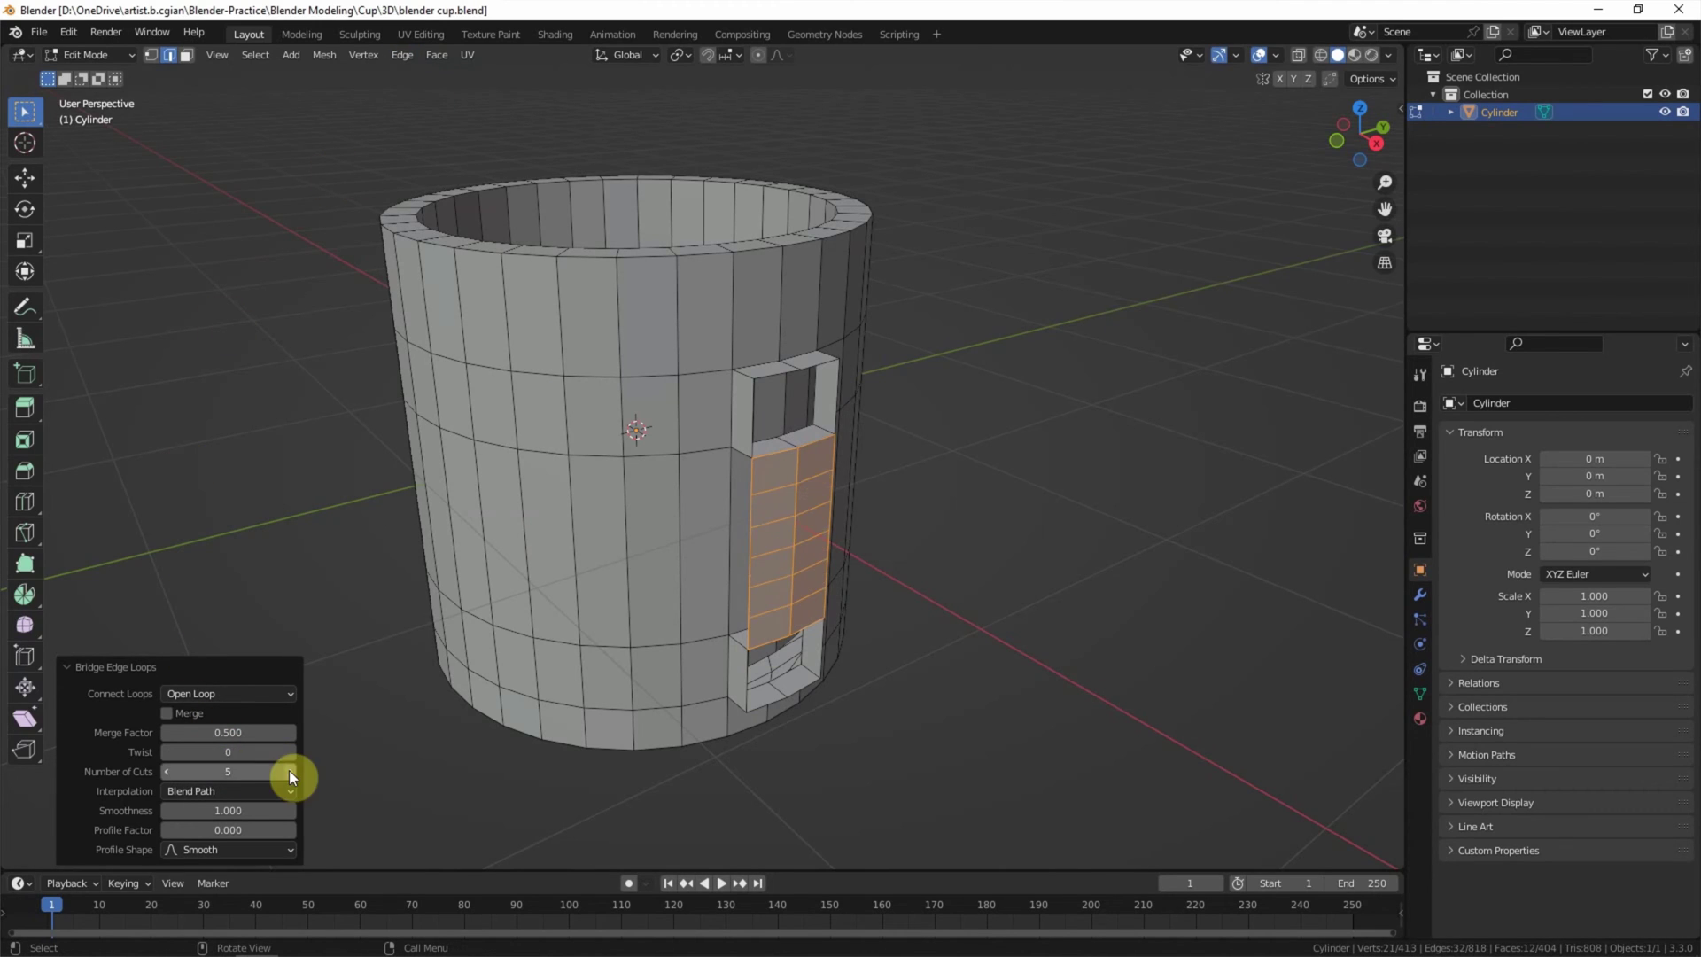
click(290, 771)
click(290, 770)
click(291, 789)
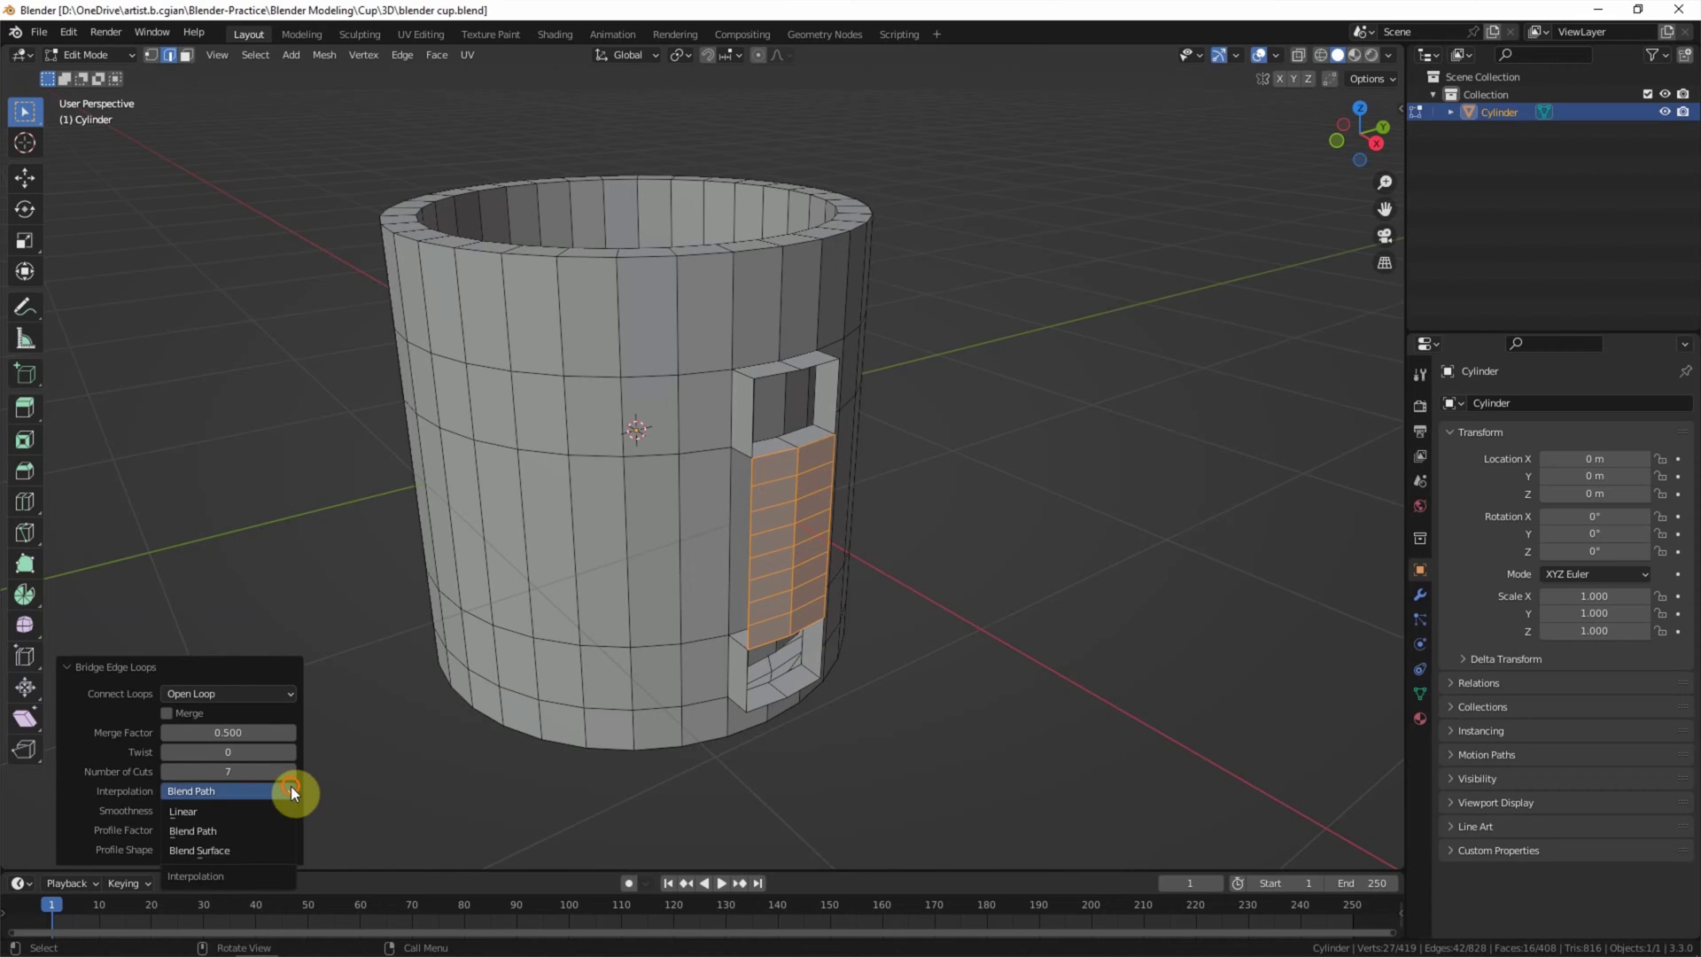
click(280, 849)
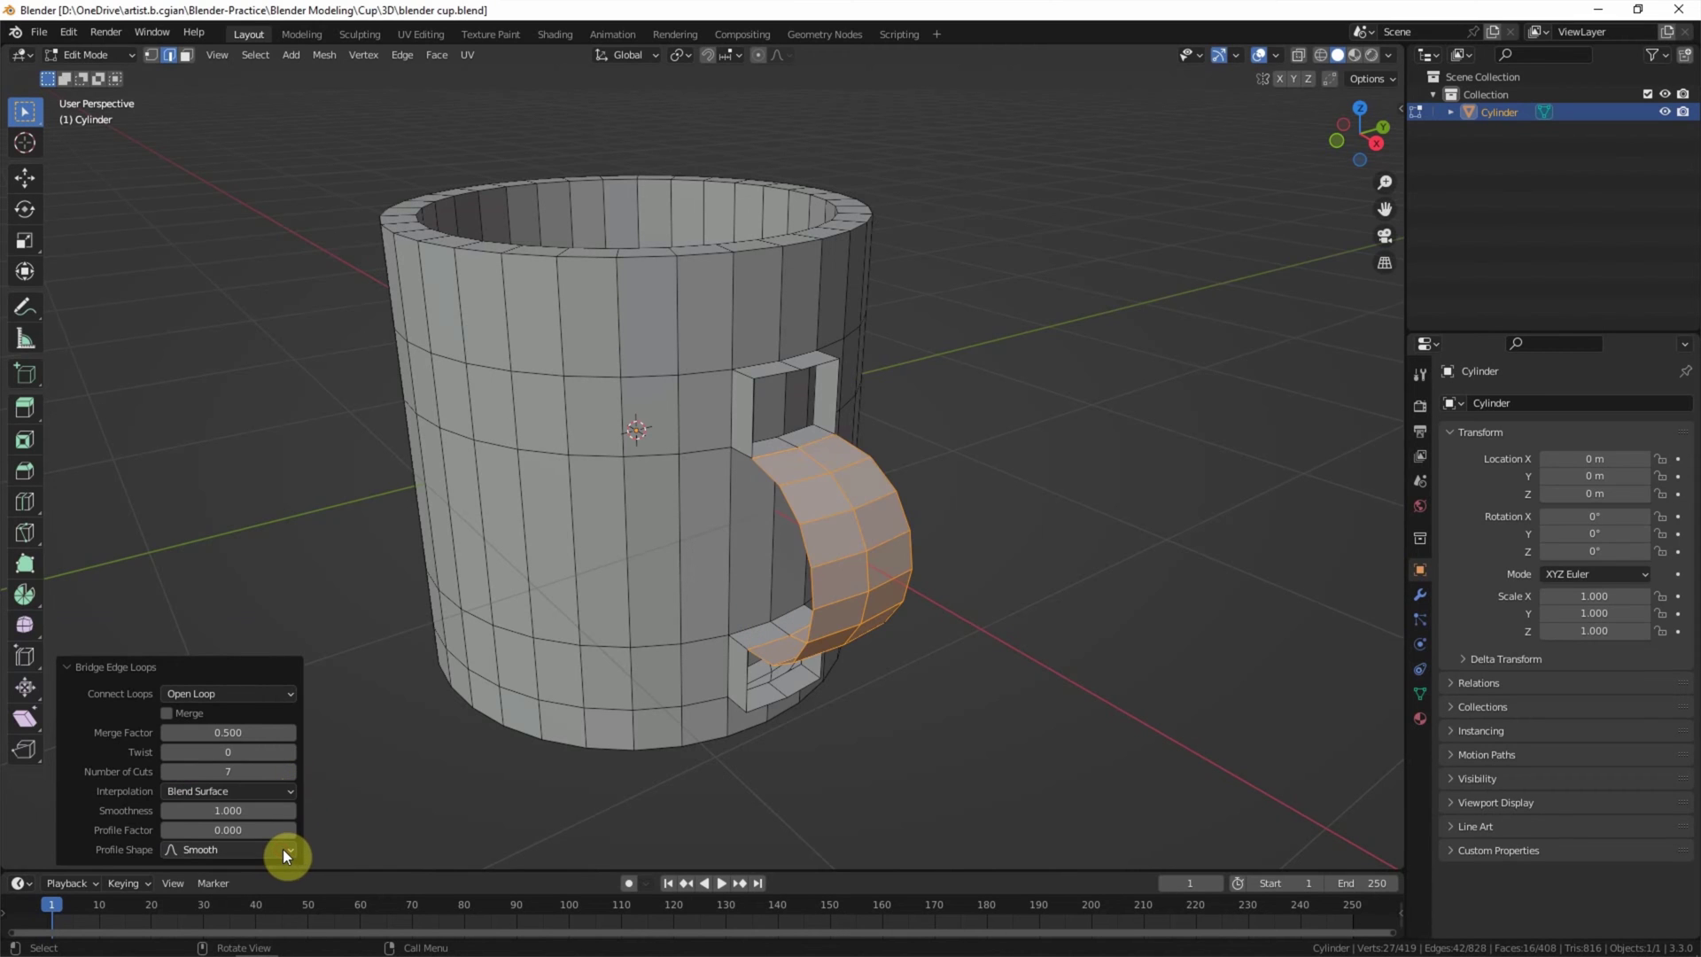
middle_drag(429, 782, 534, 718)
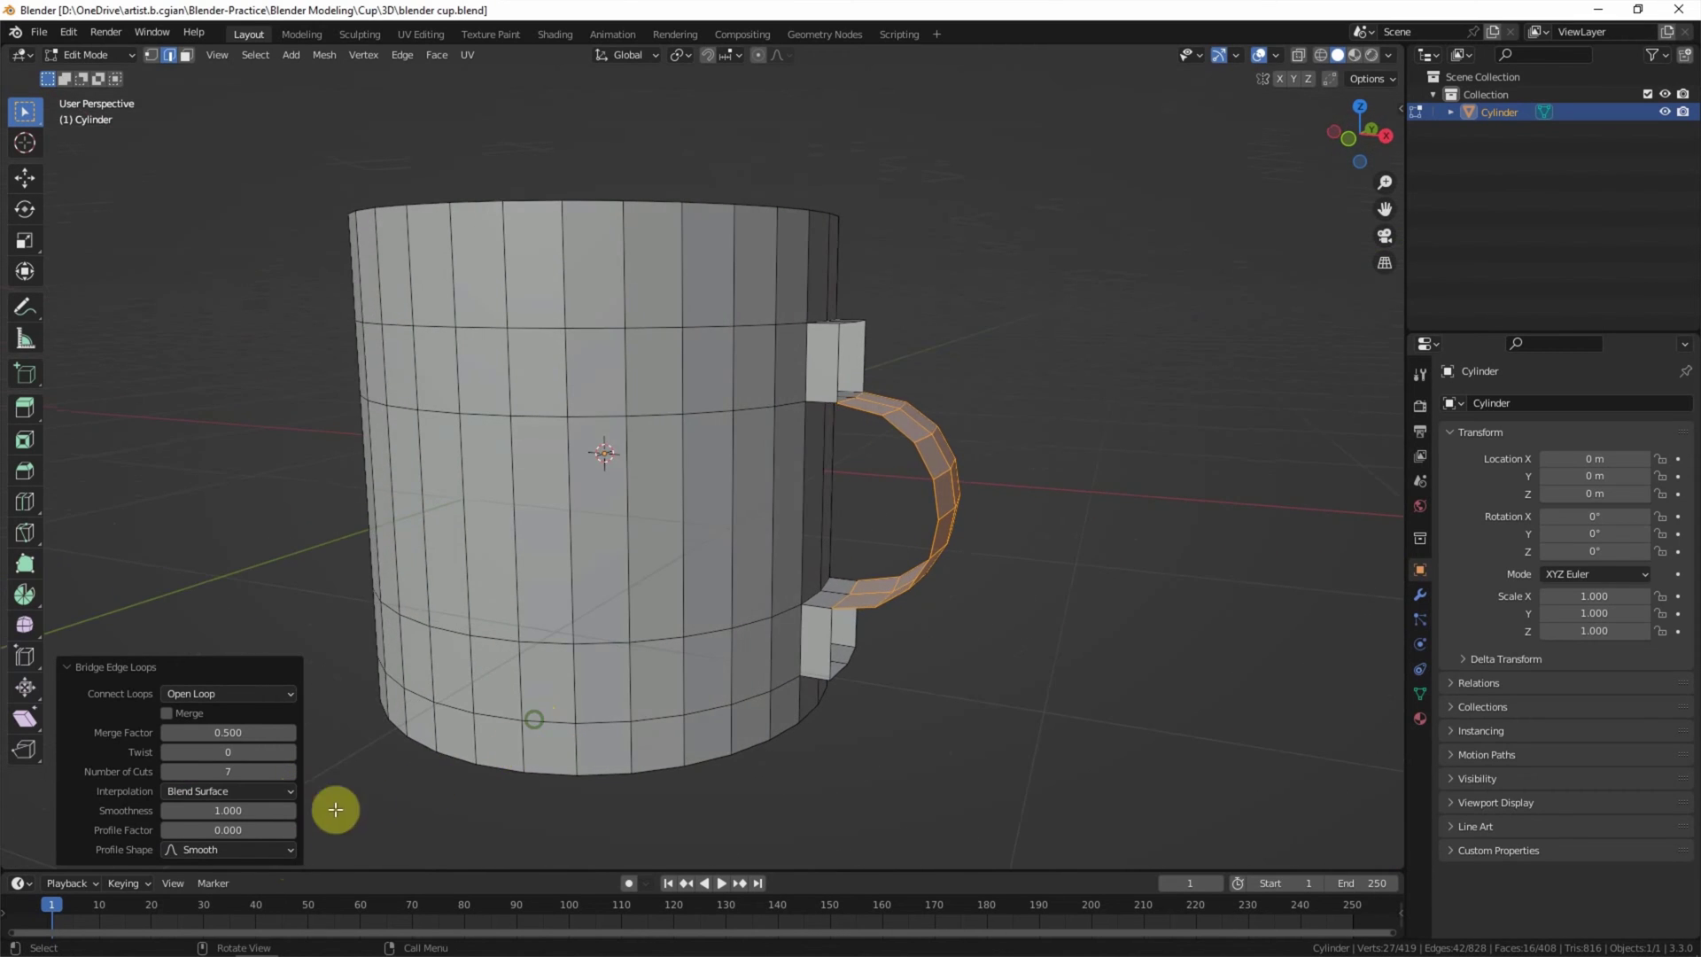
drag(228, 830, 220, 831)
mouse_move(497, 752)
middle_down()
mouse_move(487, 732)
mouse_move(475, 748)
mouse_move(508, 733)
middle_up()
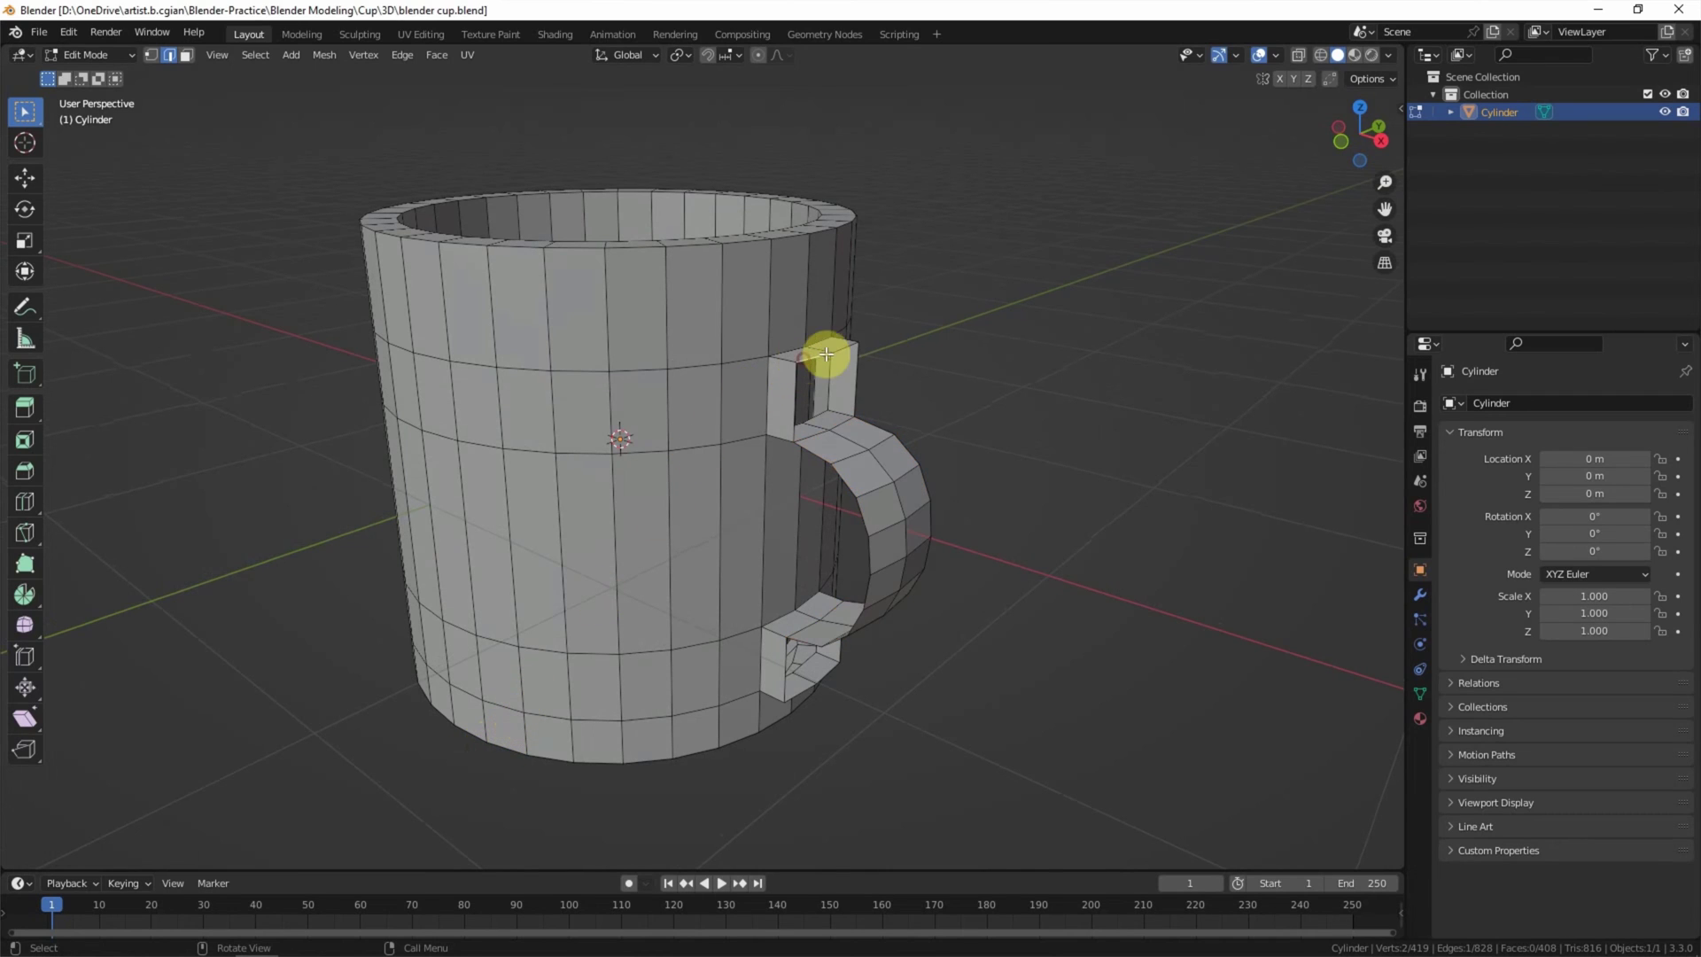
- Select the outer opening edges and repeat the bridge to add the handle's outer surface
shift+click(796, 708)
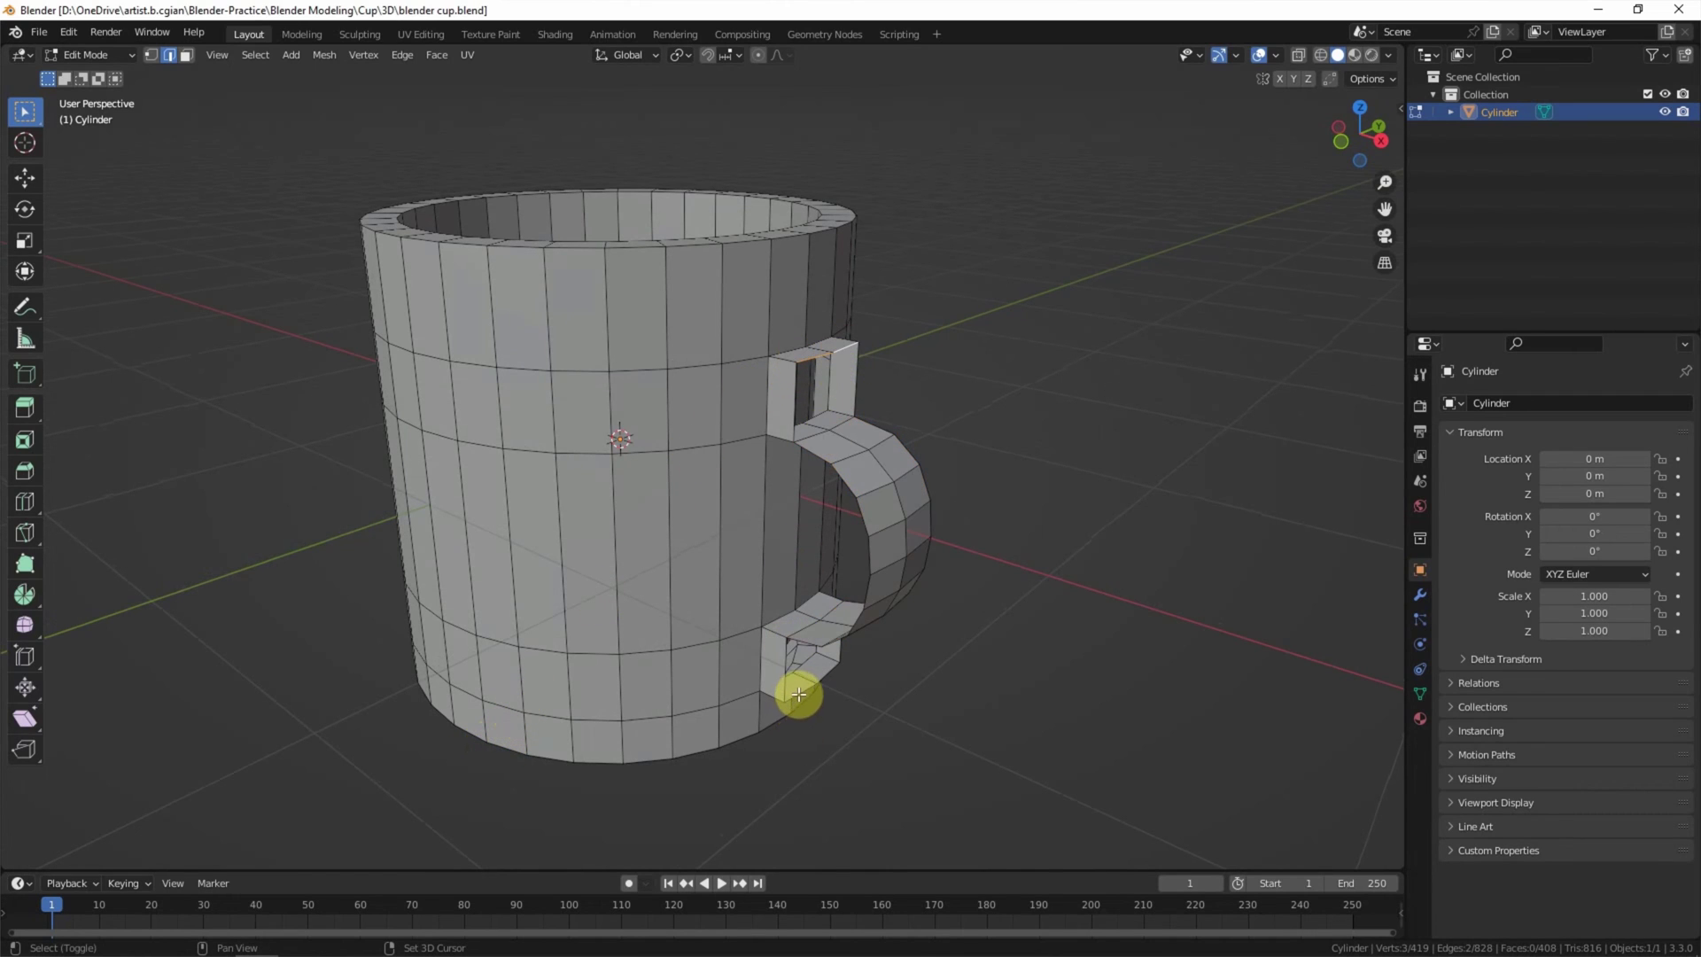
shift+click(832, 676)
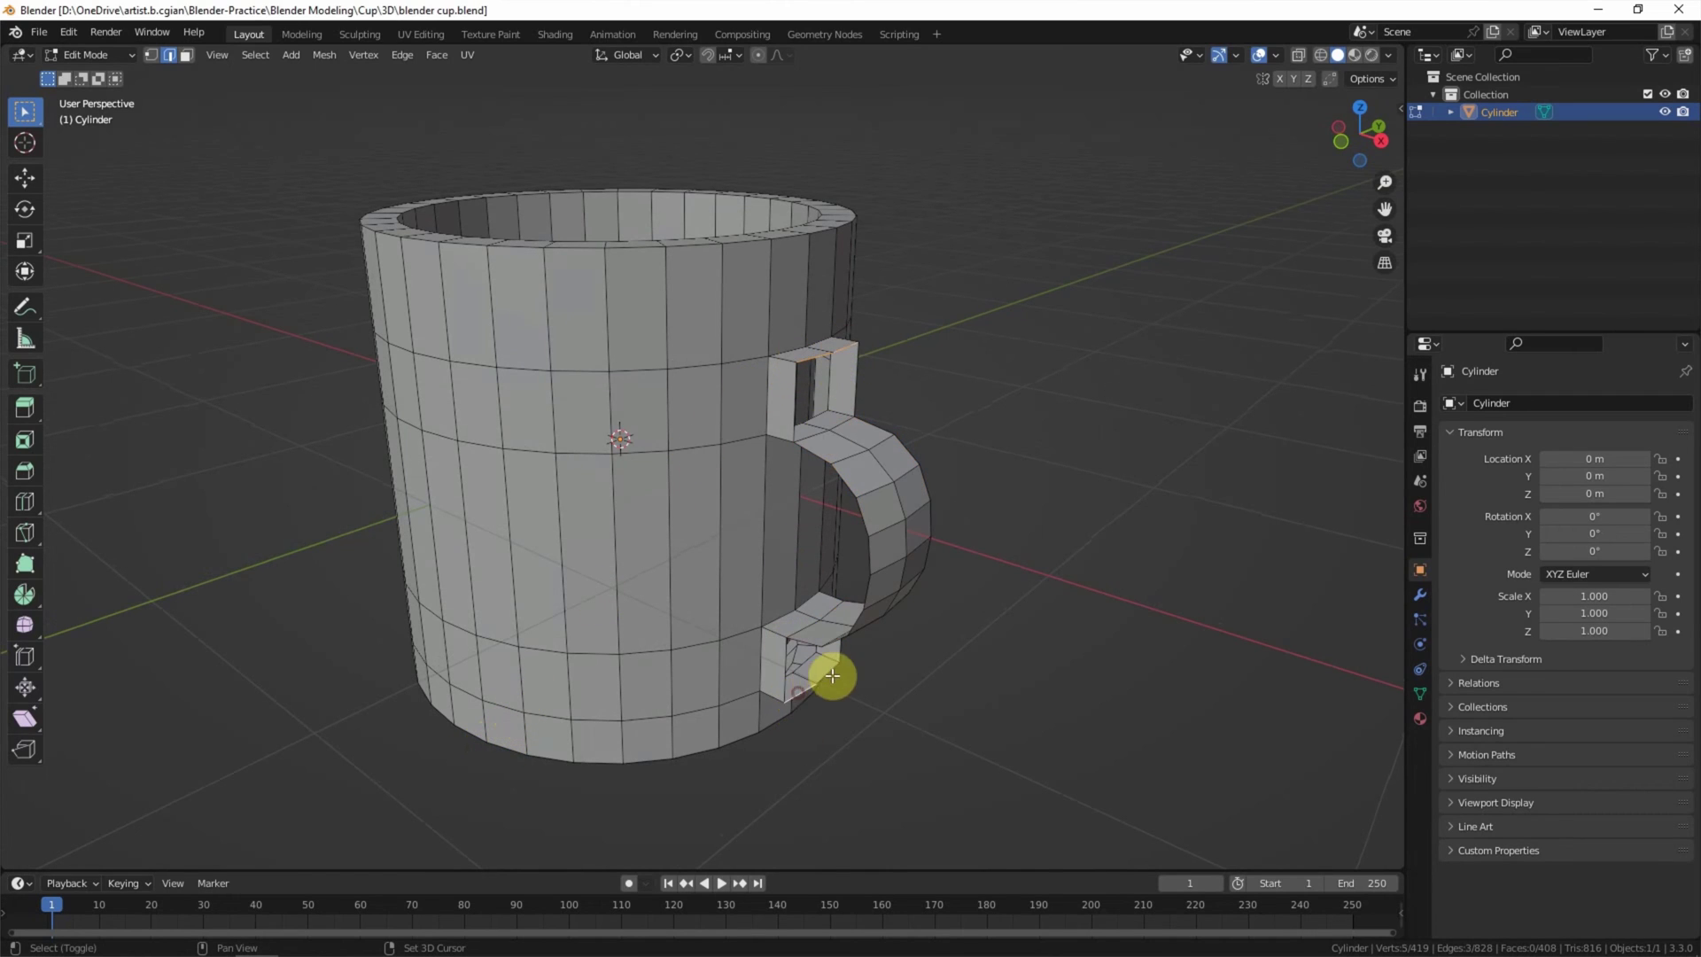
click(70, 34)
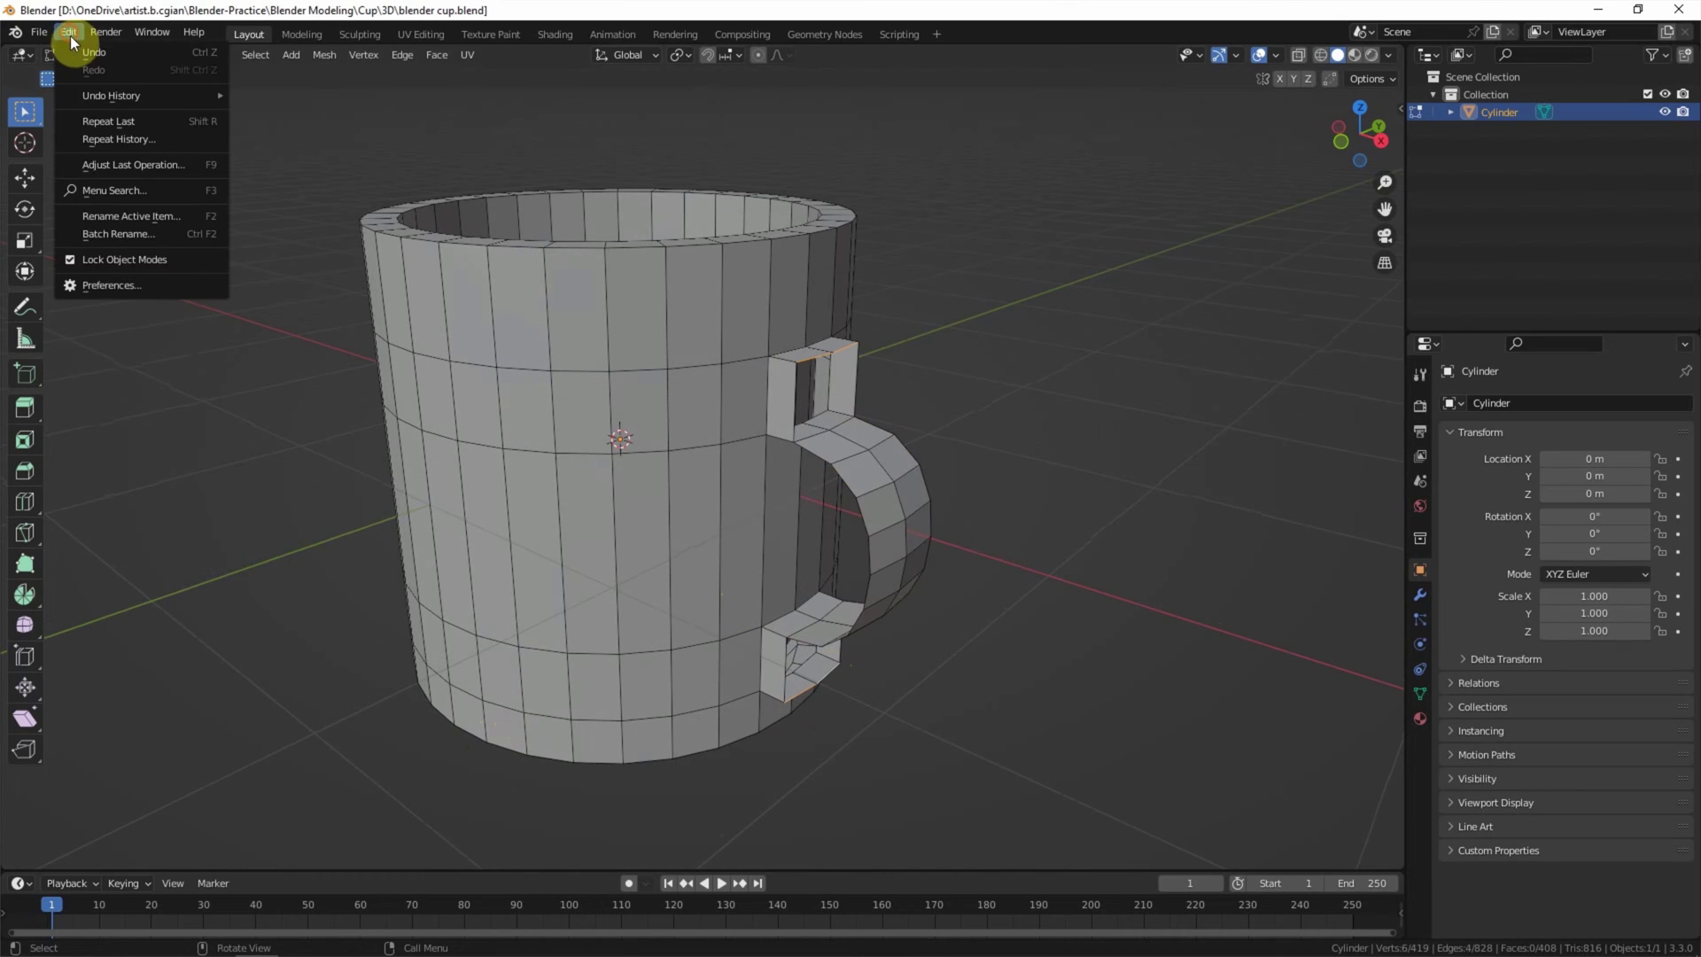
click(171, 124)
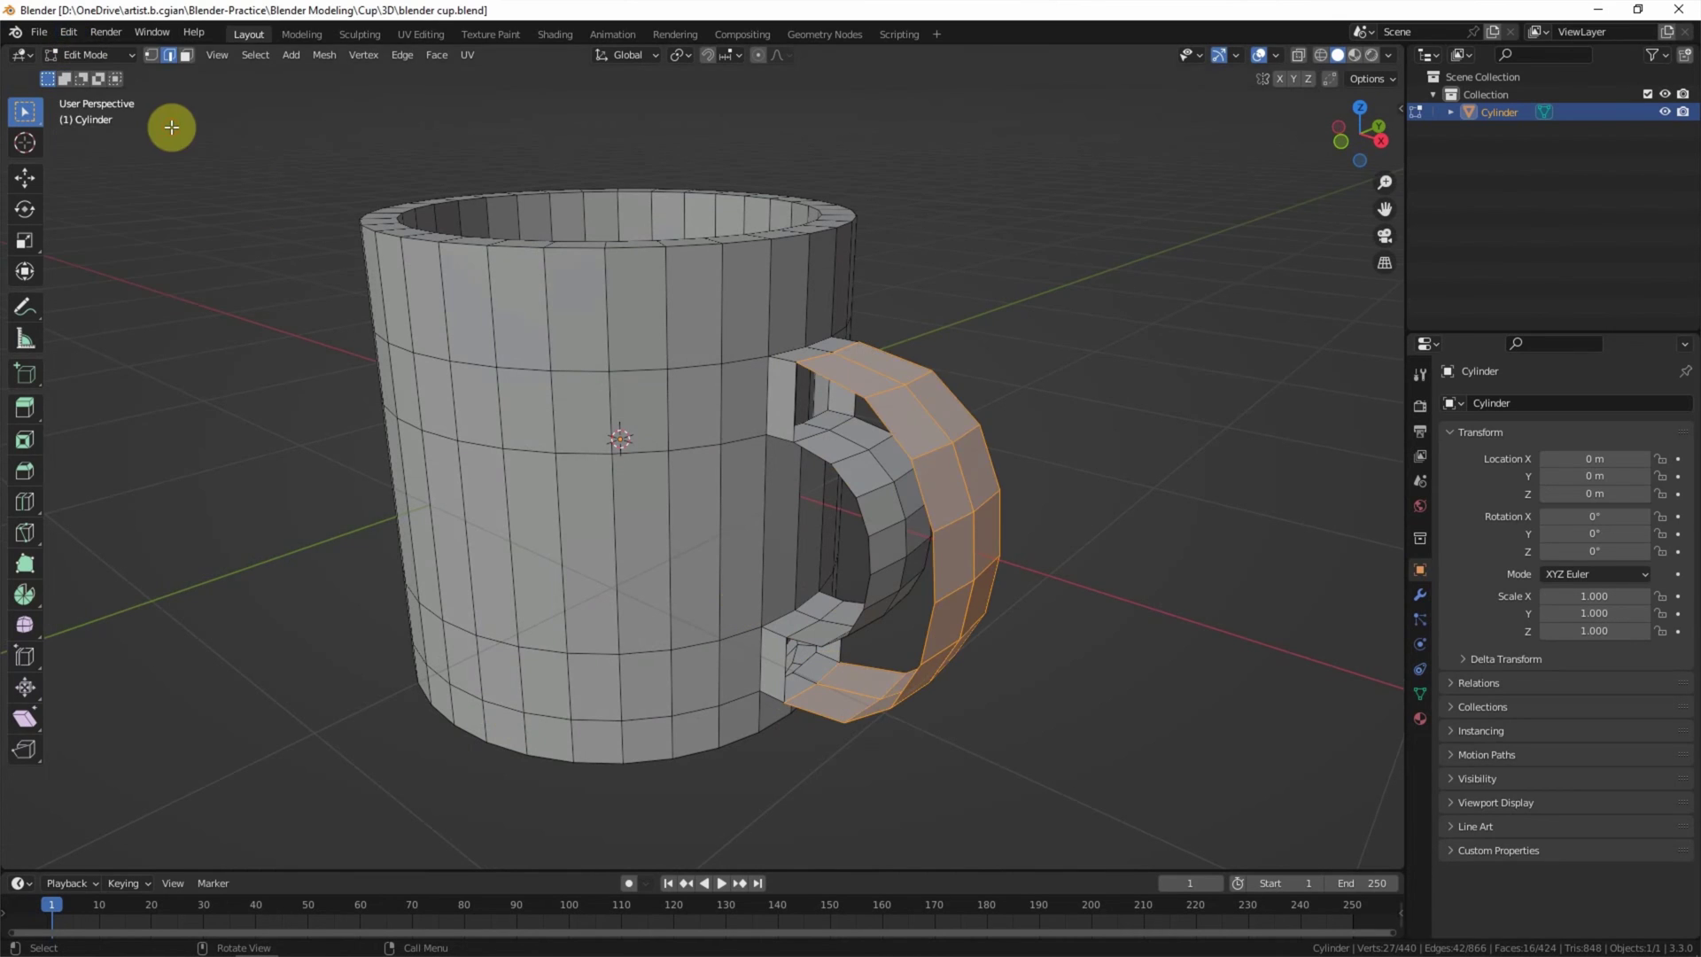
click(192, 289)
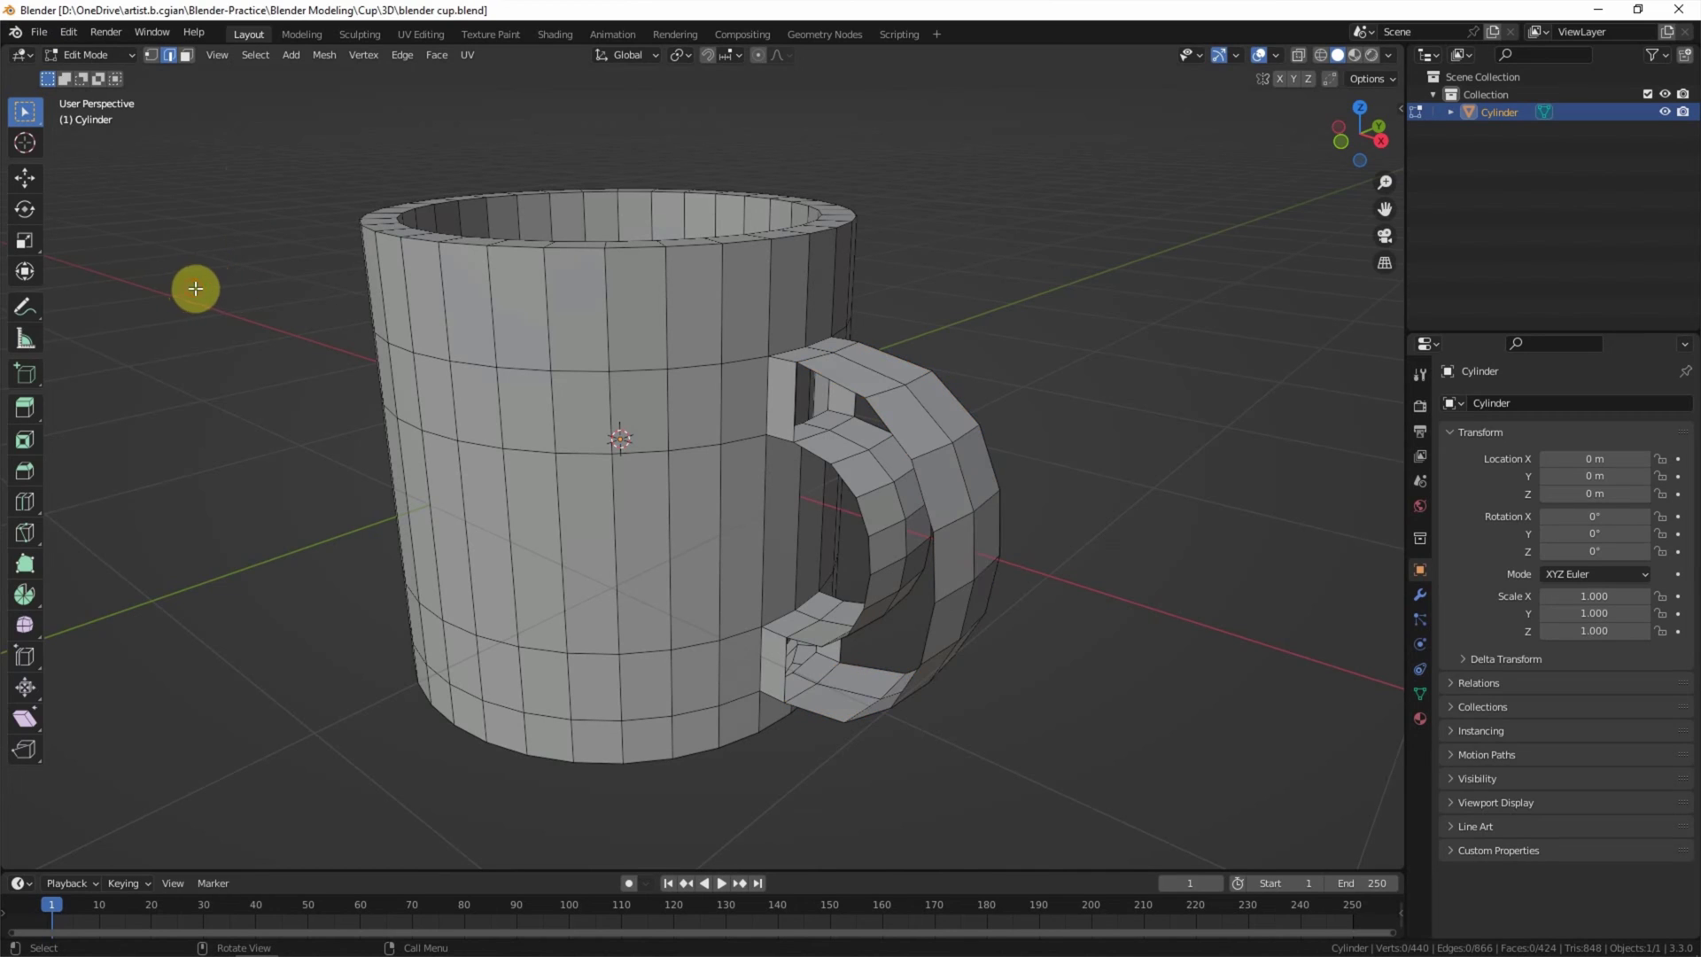
click(843, 388)
- Select the loop around one open side of the handle and bridge it closed
alt+click(872, 409)
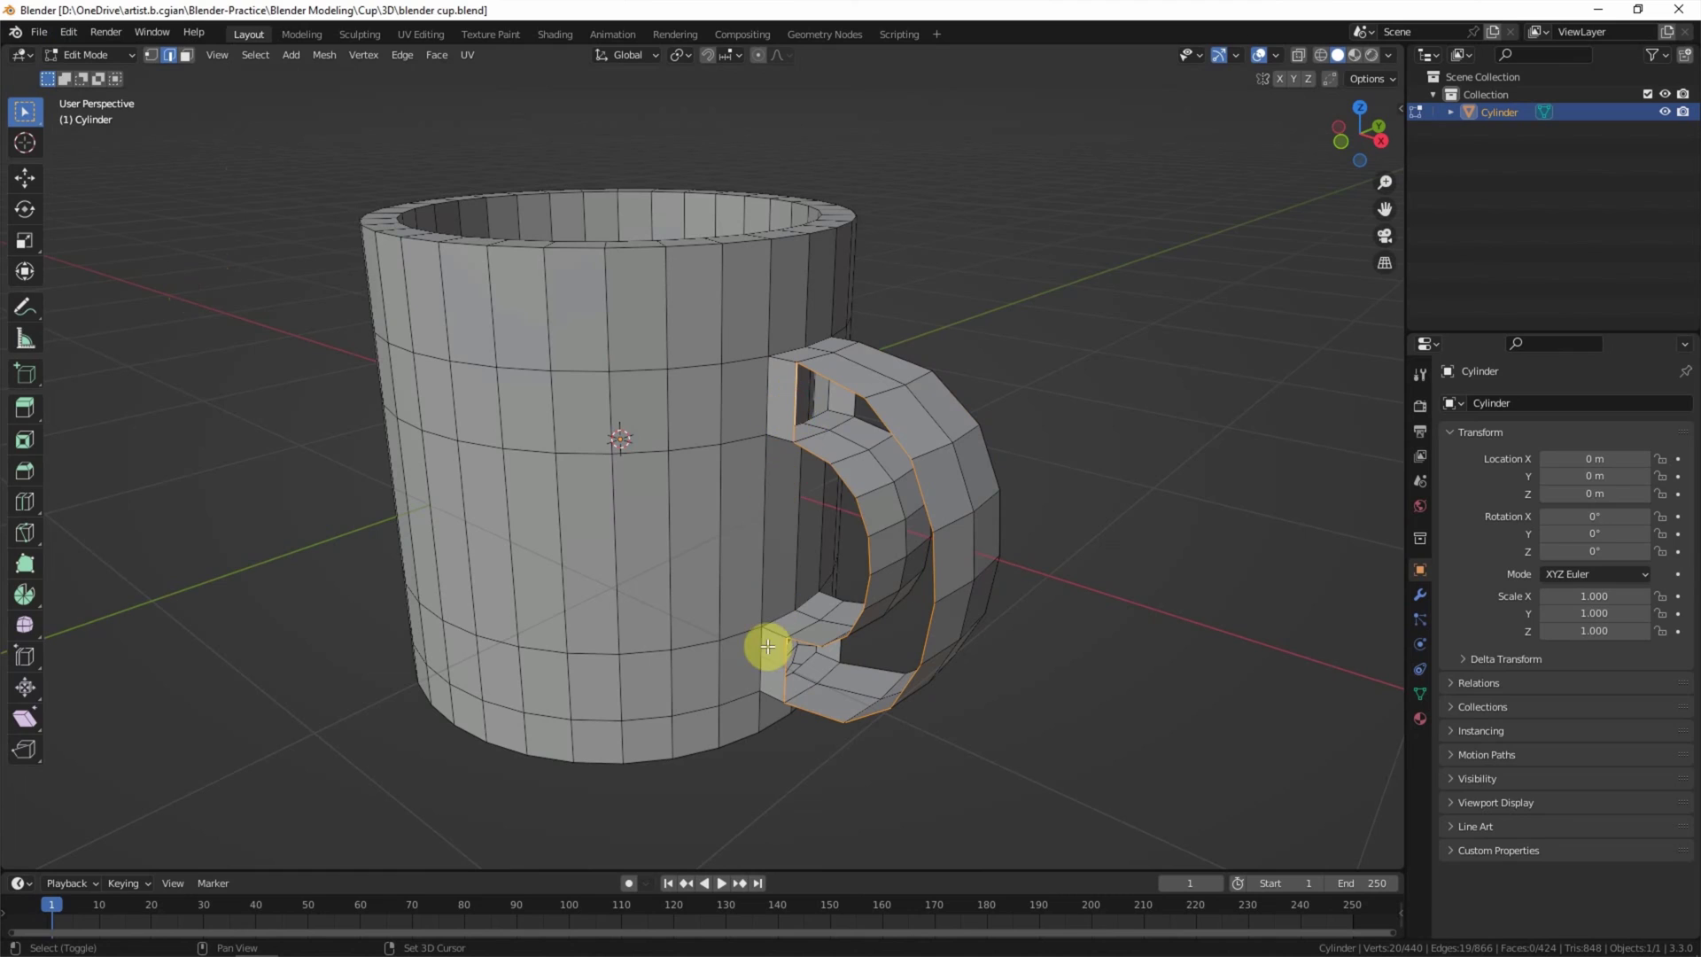
shift+click(794, 406)
shift+click(785, 684)
click(402, 55)
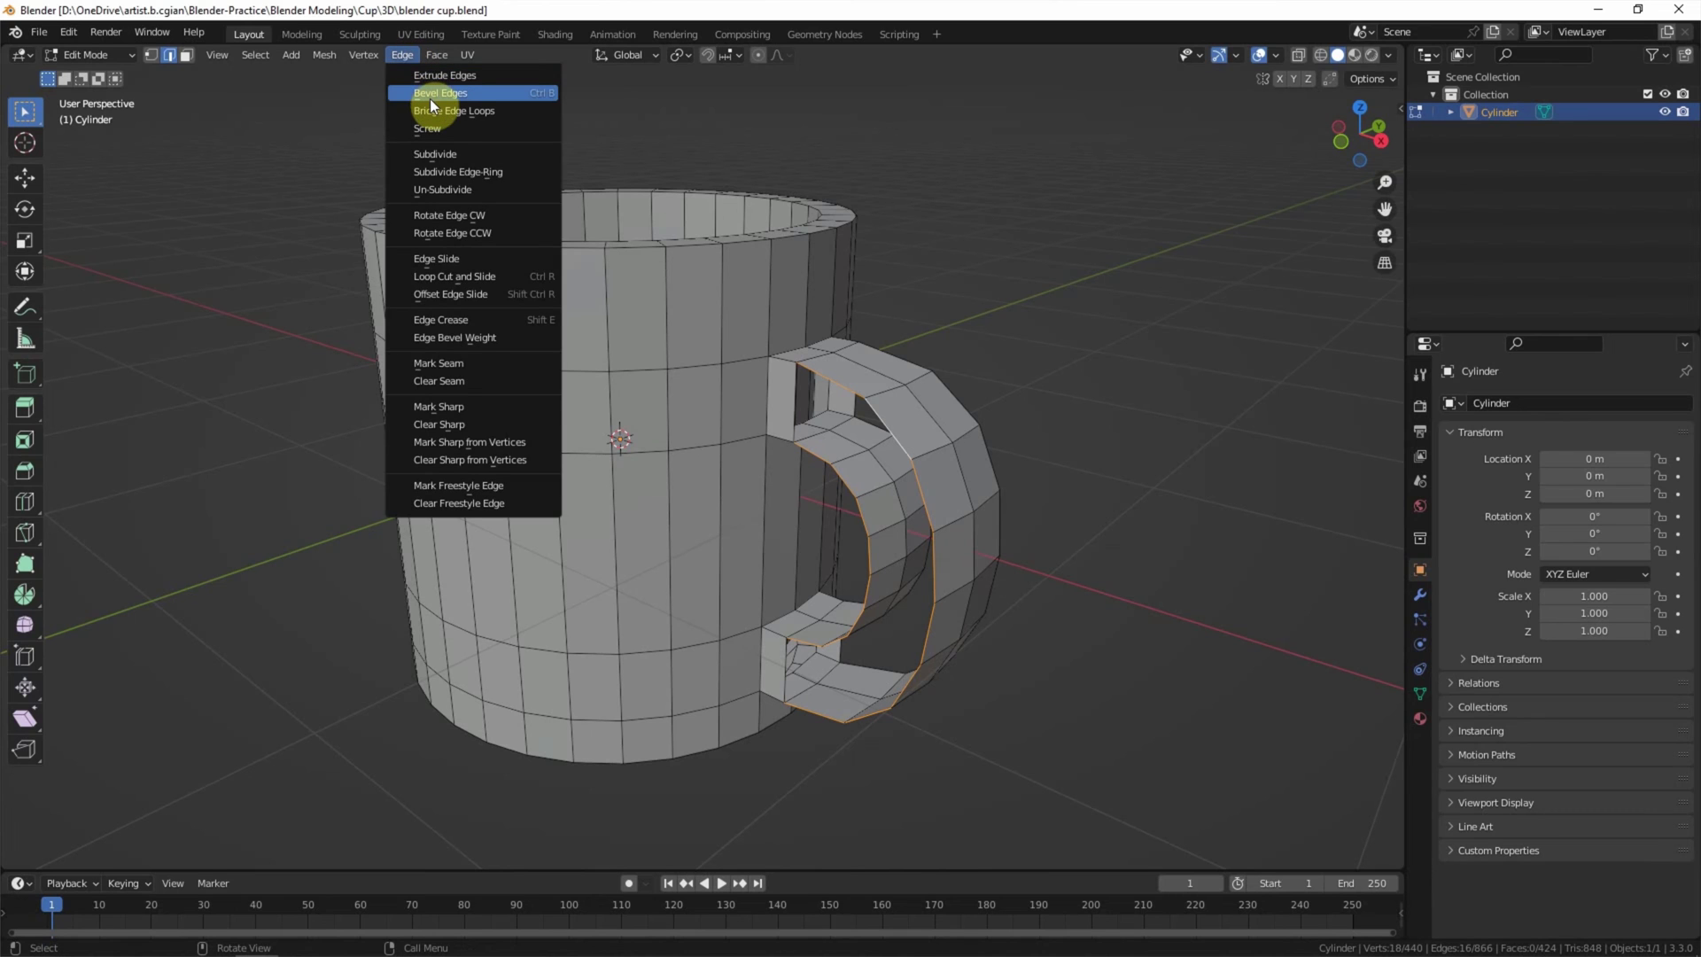
click(512, 110)
- Select the loop on the handle's far side and bridge that side closed too
middle_drag(949, 353, 651, 357)
click(504, 366)
click(487, 378)
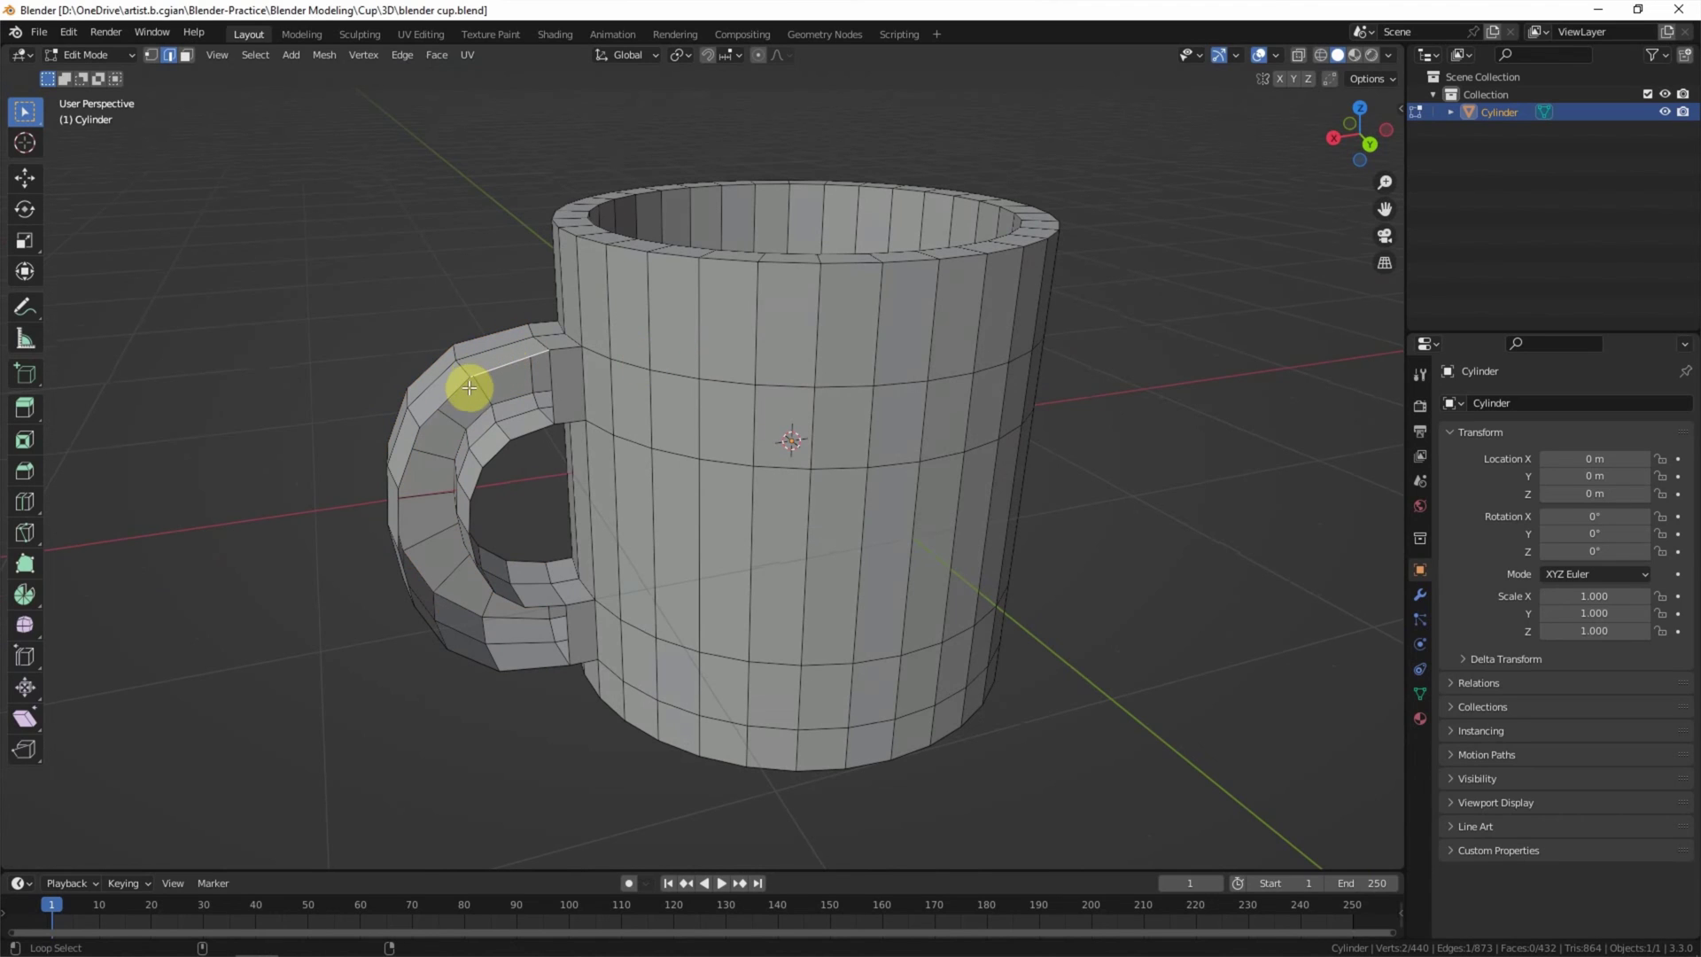
alt+click(457, 394)
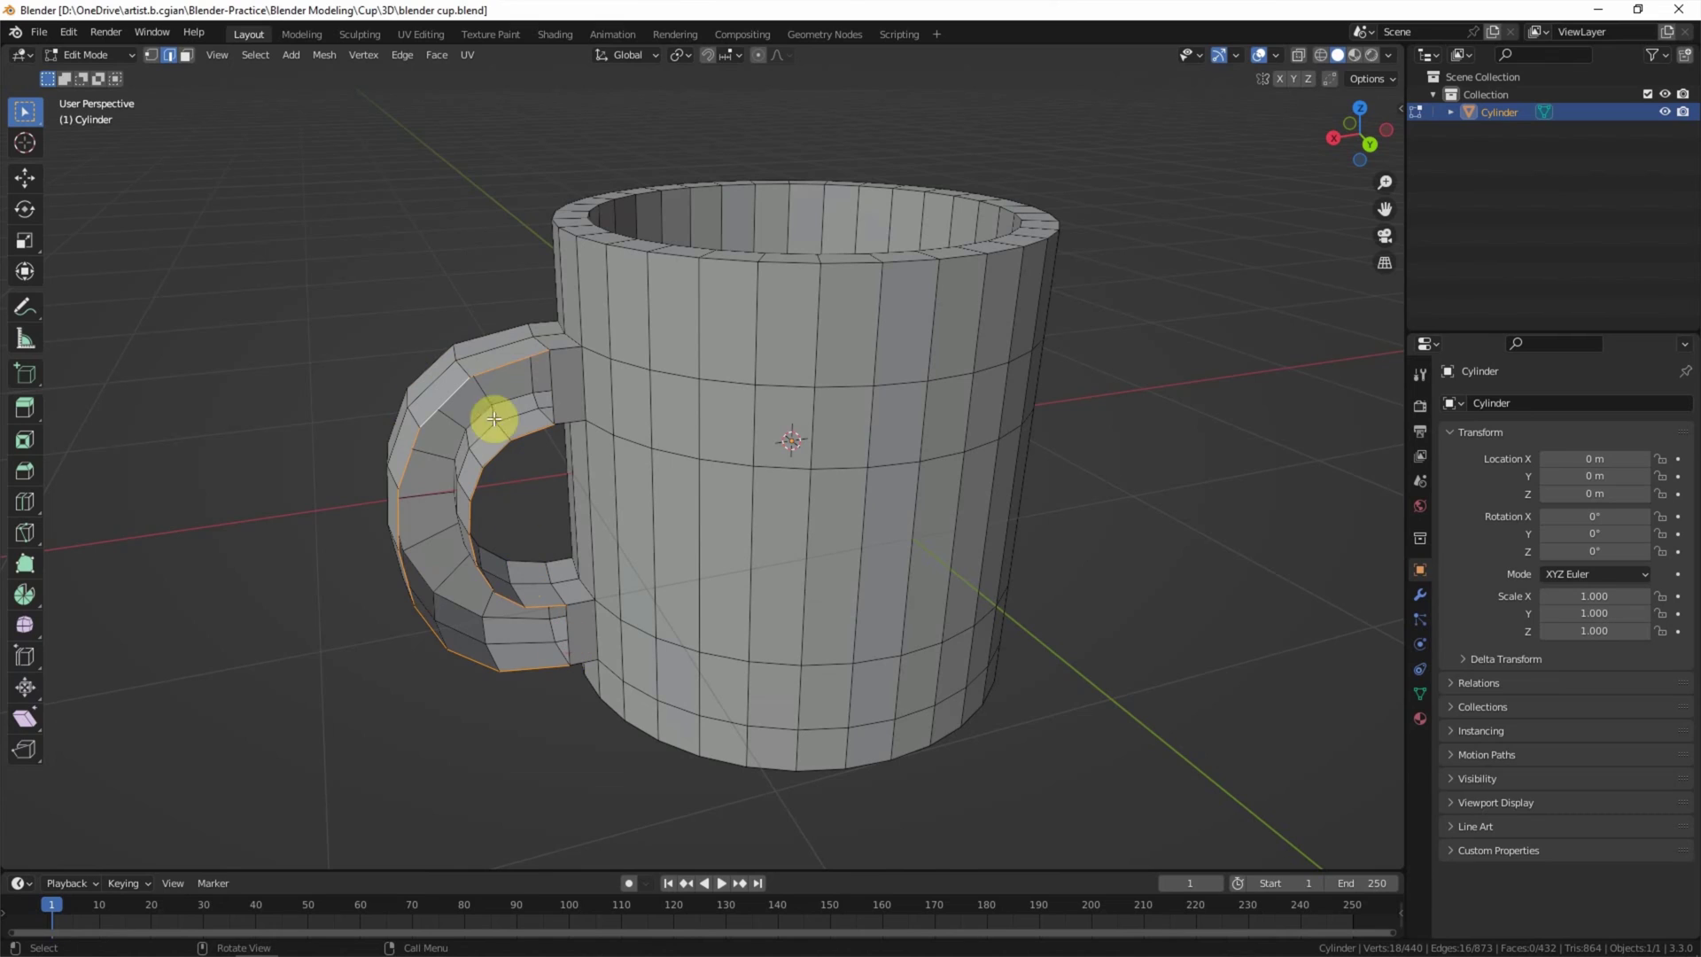
click(402, 55)
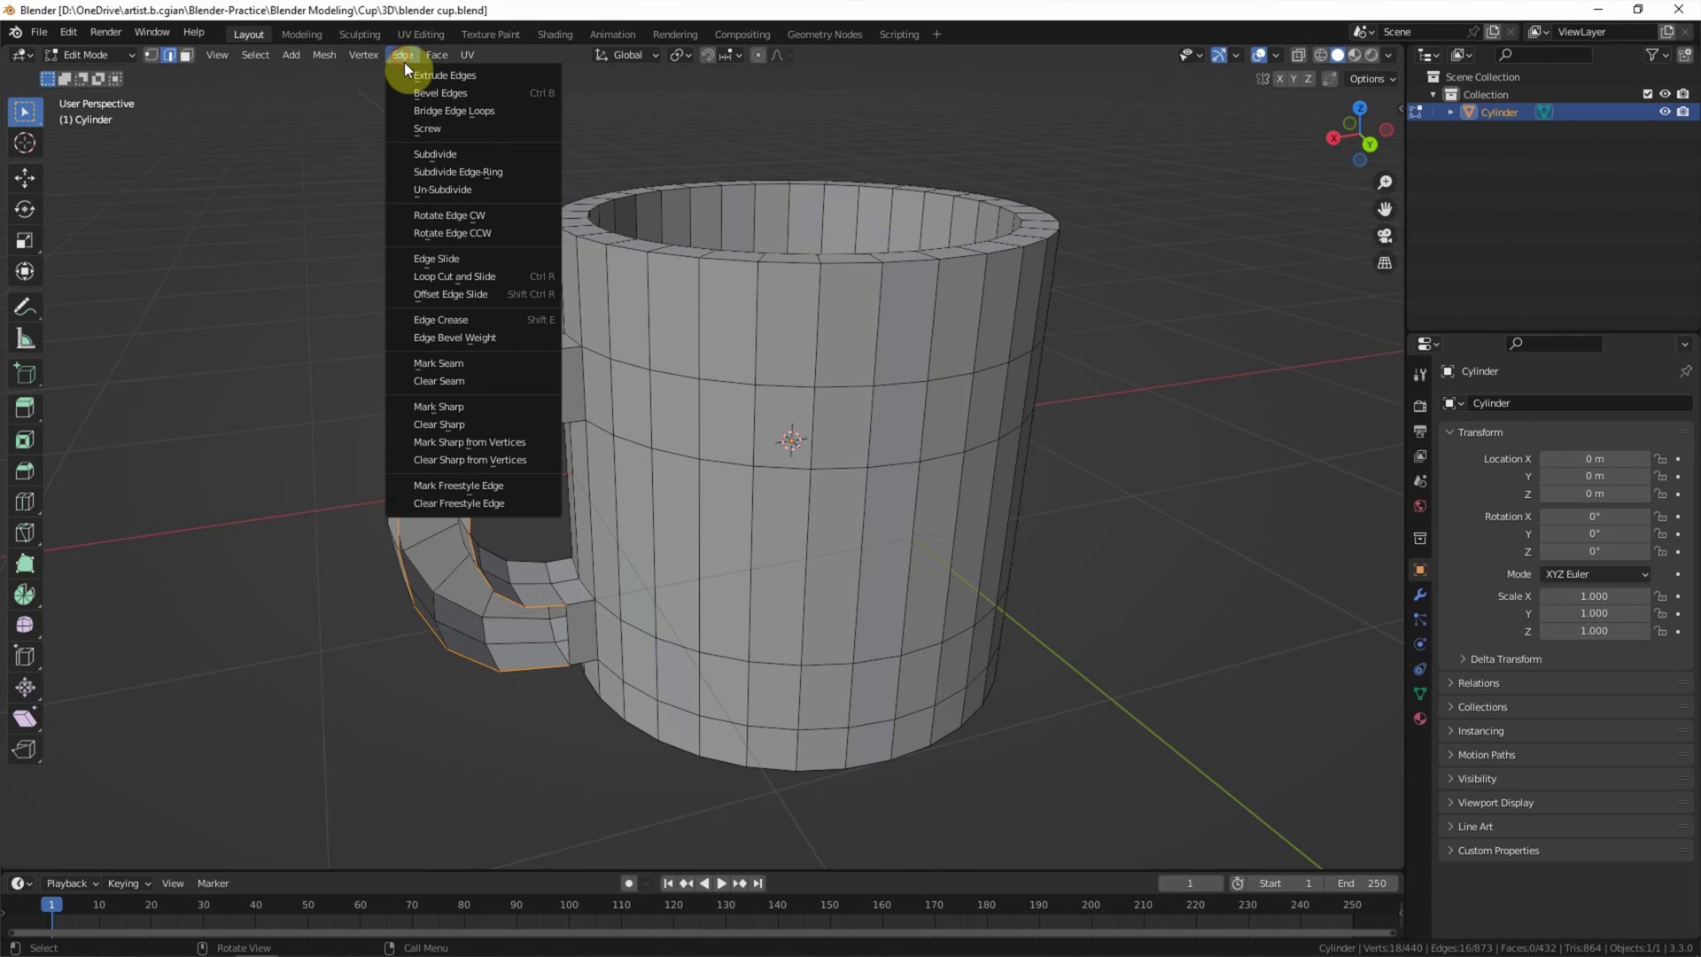
click(428, 110)
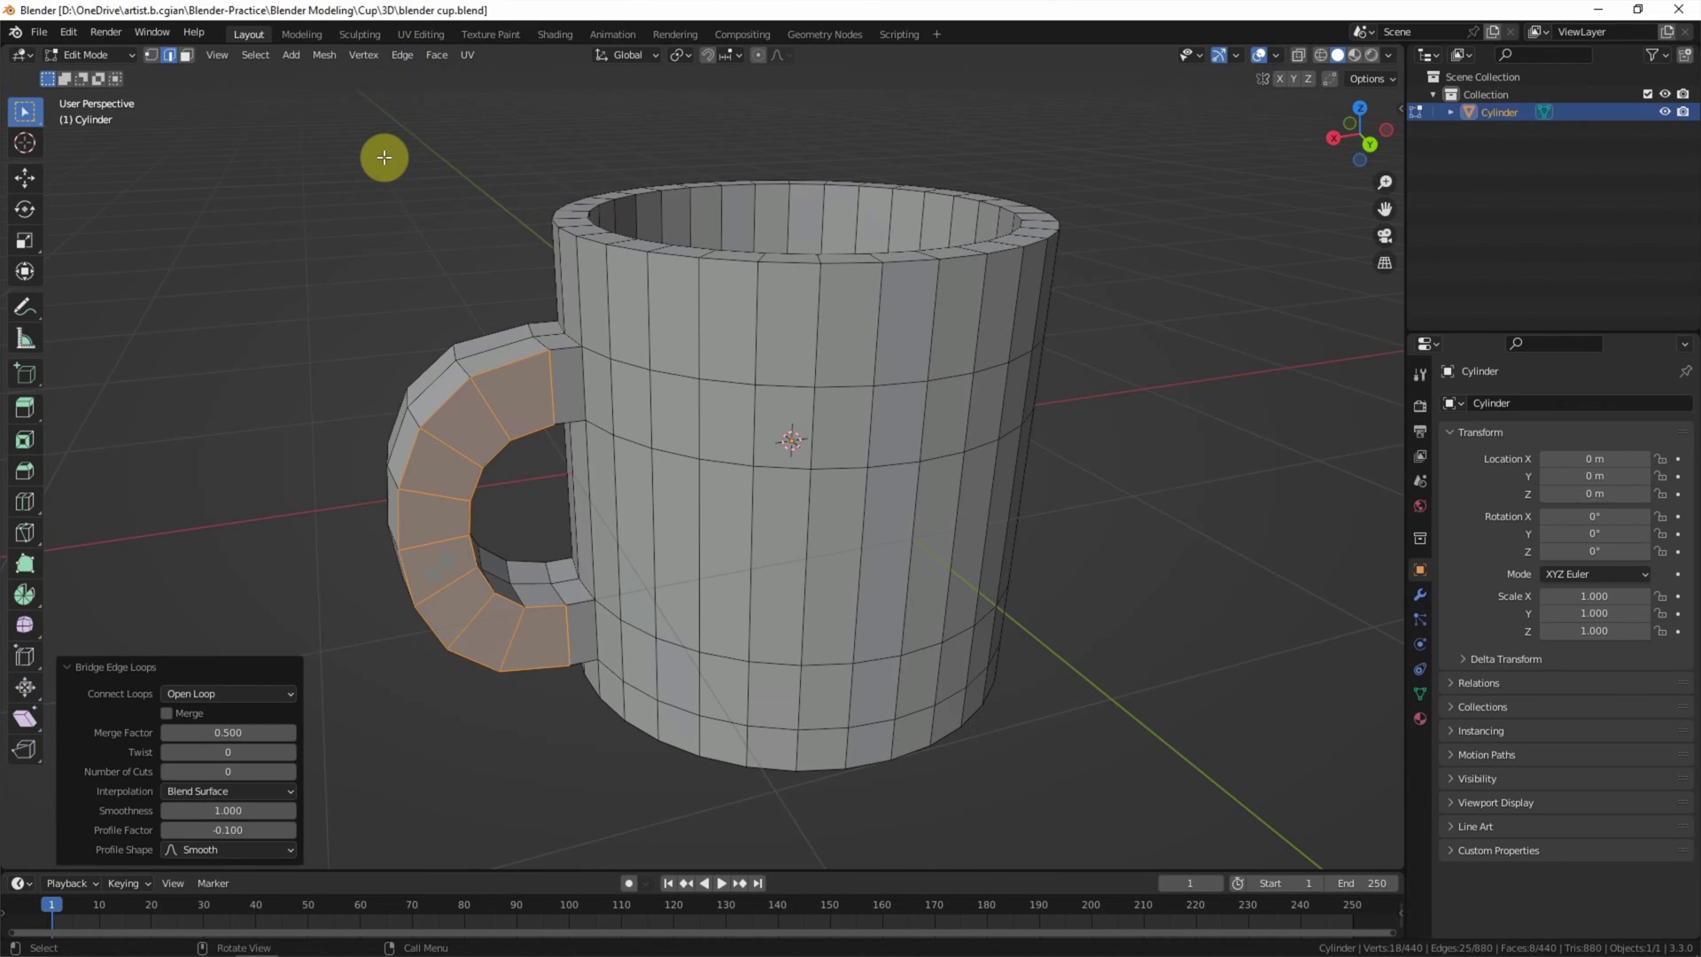
click(384, 157)
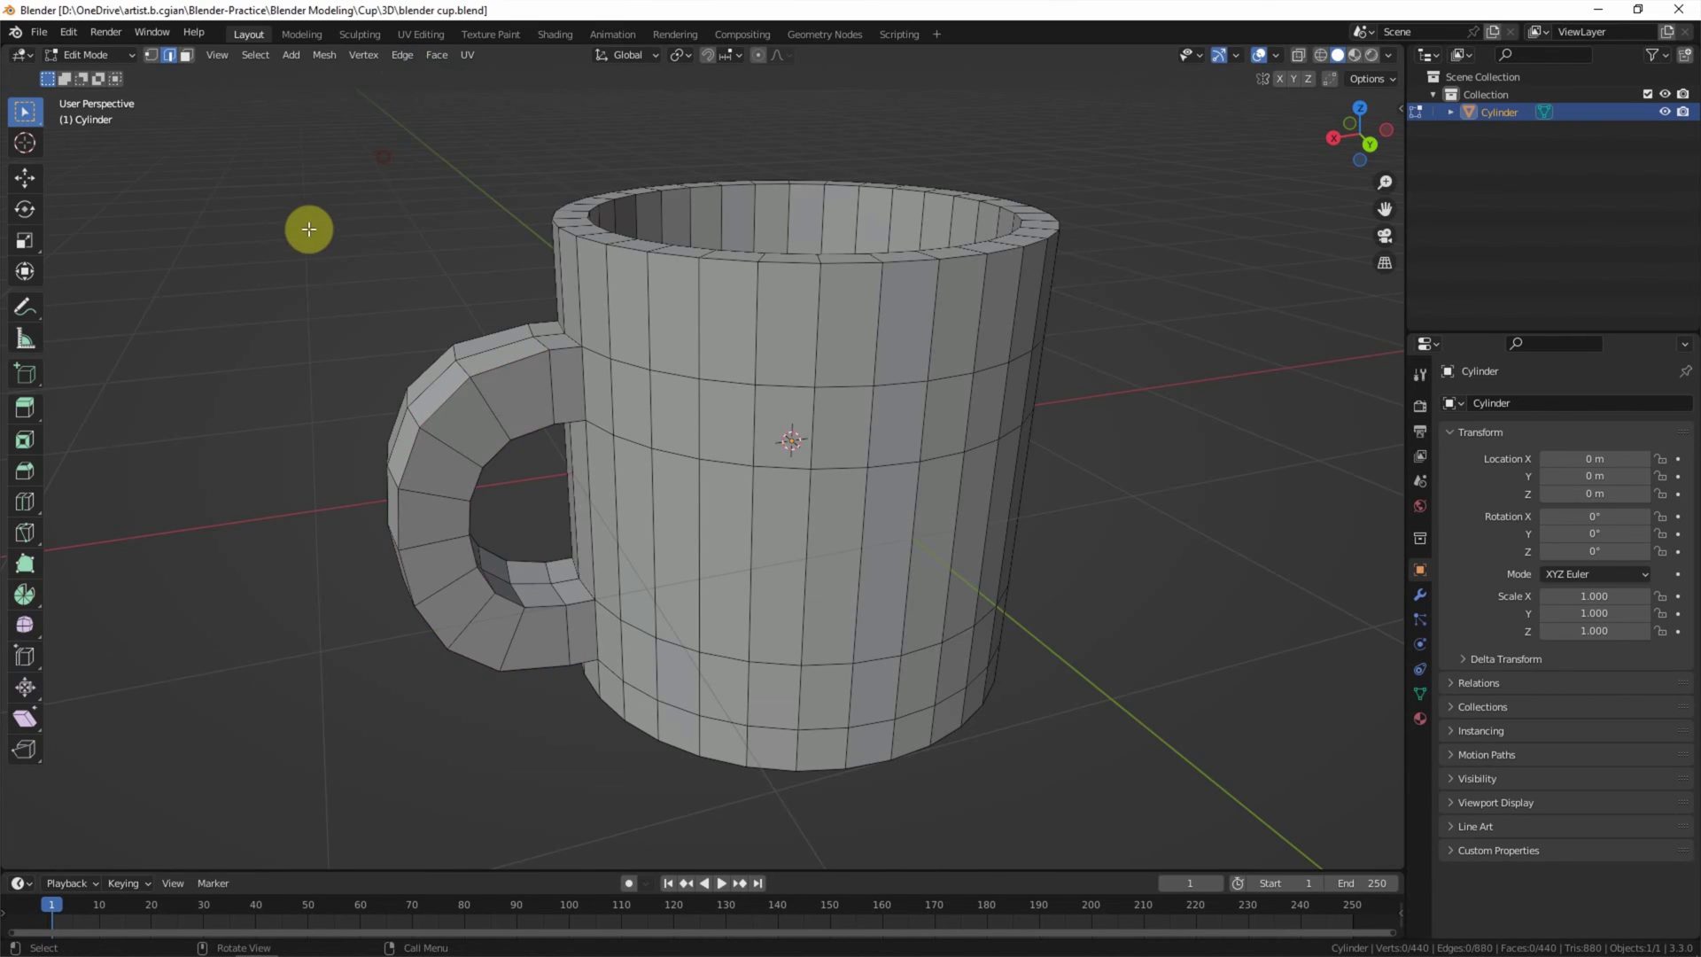
click(1359, 108)
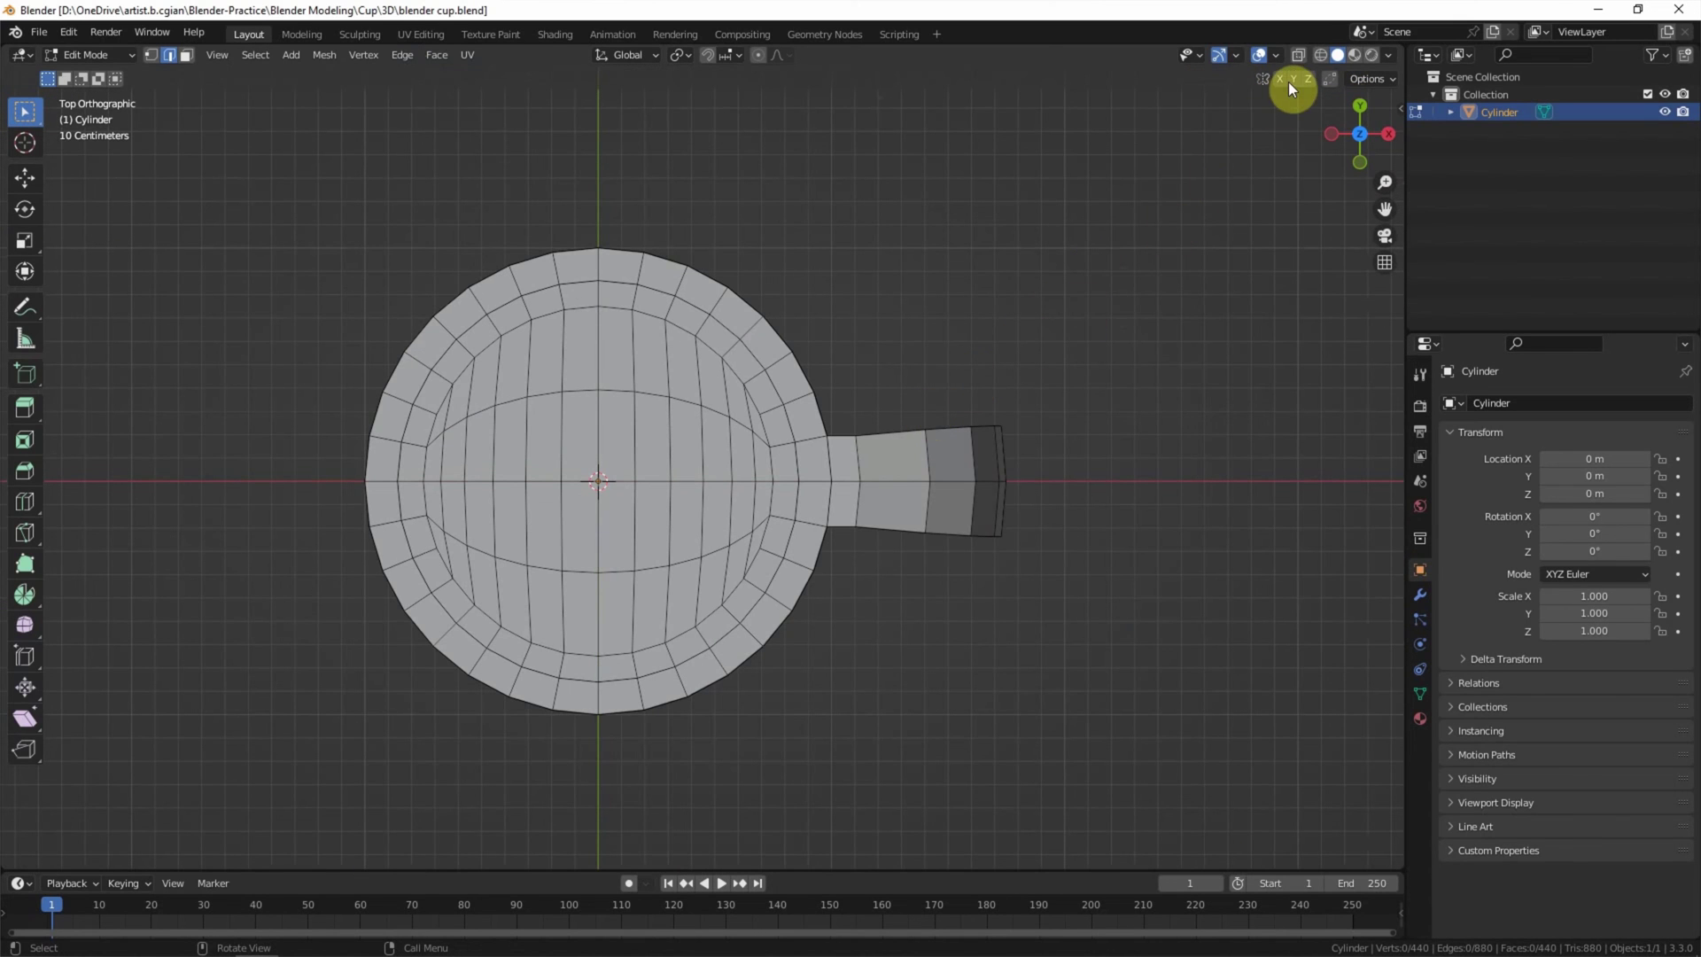
- In wireframe vertex mode, flatten the handle's top row of vertices to Y scale 0
click(1319, 55)
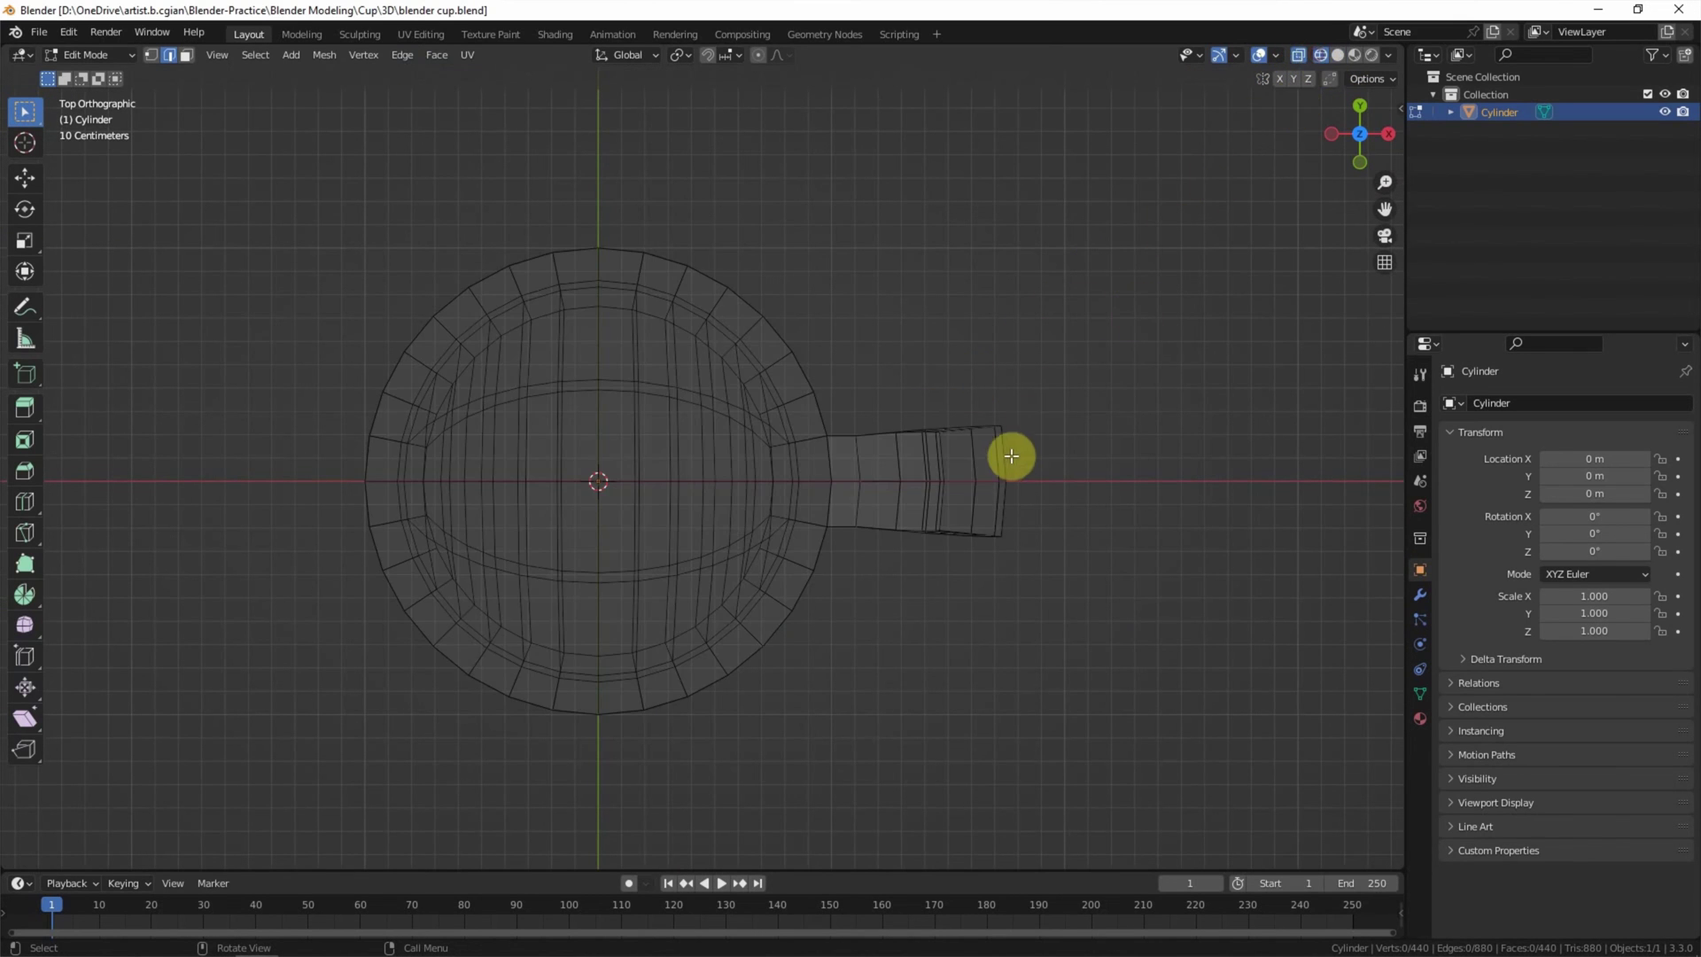
scroll(1011, 457, up, 1)
shift+middle_drag(1034, 414, 972, 448)
scroll(972, 448, up, 2)
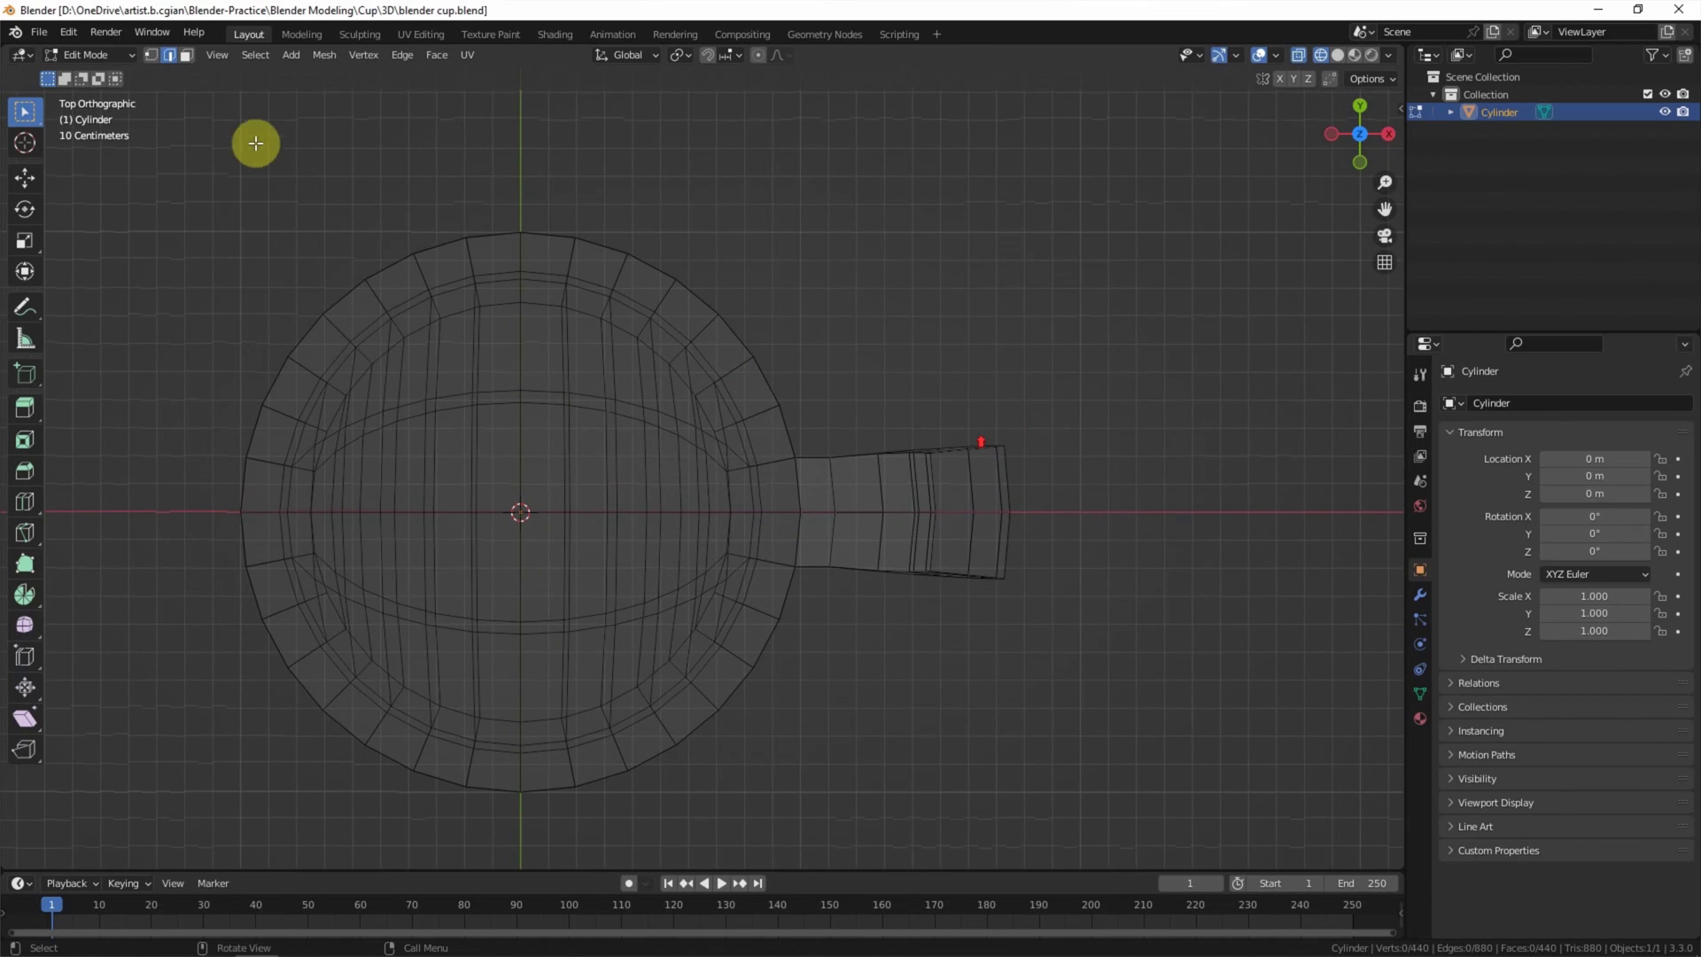
click(152, 55)
drag(824, 406, 1031, 474)
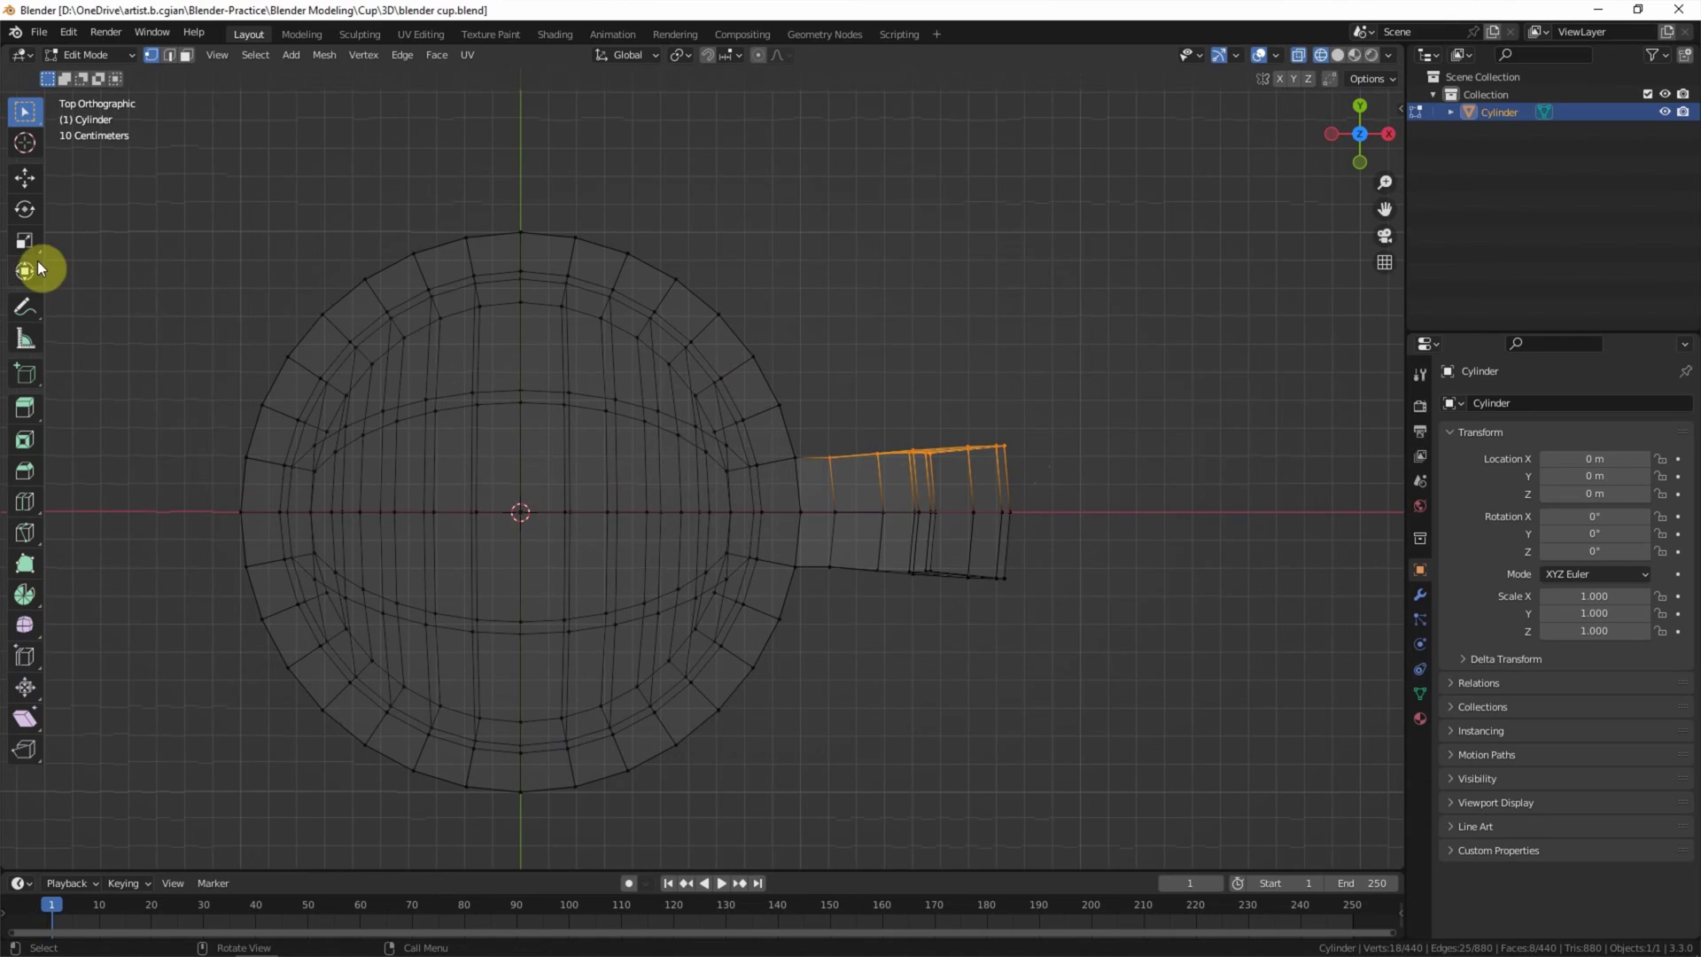
click(24, 241)
mouse_move(901, 414)
mouse_down()
mouse_move(911, 383)
mouse_move(918, 428)
mouse_up()
click(258, 791)
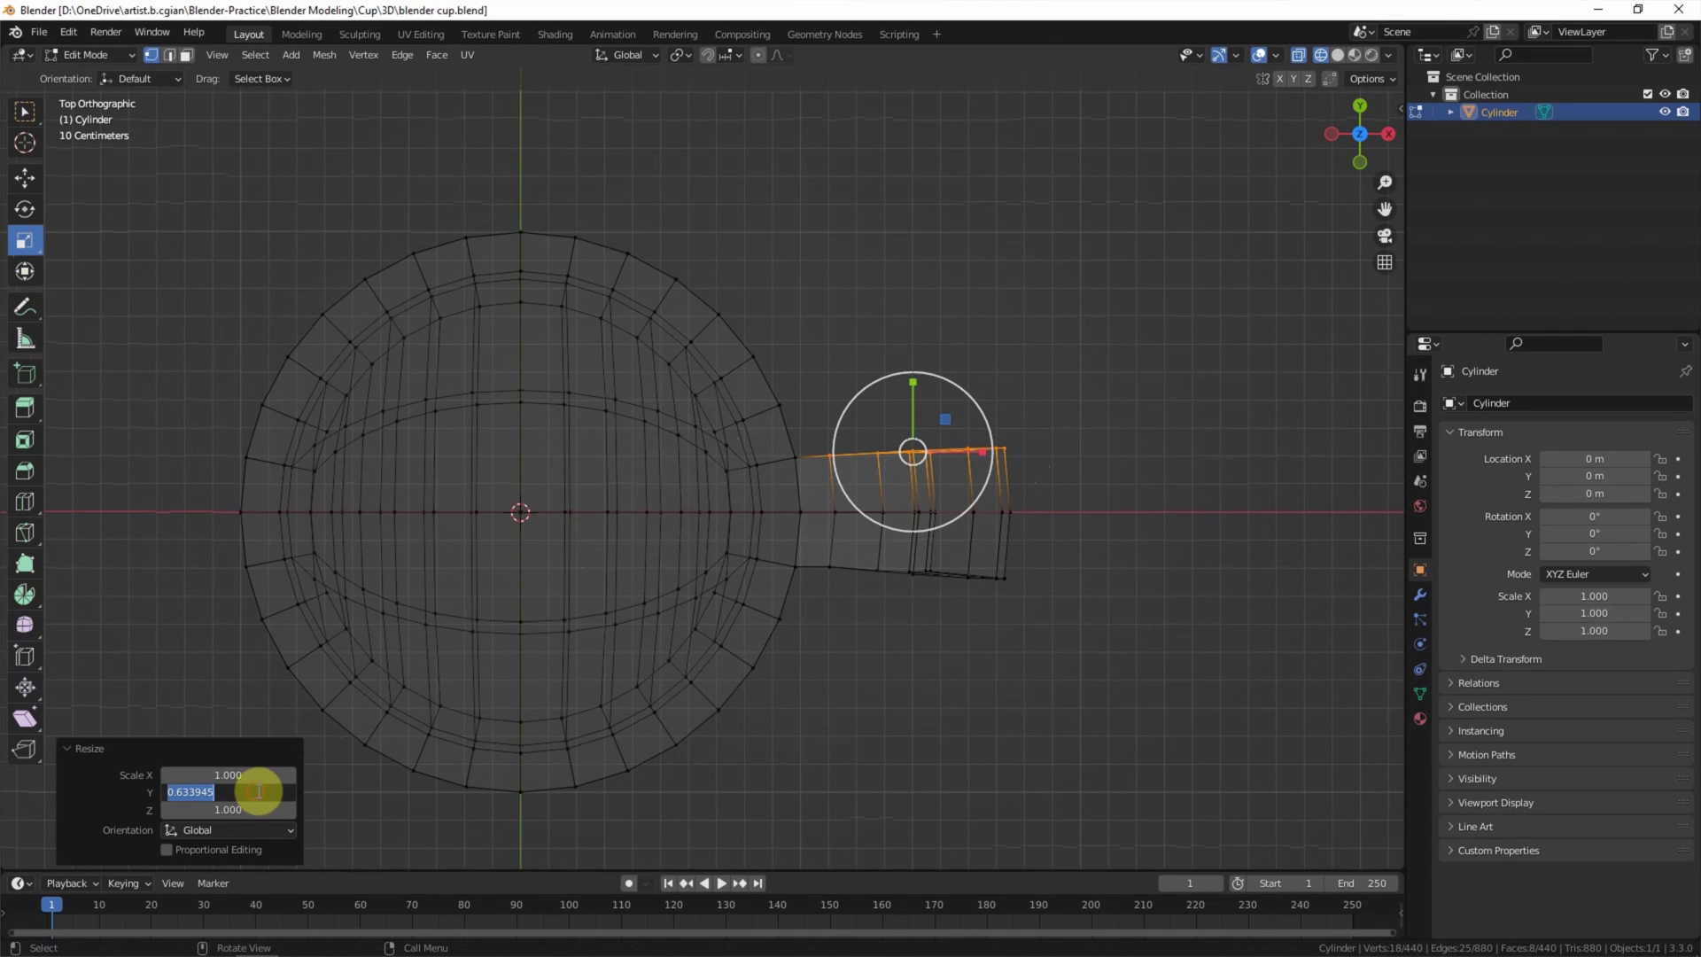
text(0)
key(Return)
- Flatten the handle's lower edge to Y scale 0 and narrow its upper edge to 0.931 on Y
drag(1050, 553, 817, 602)
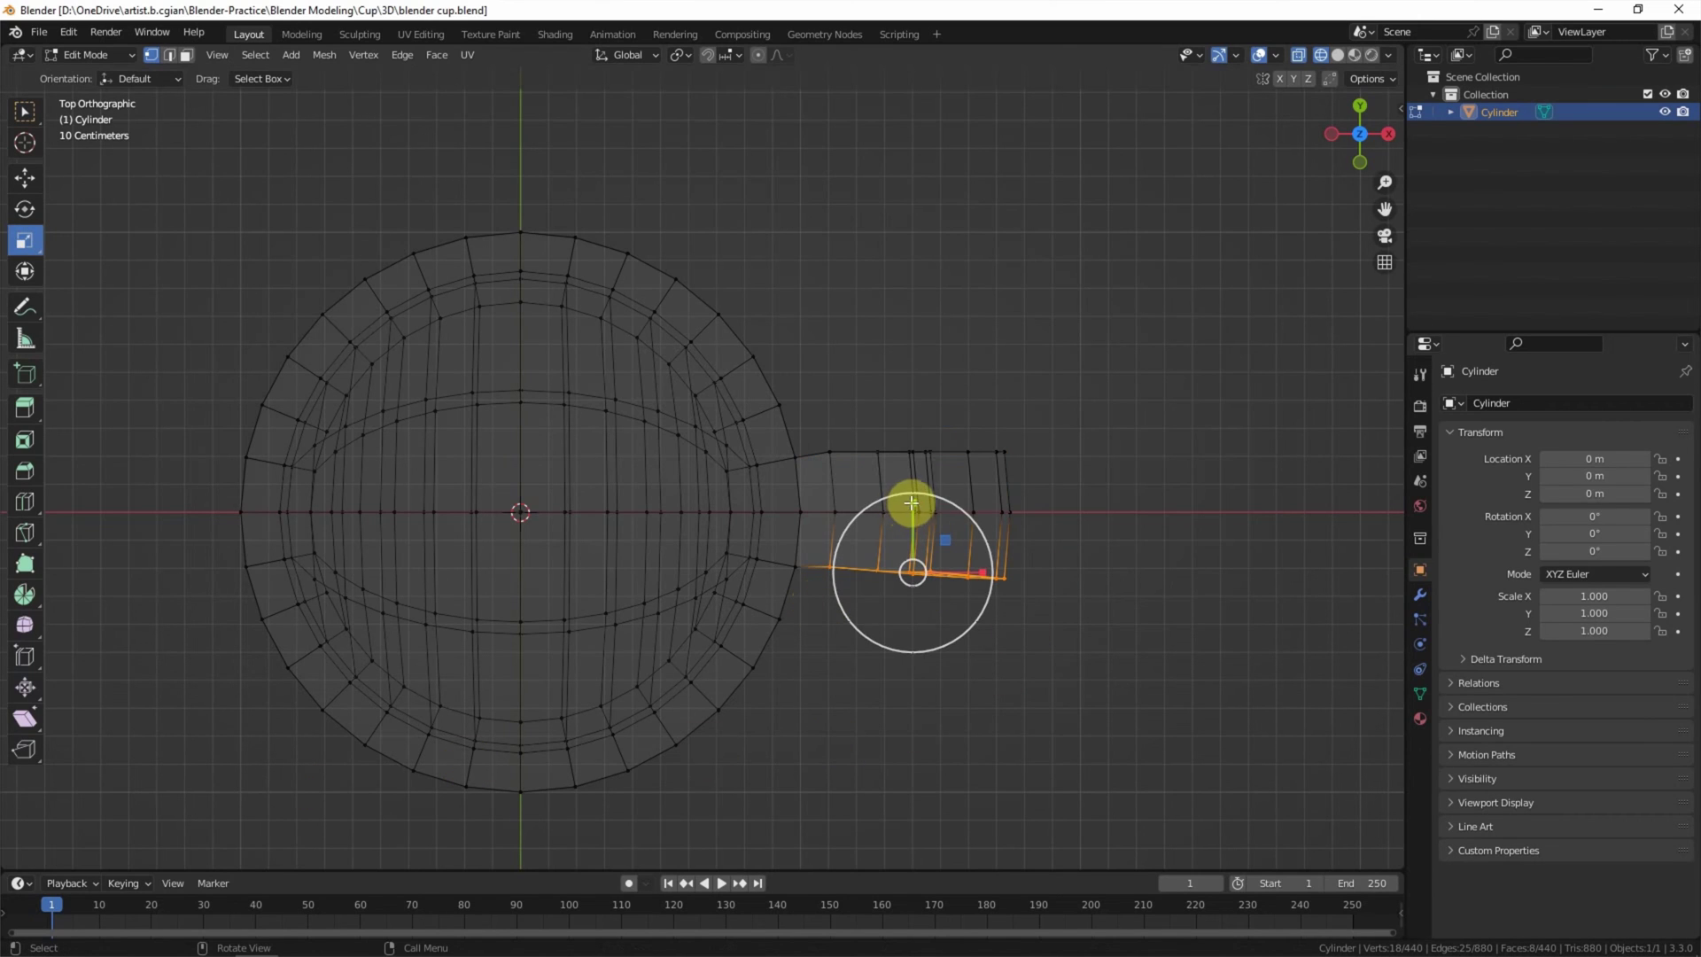
drag(912, 501, 916, 522)
click(256, 792)
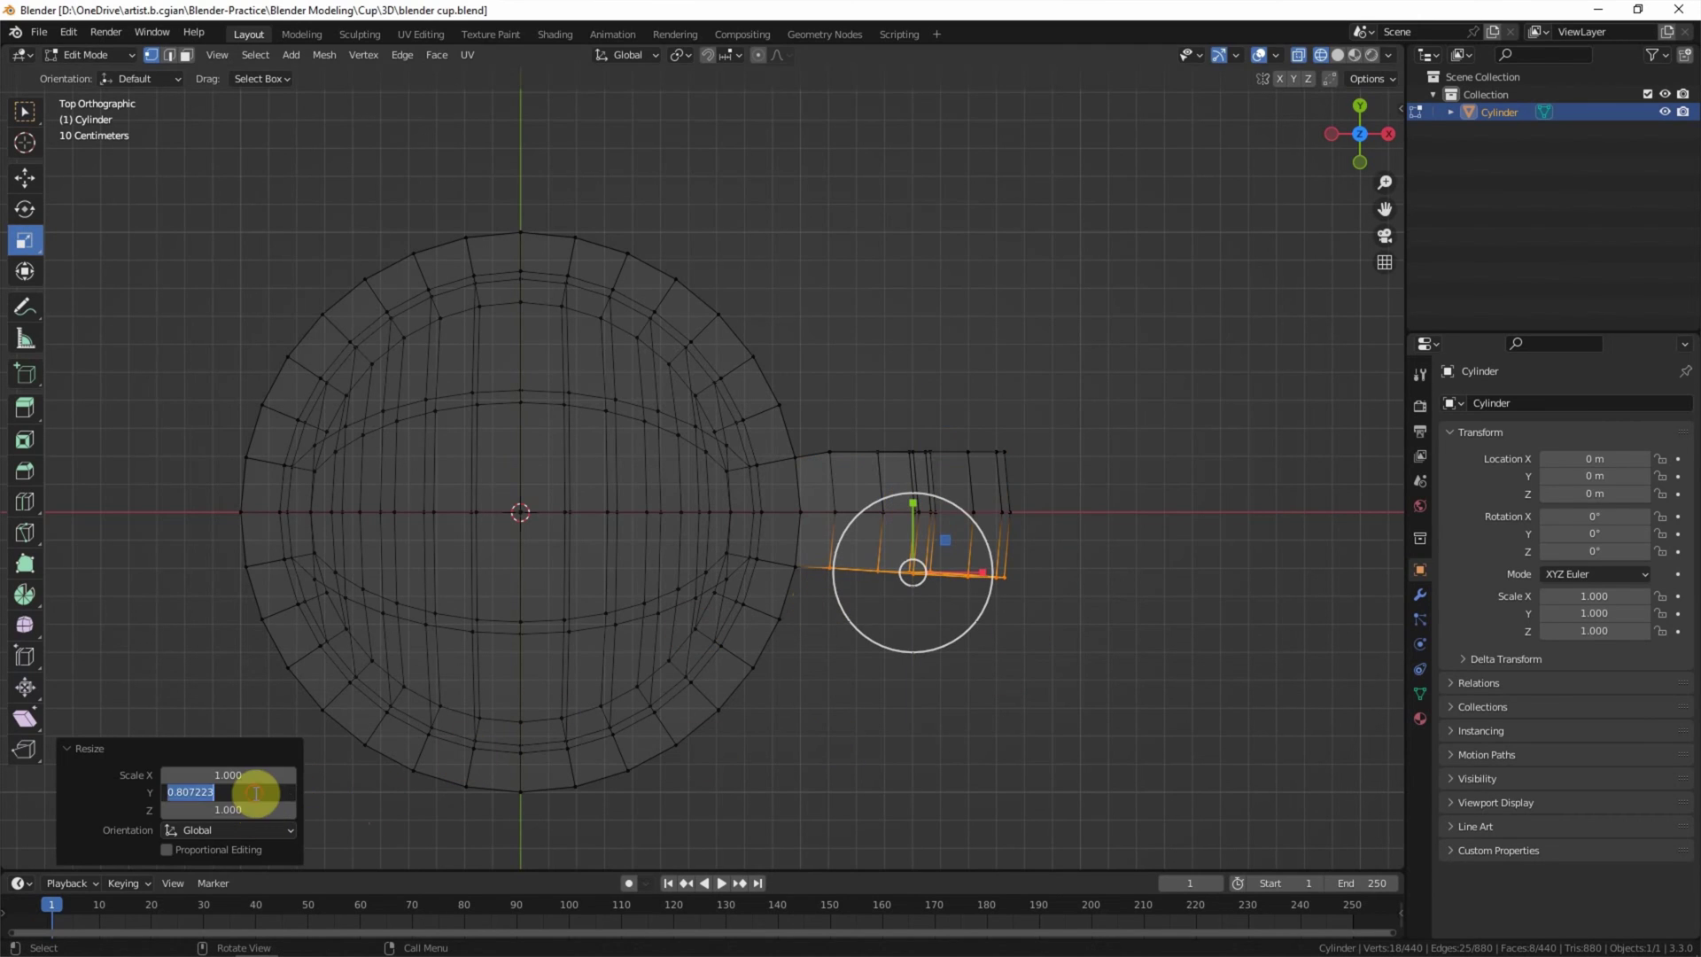
text(0)
key(Return)
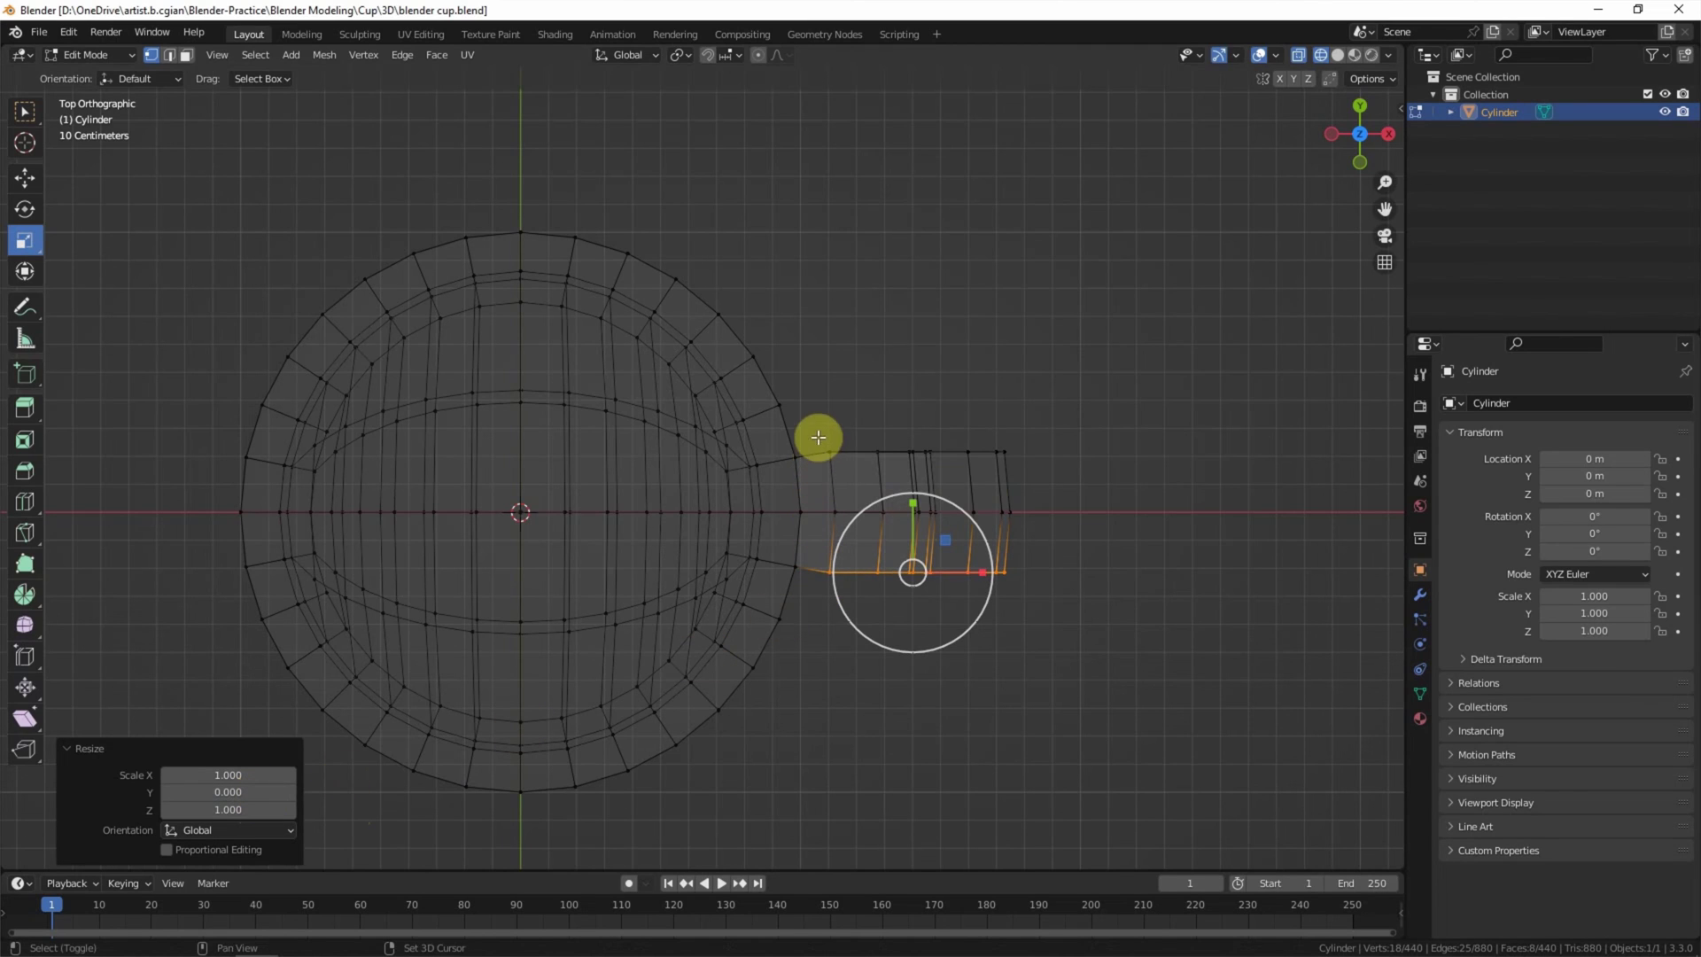
drag(820, 430, 1023, 453)
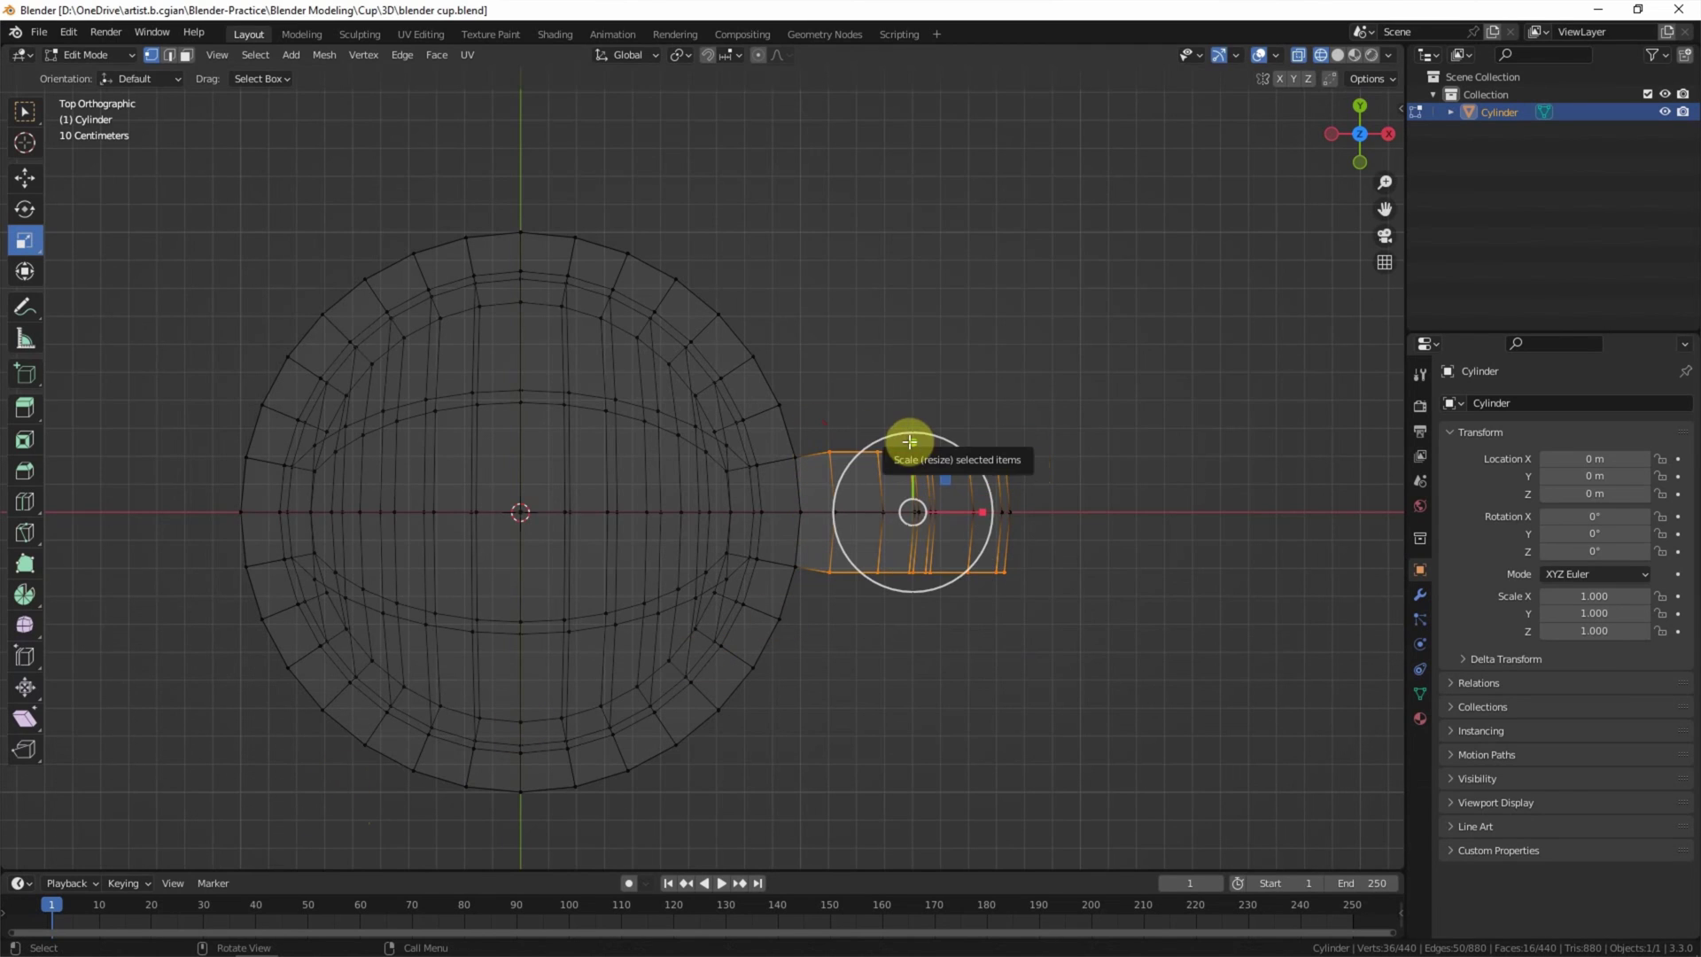
drag(912, 444, 917, 443)
- In Front view, stretch the handle's top/bottom end edges and inner edges apart vertically
click(1360, 162)
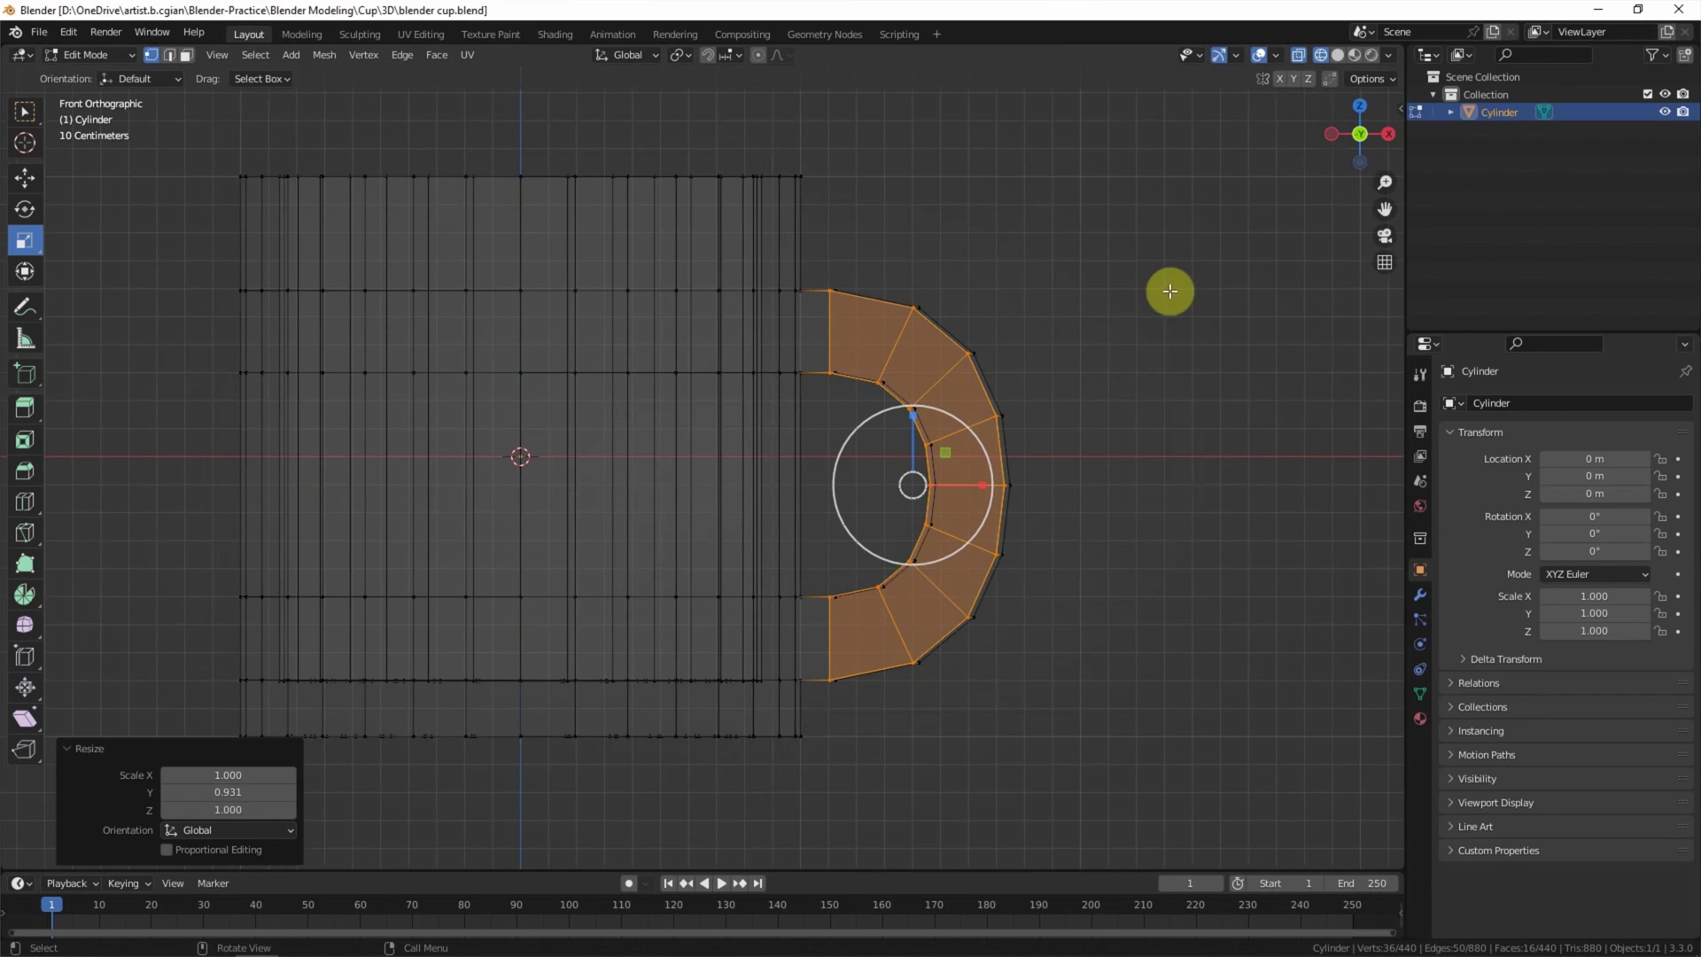
drag(824, 266, 952, 350)
drag(833, 699, 937, 638)
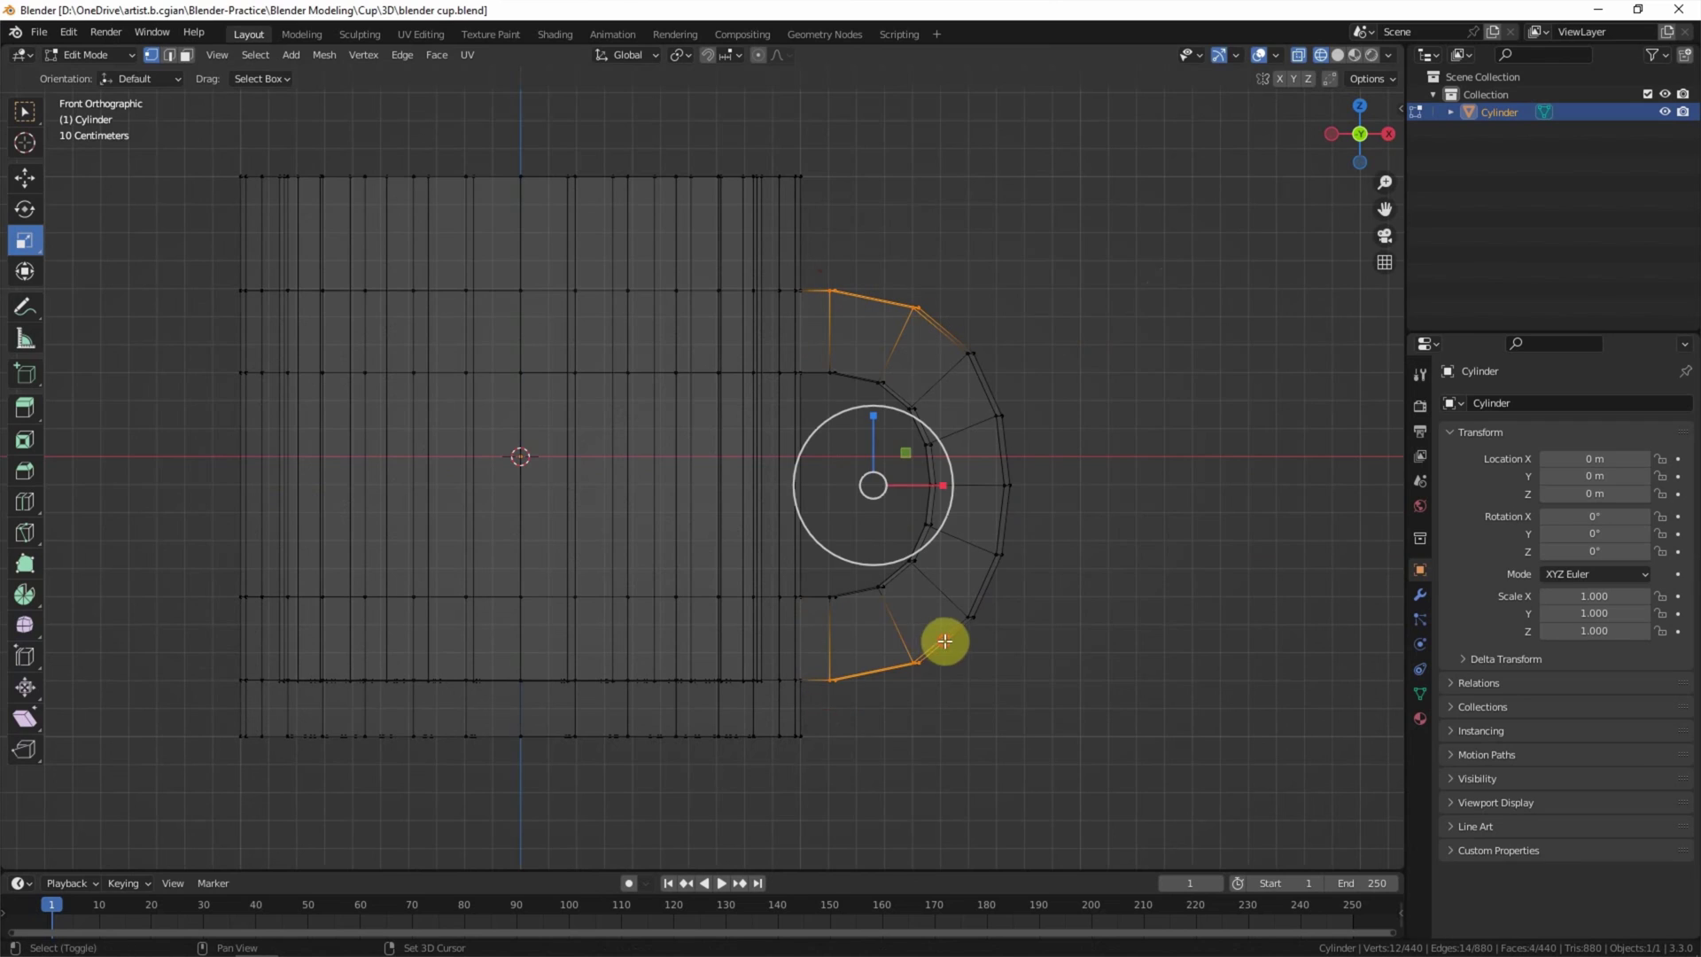
drag(873, 417, 872, 410)
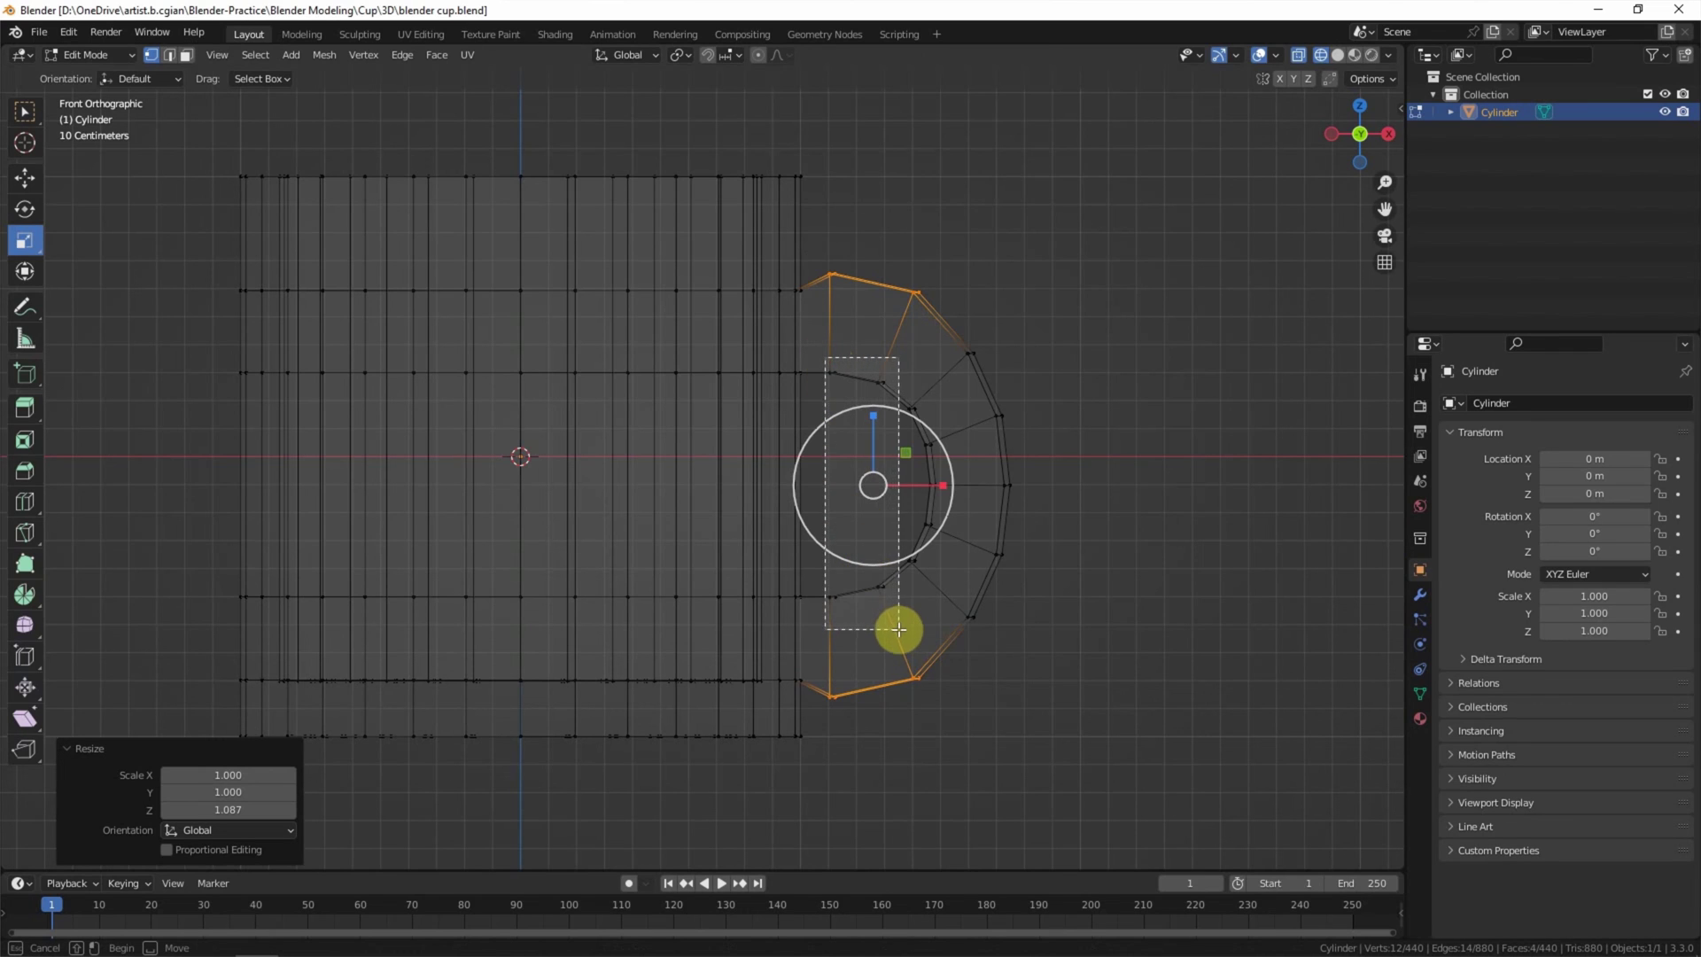
drag(901, 626, 817, 359)
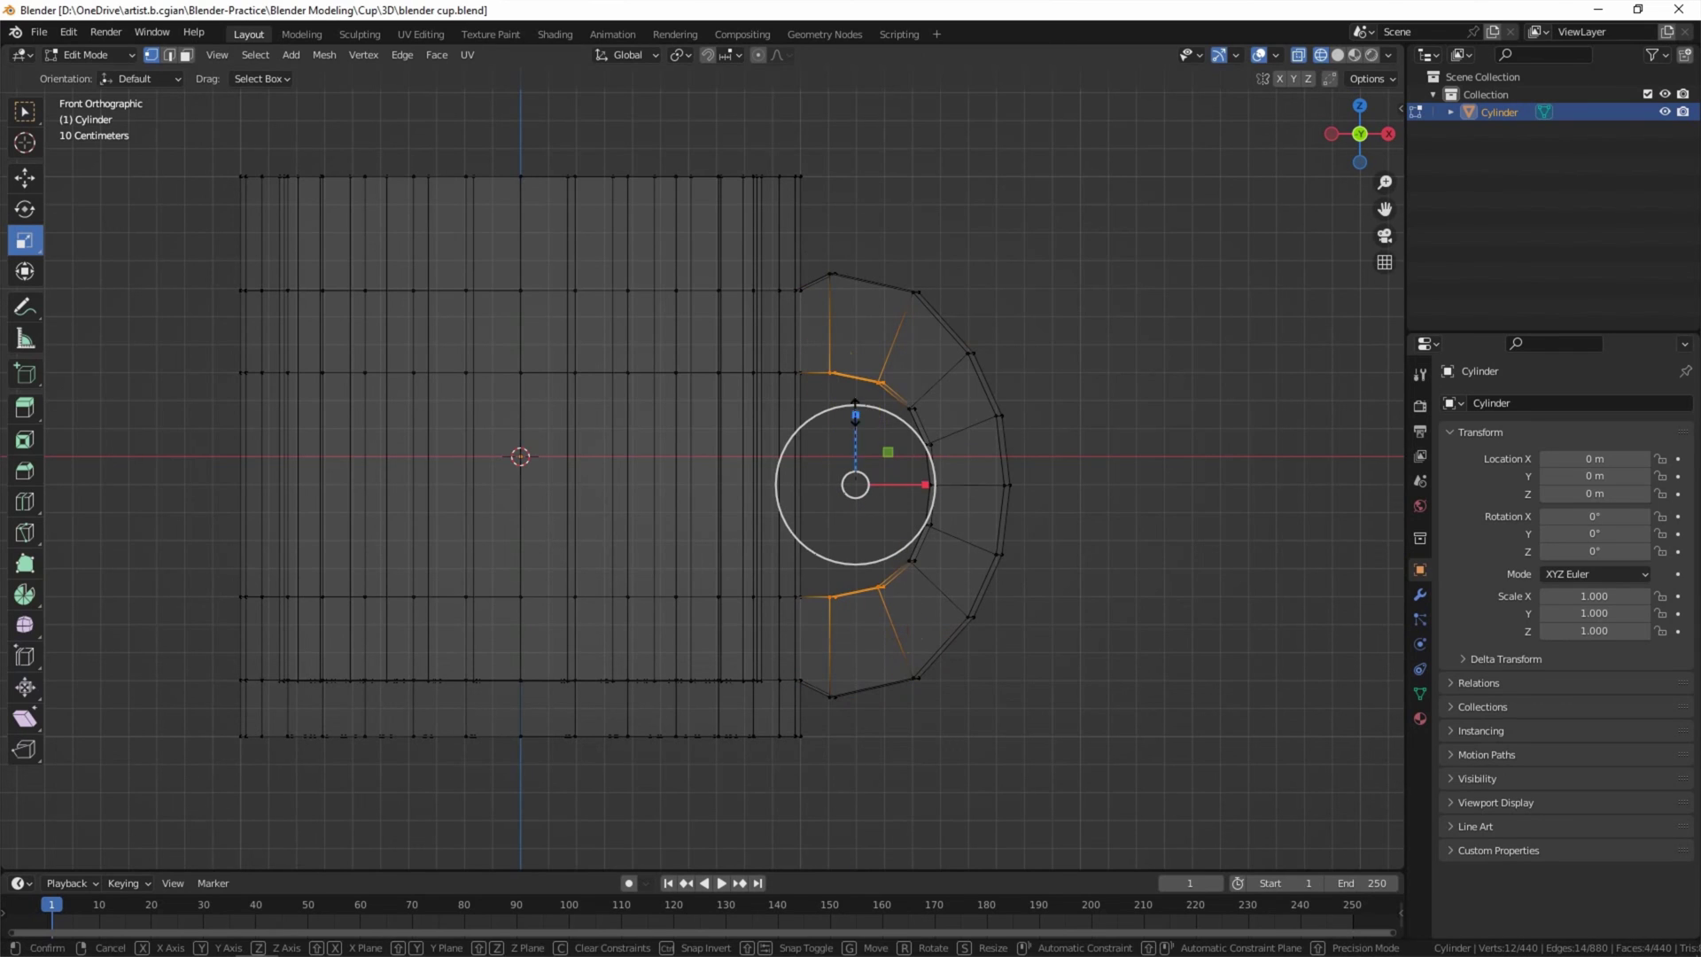
drag(855, 417, 855, 390)
click(820, 341)
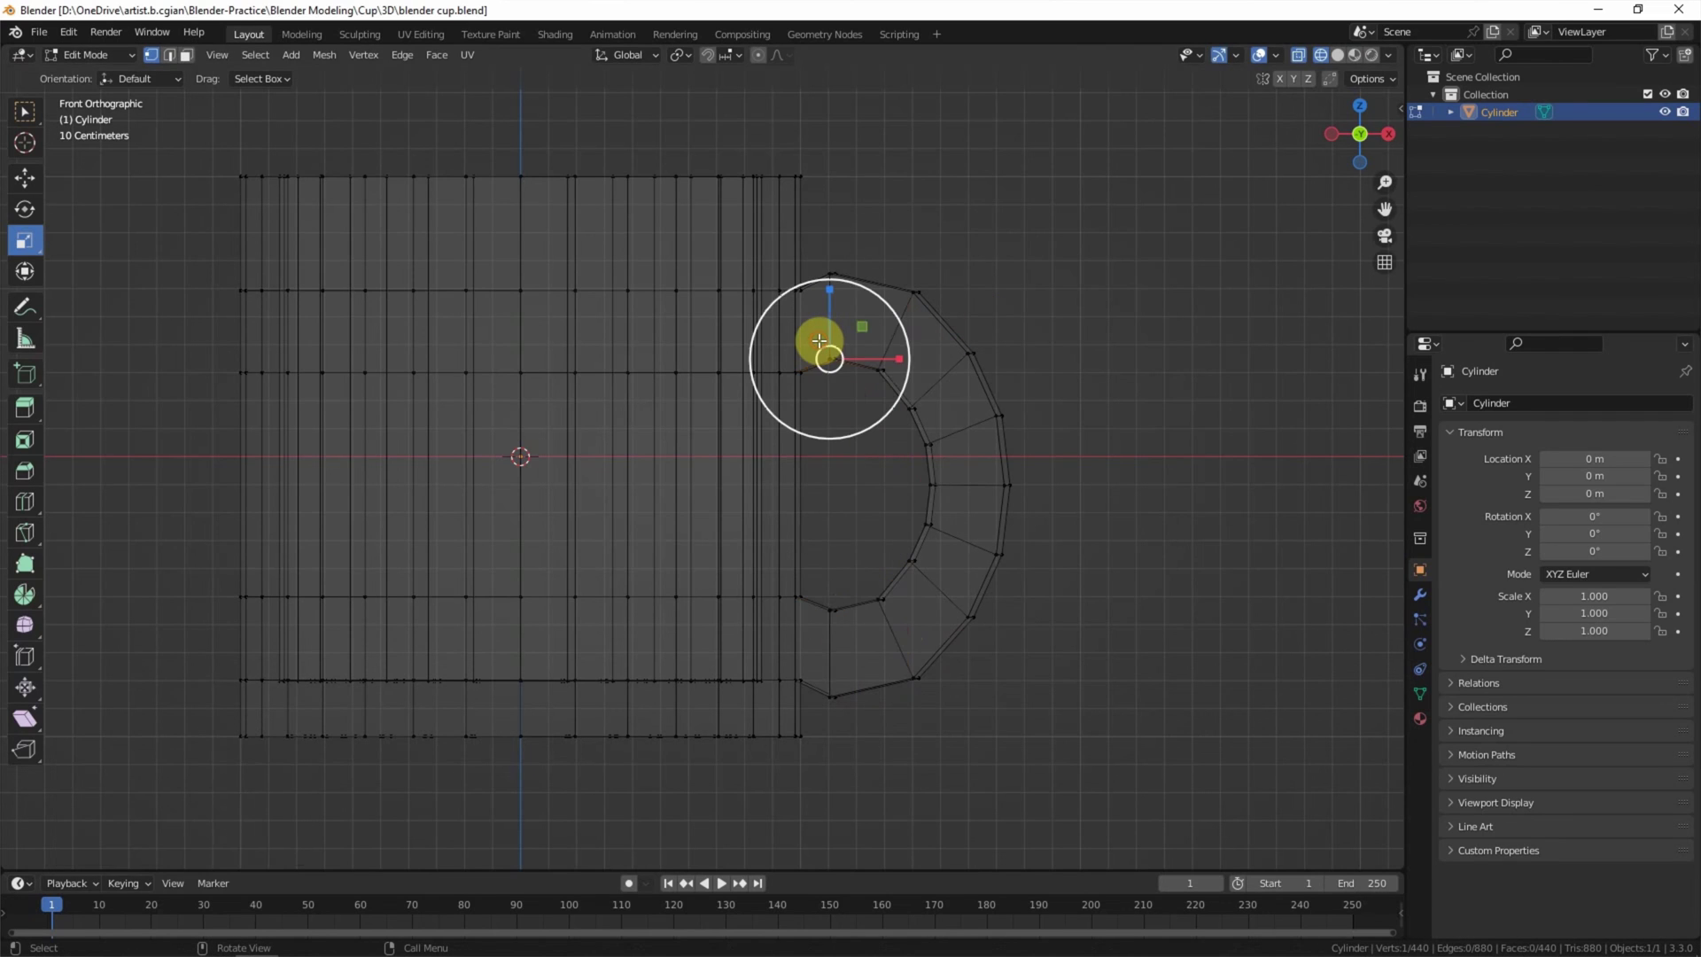
- Move the handle's inner curve 0.05064 m outward along X to slim the handle
drag(822, 633, 942, 351)
click(25, 179)
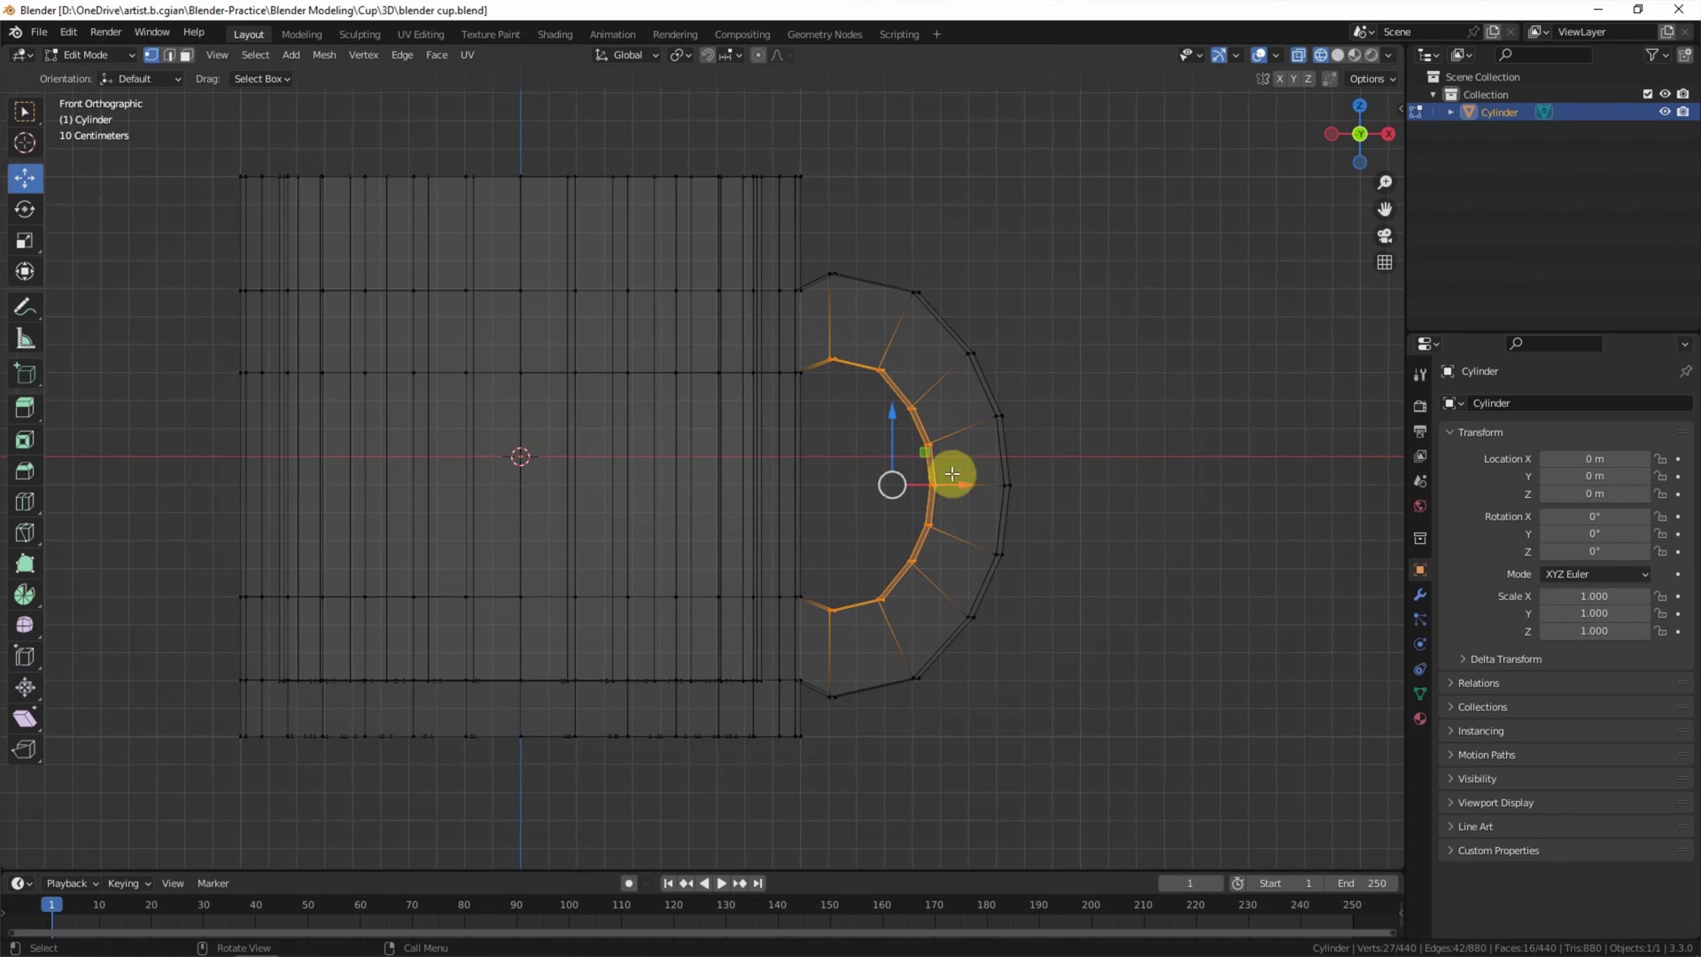
drag(968, 487, 980, 494)
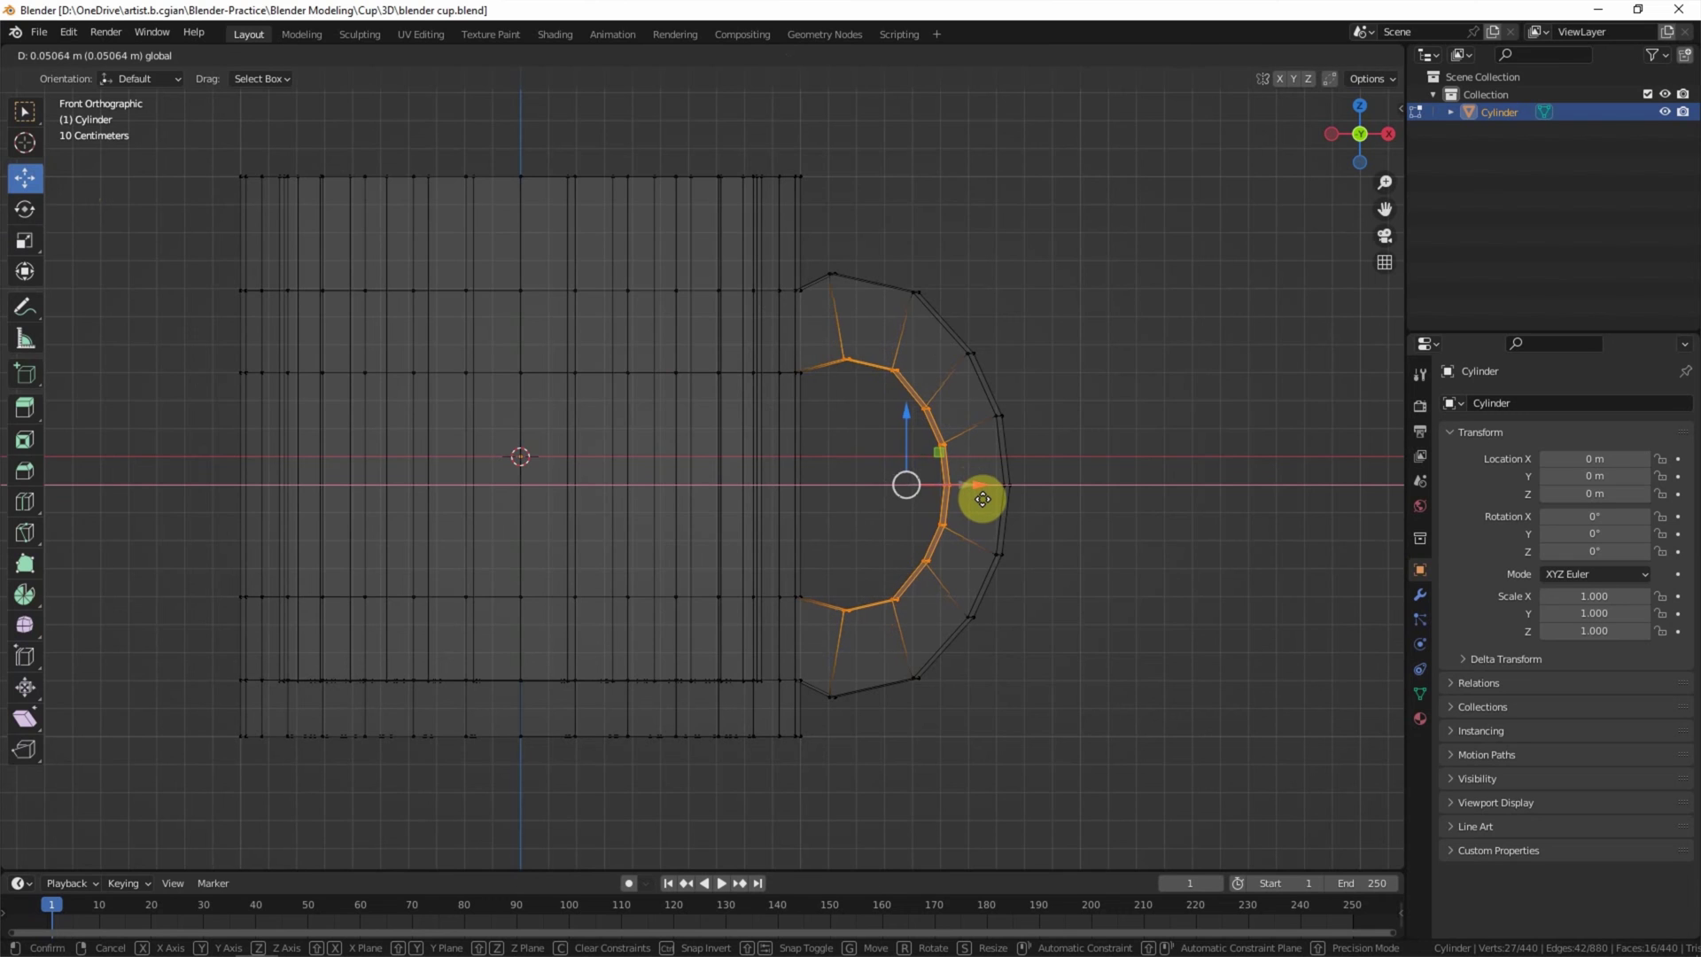
click(1192, 475)
scroll(1108, 471, down, 2)
middle_drag(1109, 471, 1059, 537)
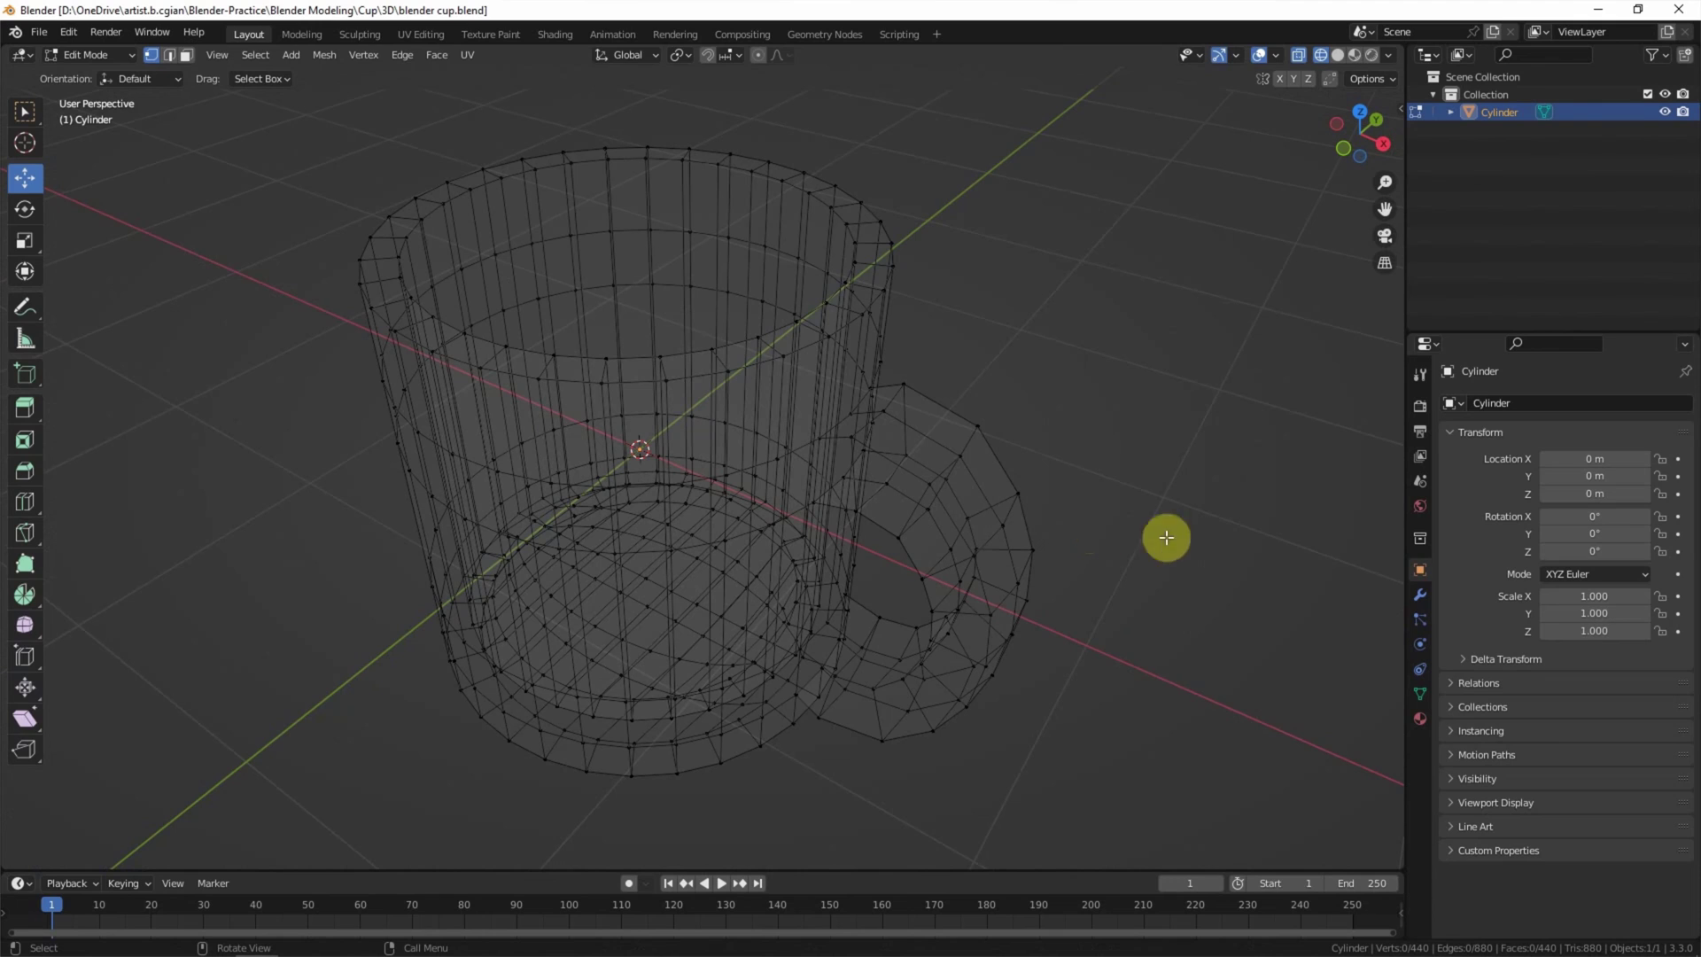
- Add a Subdivision Surface modifier (viewport 1, render 2) and switch to Solid viewport shading
click(1421, 595)
click(1464, 403)
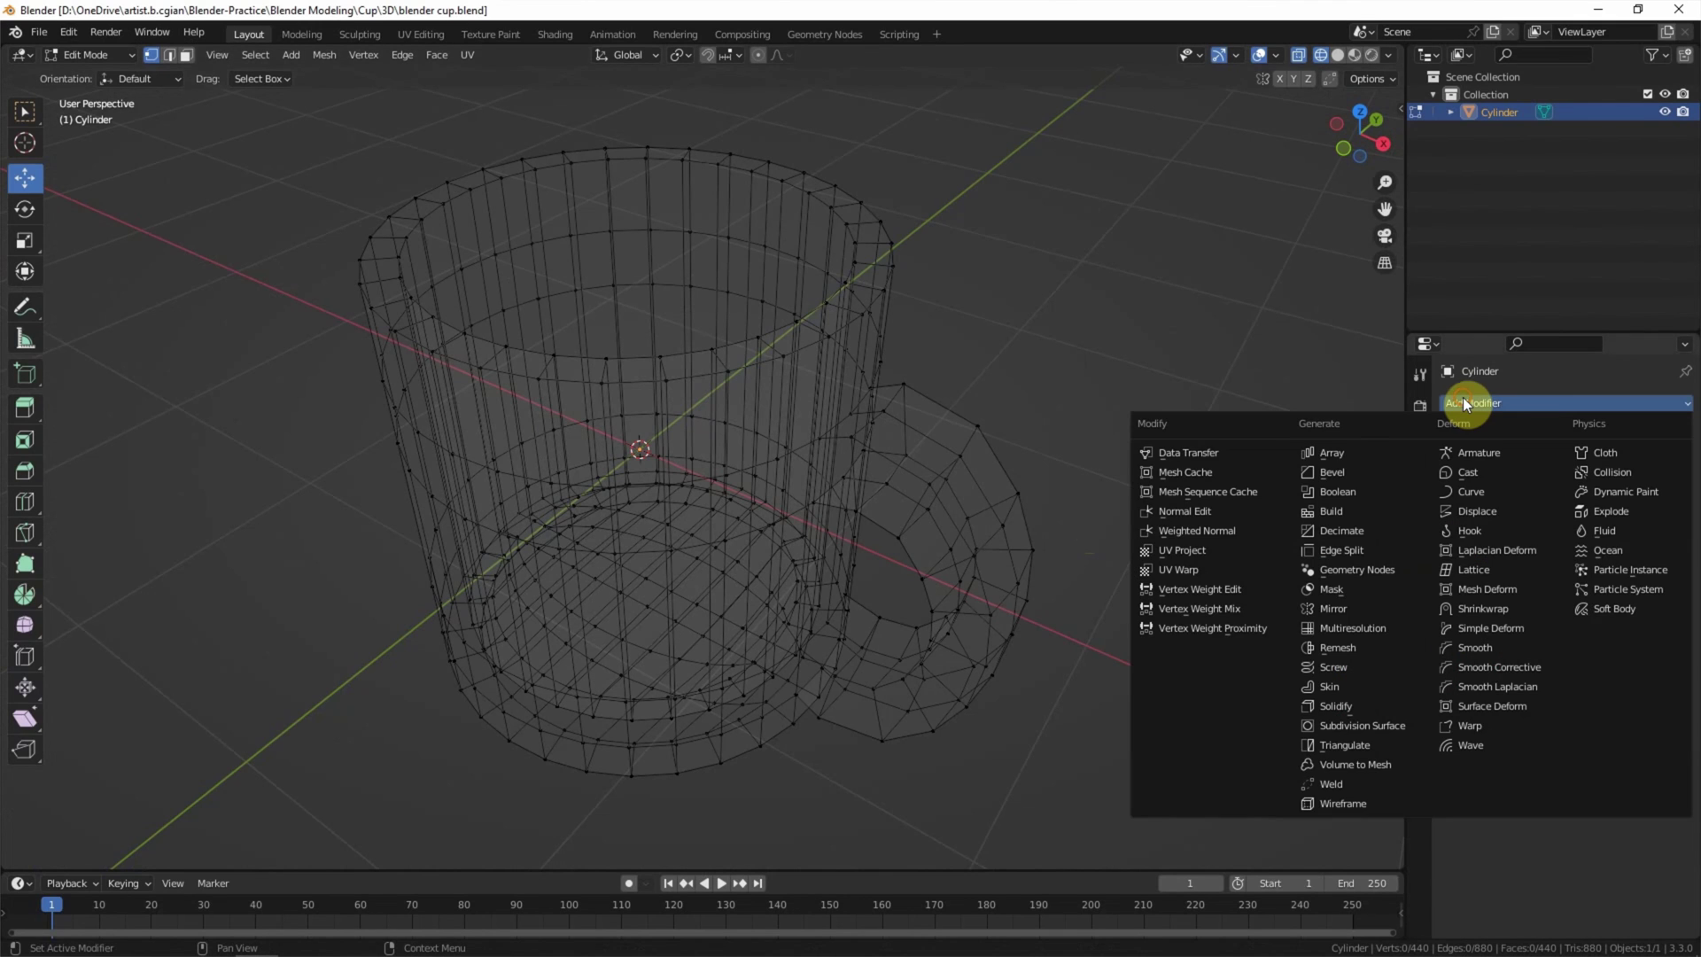
click(1353, 727)
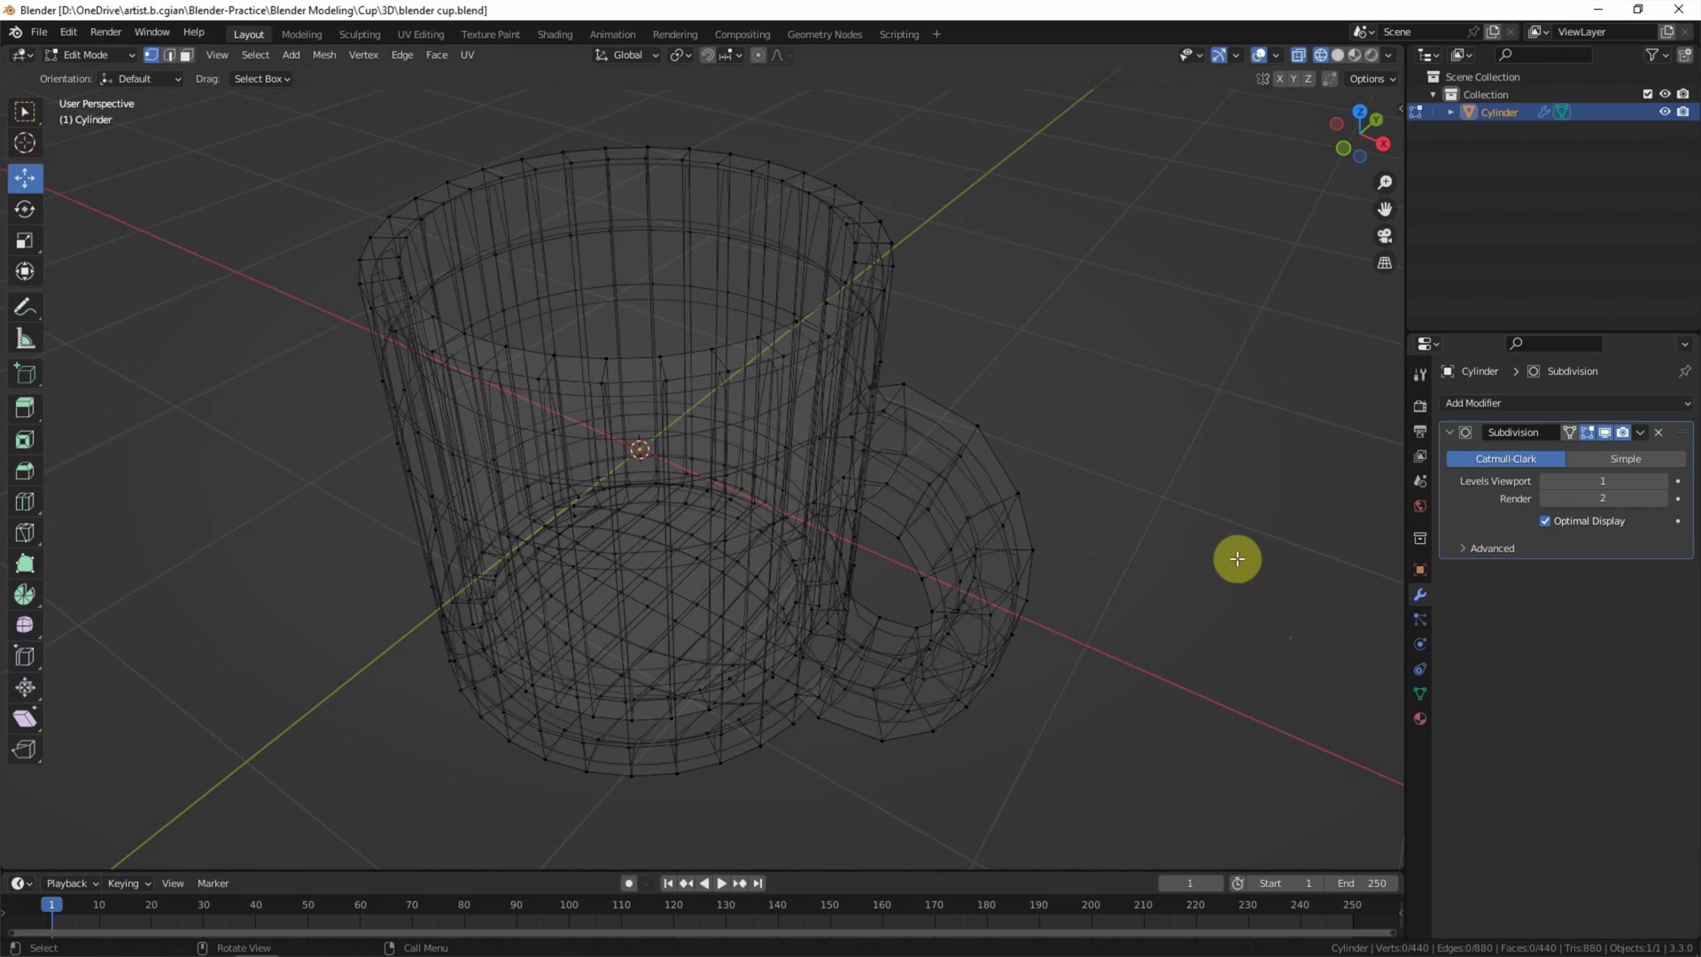
click(1336, 57)
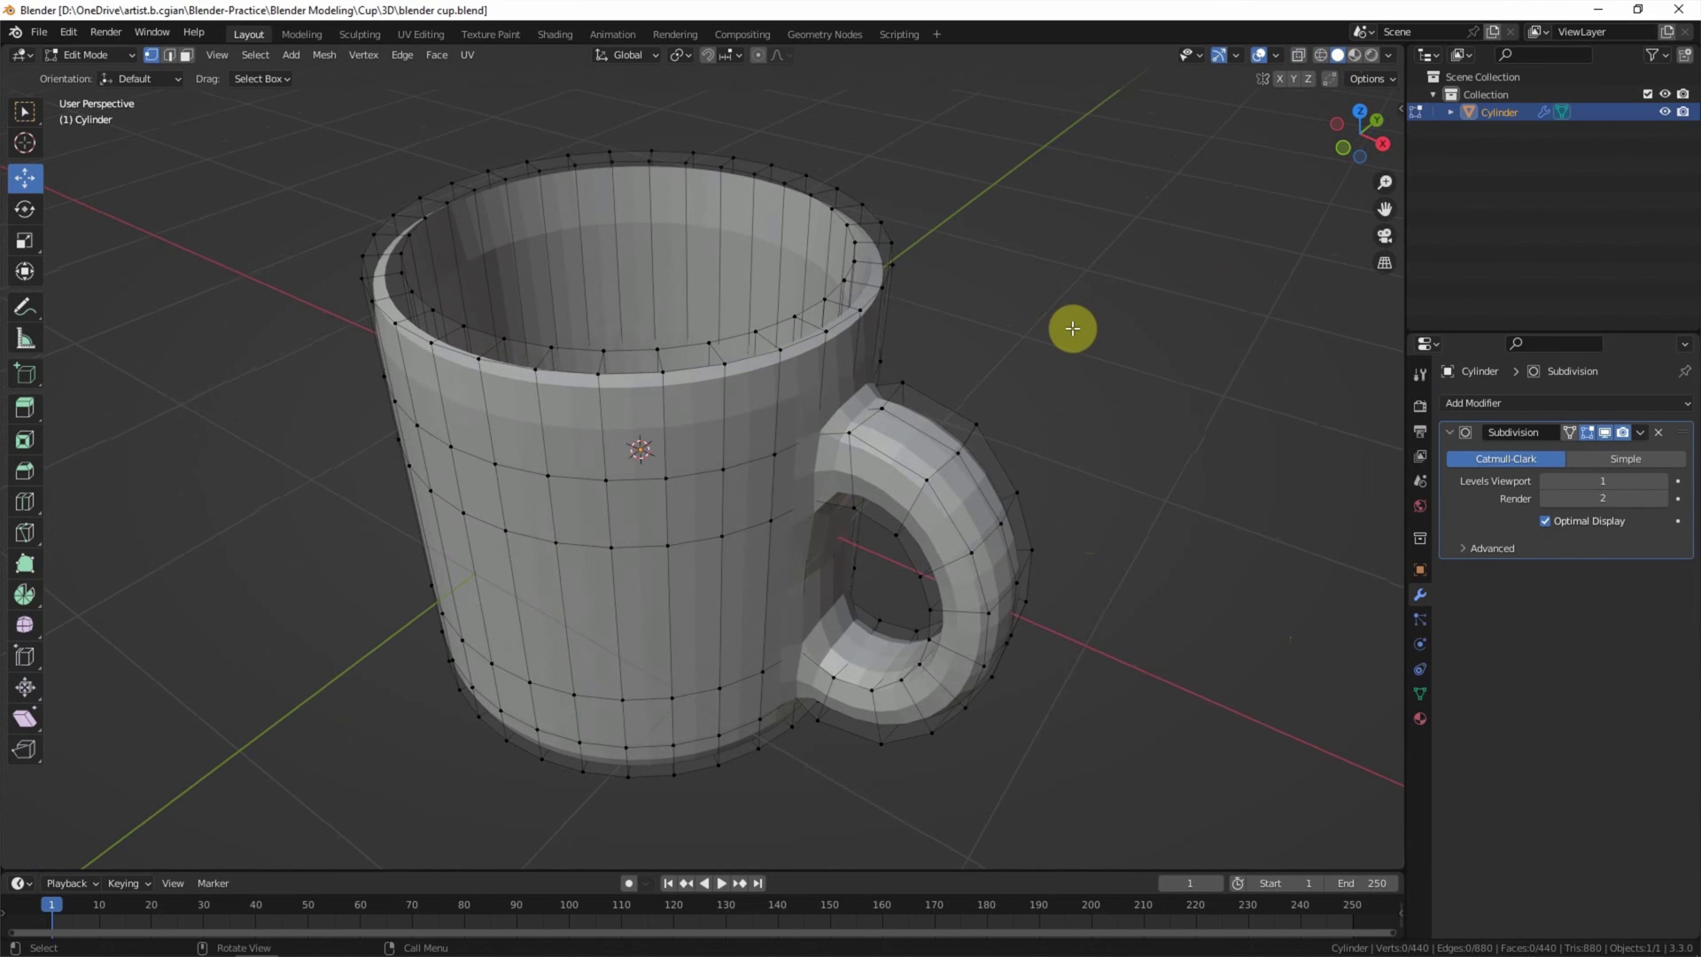
click(25, 501)
- Cut supporting loops on the outer and inner walls near the rim and close to the base
click(763, 342)
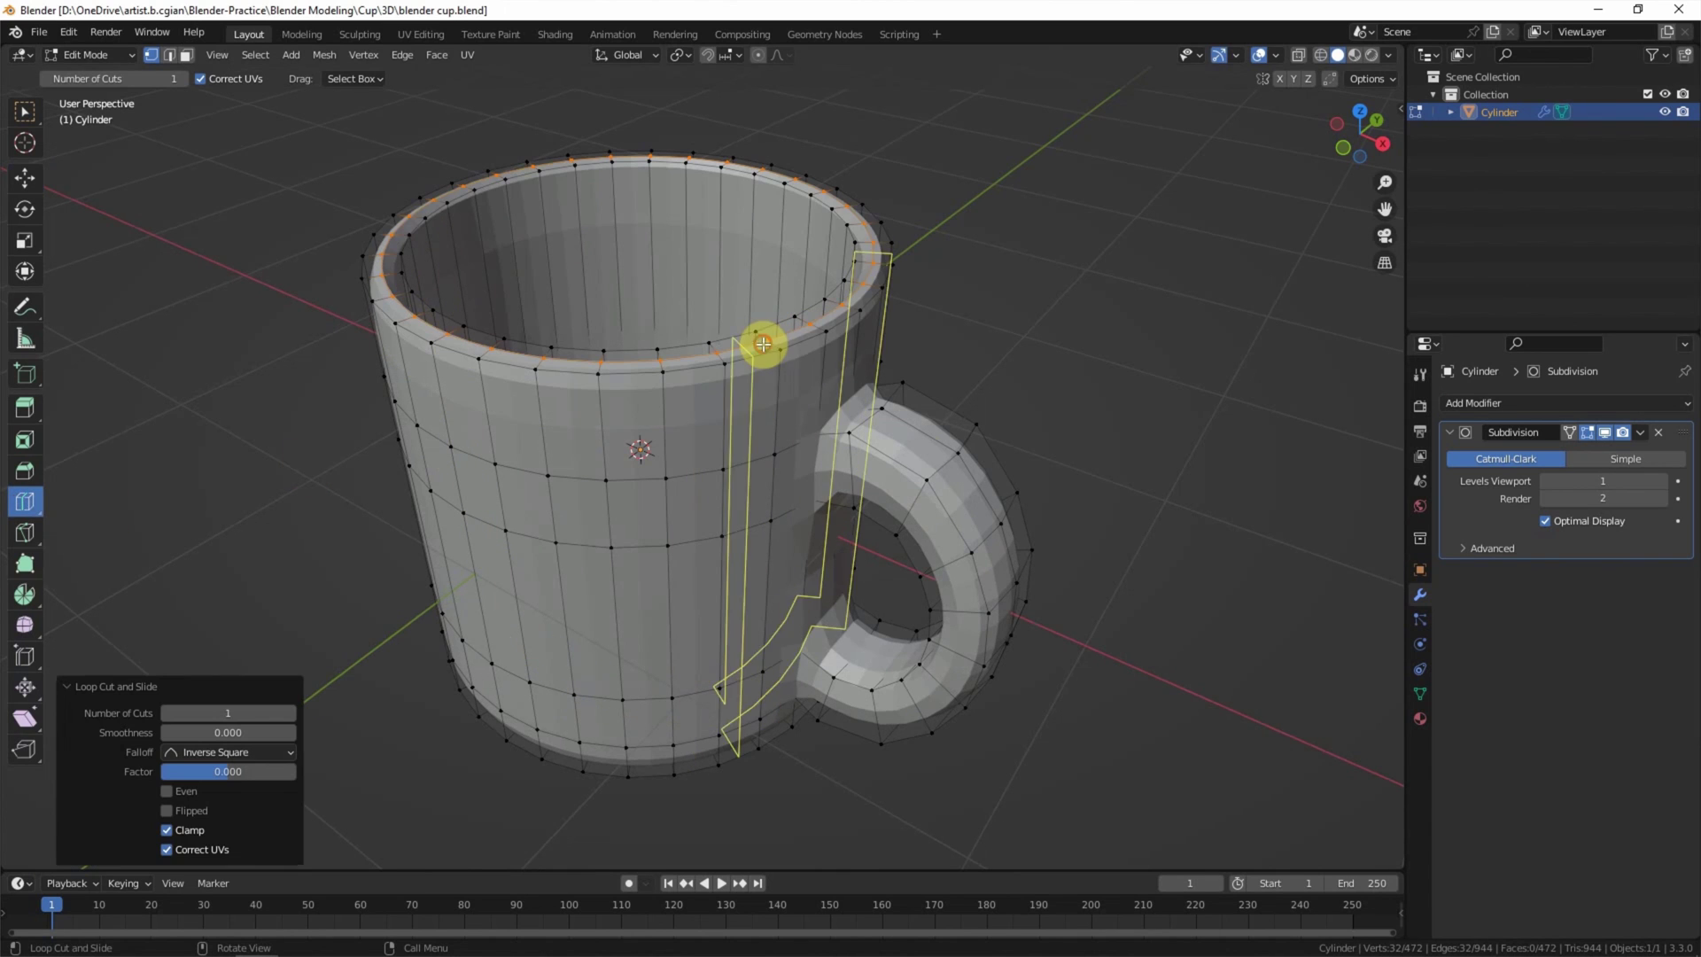
drag(781, 365, 783, 341)
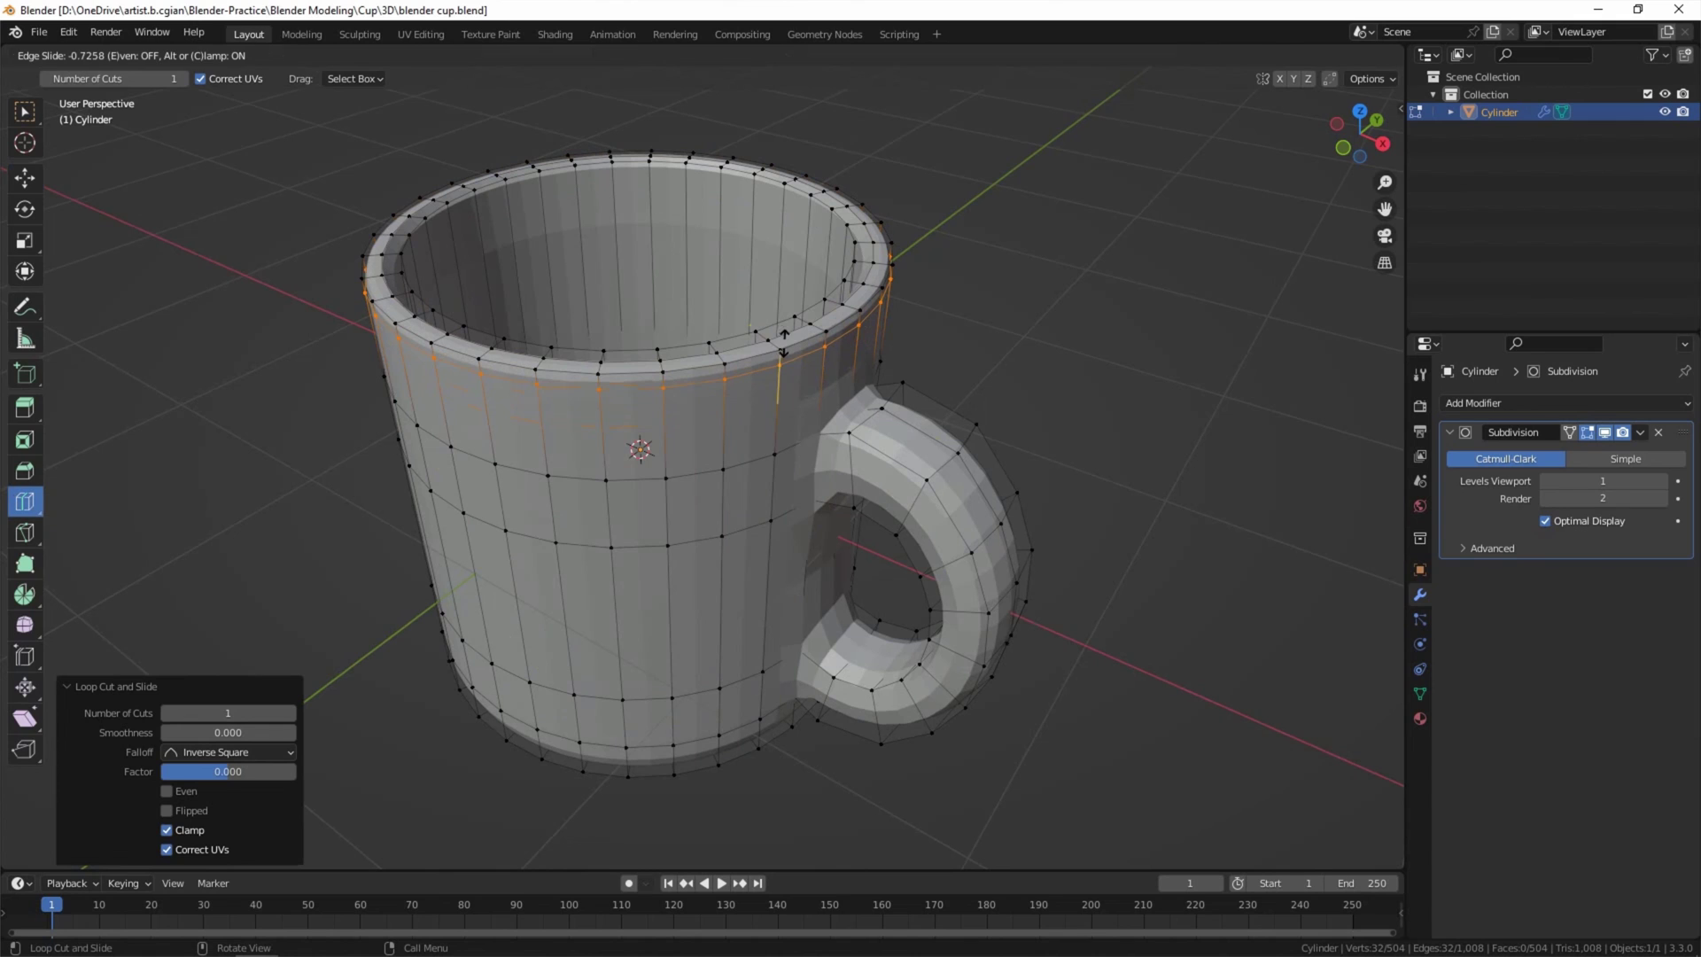
drag(779, 235, 769, 81)
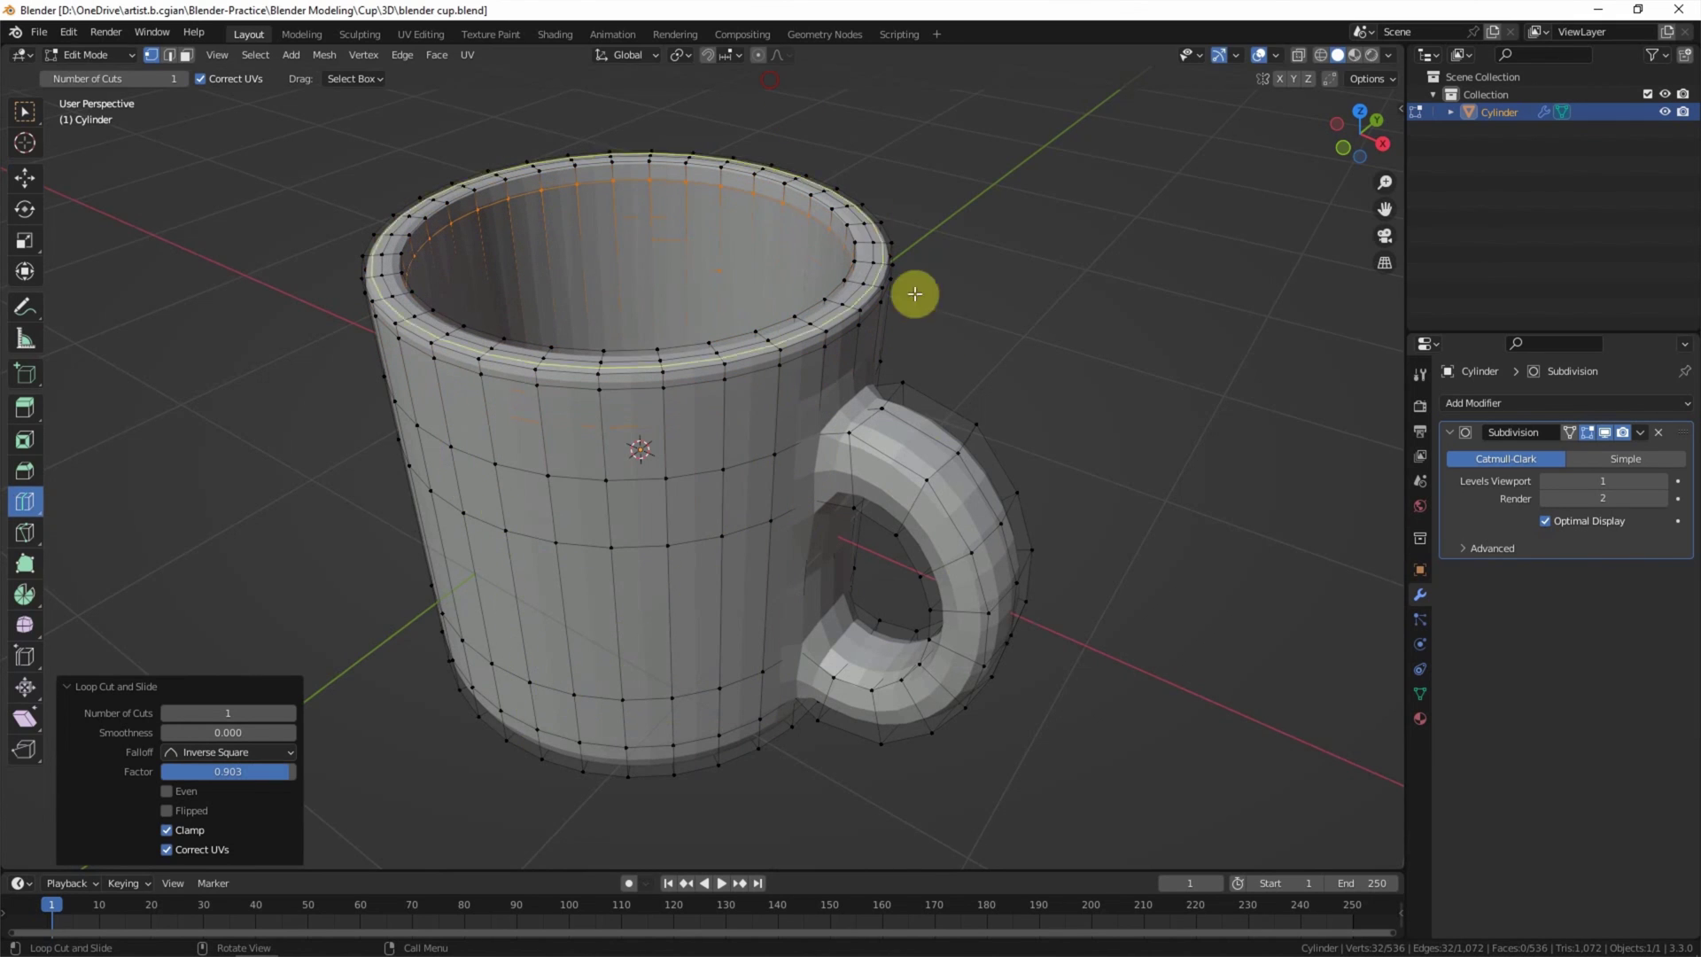
middle_drag(995, 410, 915, 486)
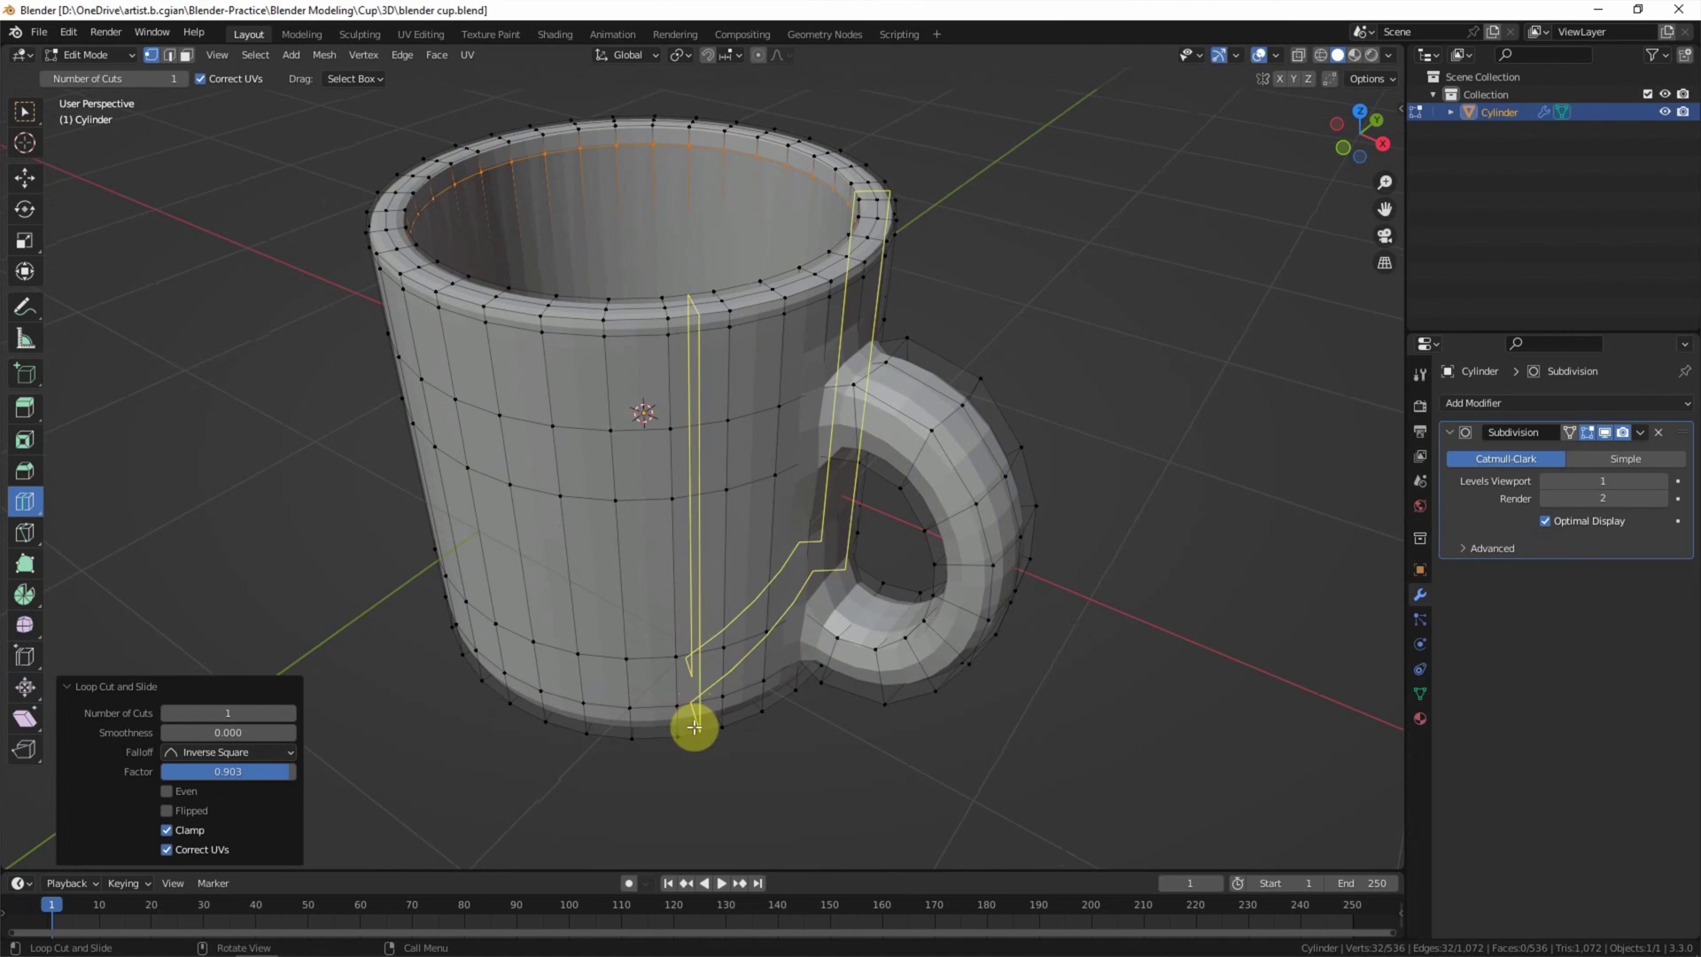
mouse_move(714, 714)
mouse_down()
mouse_move(727, 745)
mouse_move(722, 714)
mouse_up()
middle_drag(843, 709, 848, 679)
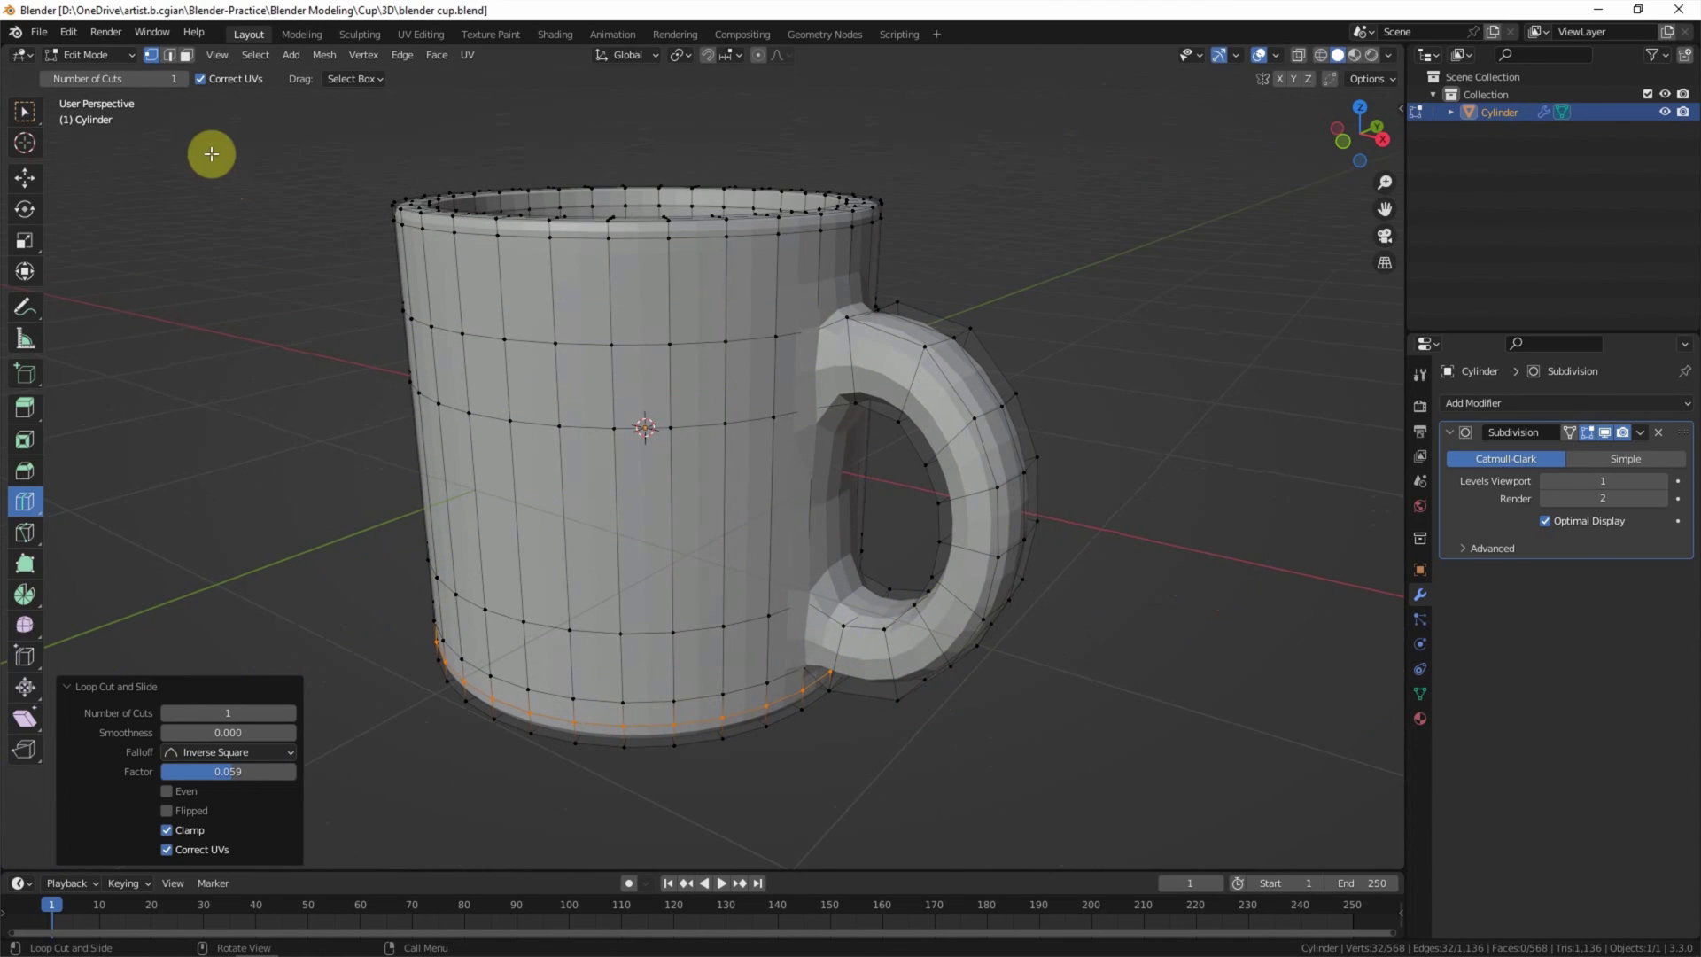
- Return to Object Mode and apply Shade Smooth to the cup
click(107, 57)
click(104, 73)
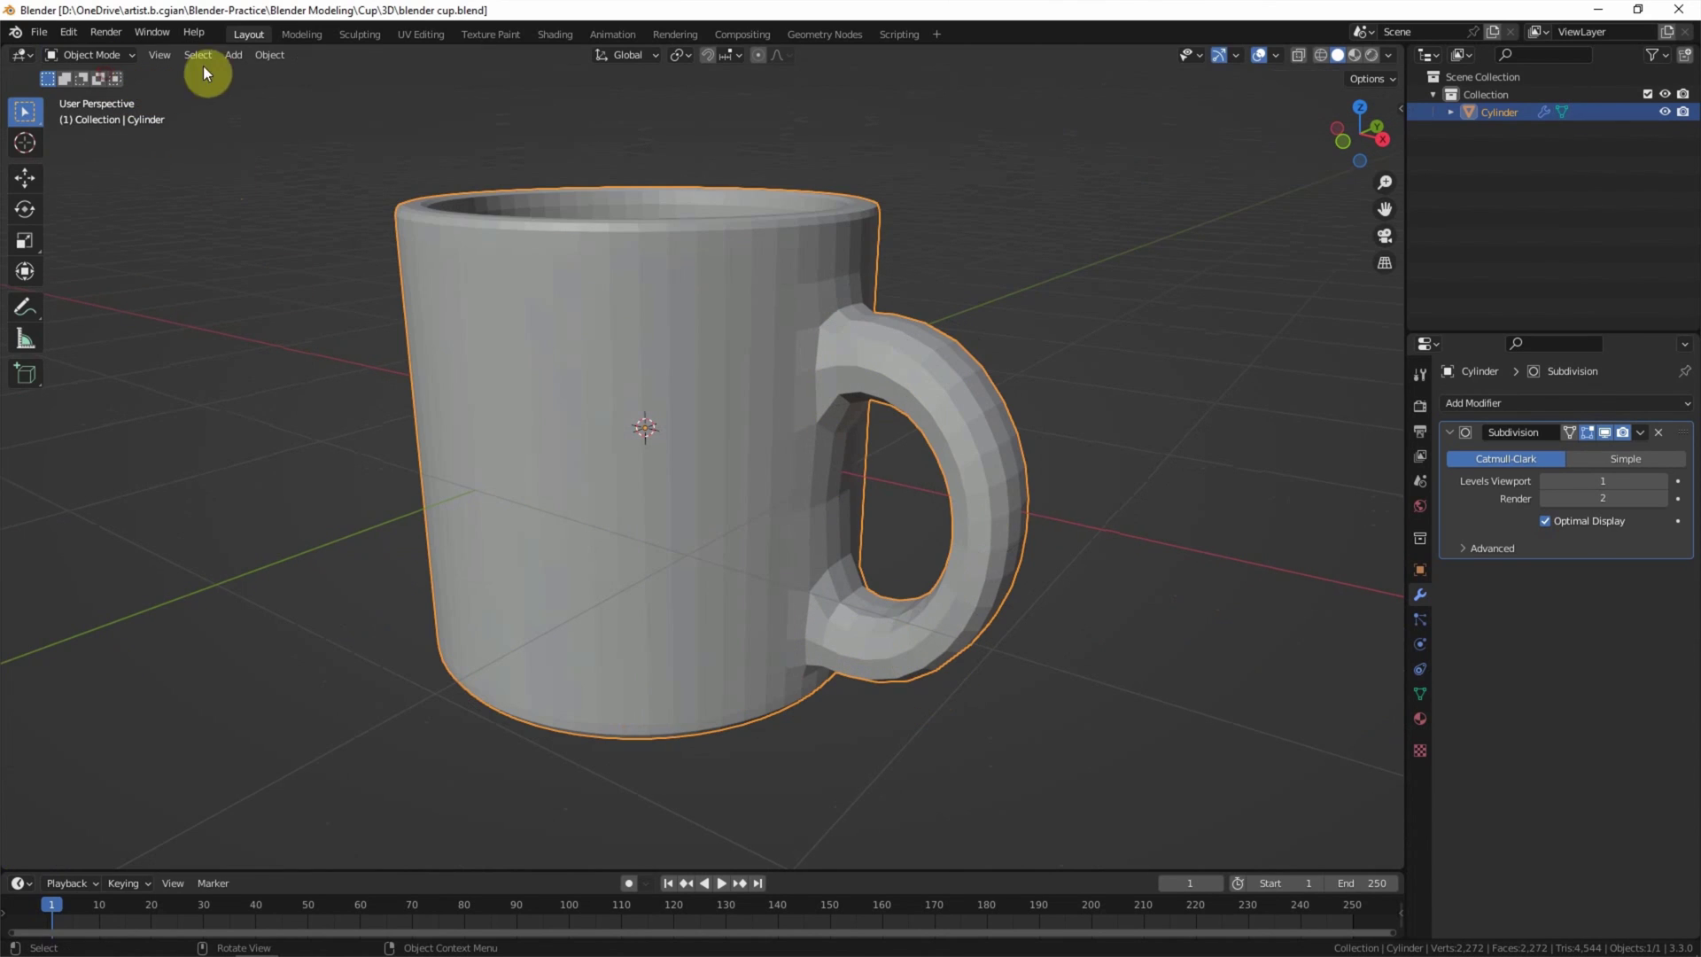
click(275, 54)
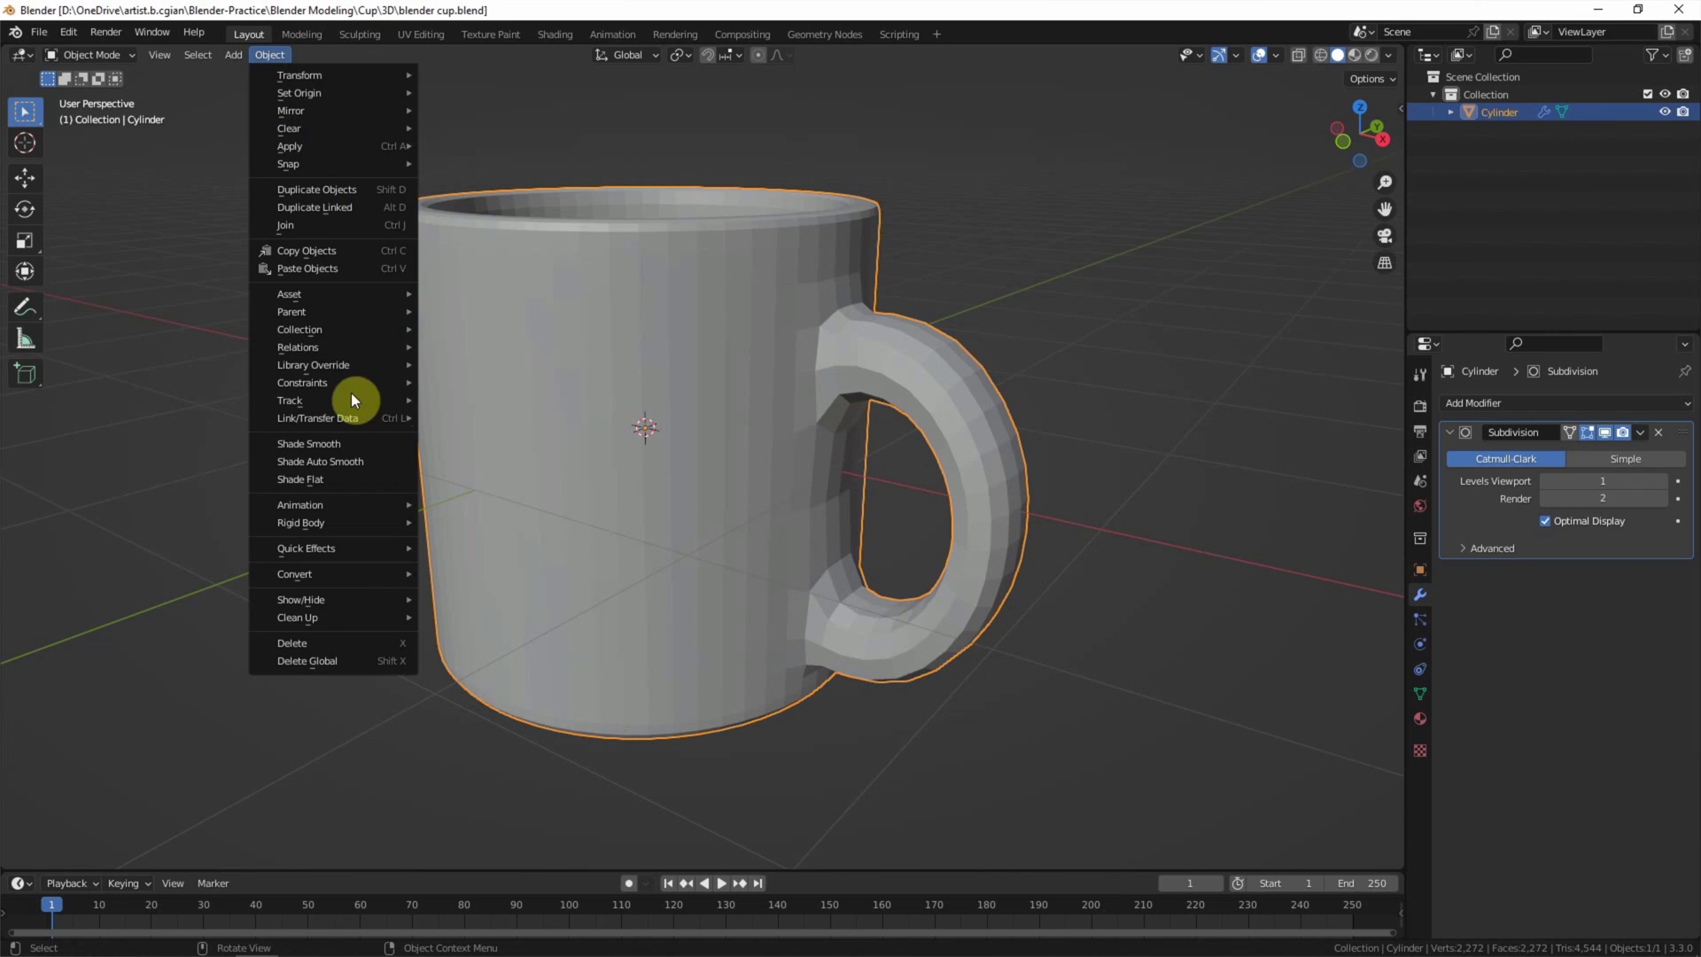
click(353, 444)
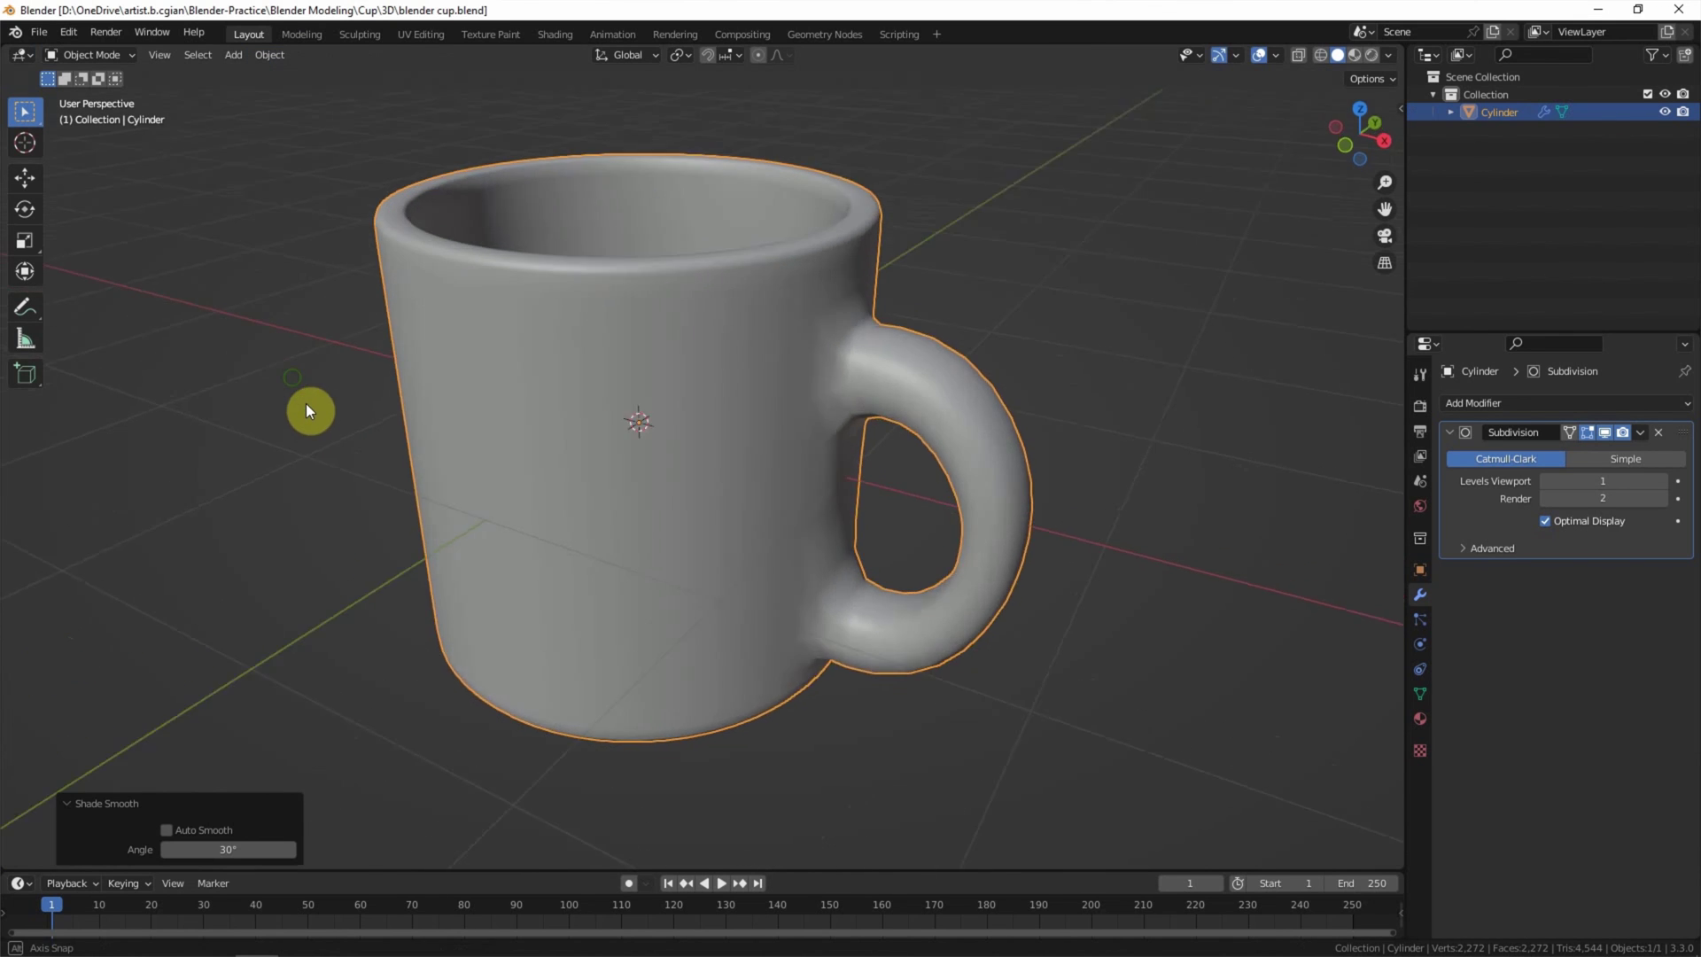